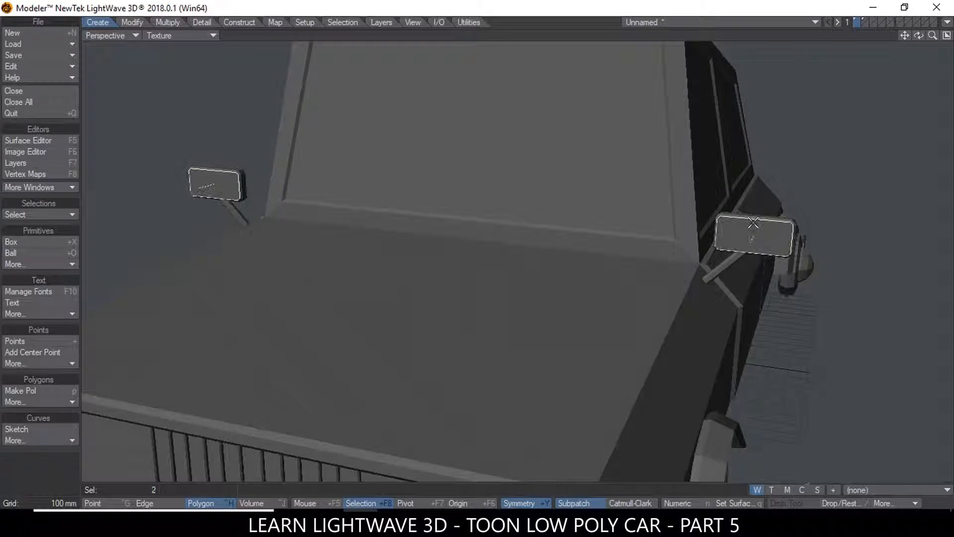
# - Clear the polygon selection on the side mirrors and restore the four-viewport layout with the car's front in view
pyautogui.press('/')
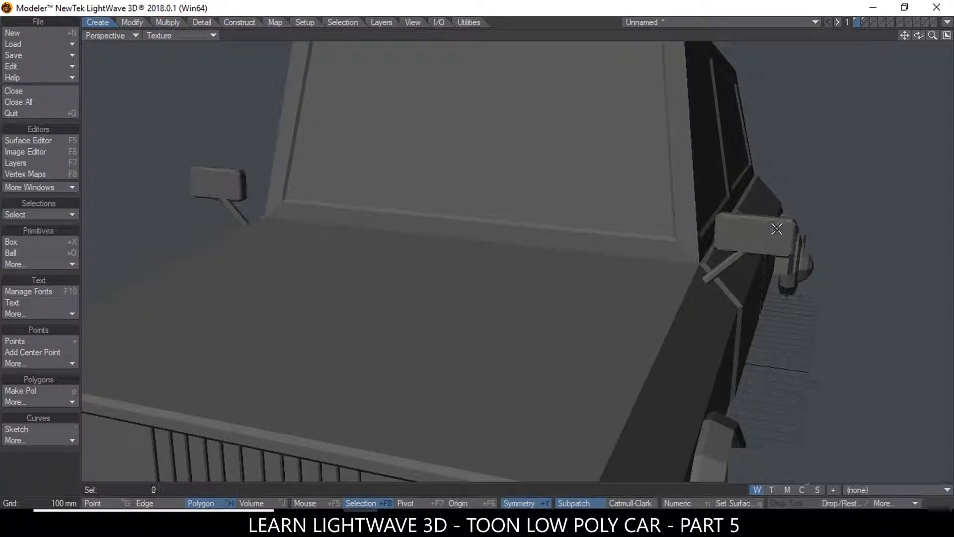
pyautogui.scroll(-4, 775, 229)
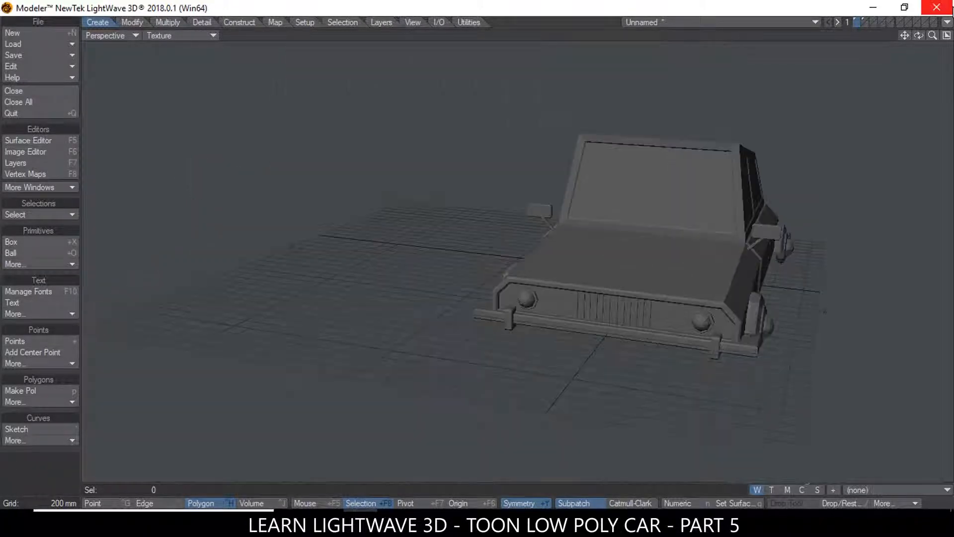
pyautogui.click(946, 35)
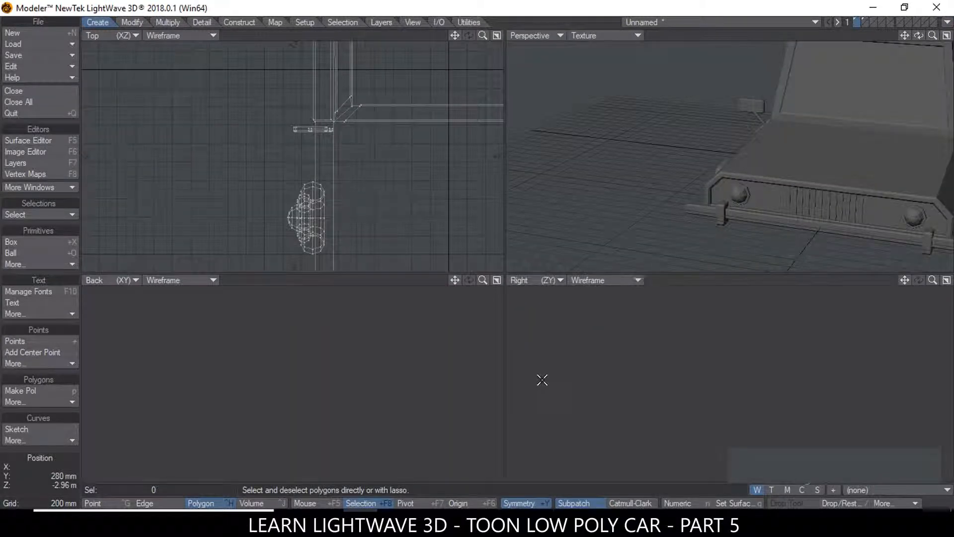
pyautogui.press('a')
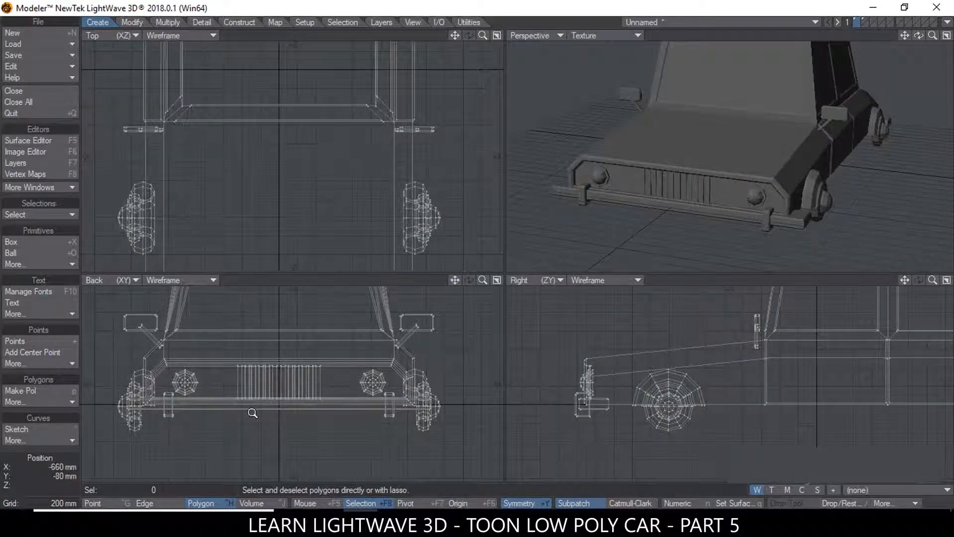
# - Draw a box outline in the Back view, centred directly below the grille and slightly wider than it
pyautogui.scroll(3, 253, 413)
pyautogui.click(25, 241)
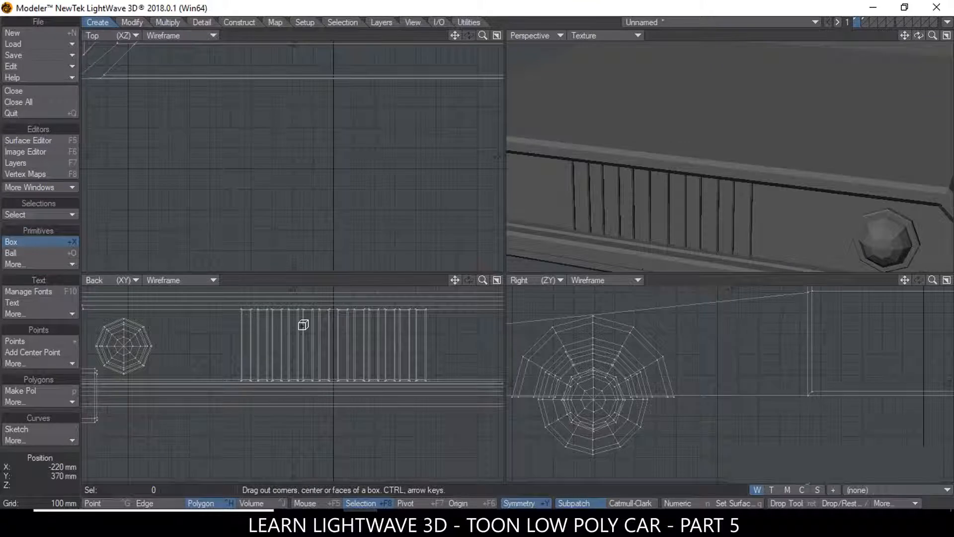
pyautogui.moveTo(233, 383); pyautogui.dragTo(430, 419)
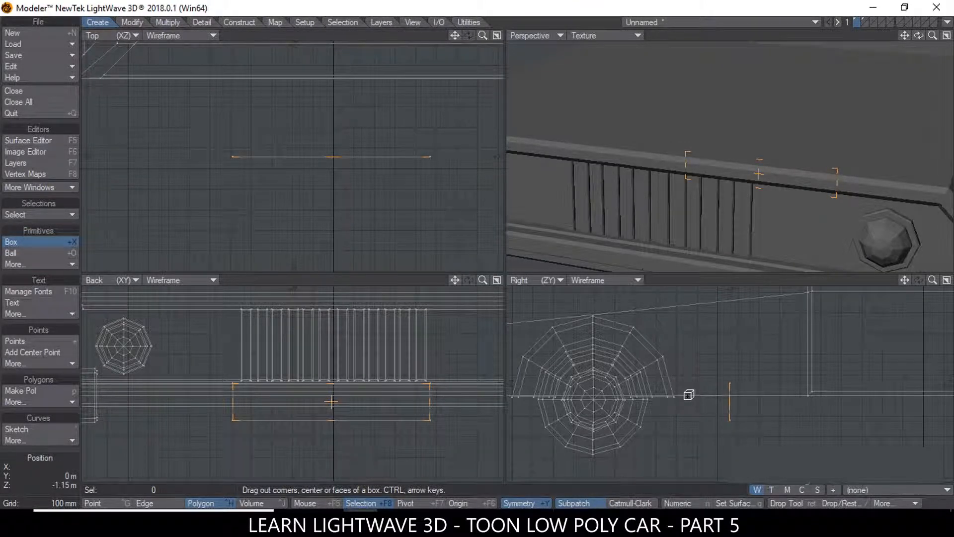
# - Place the box against the front of the bumper and thin its depth to form a narrow plate
pyautogui.scroll(-2, 688, 394)
pyautogui.moveTo(905, 281); pyautogui.dragTo(952, 283)
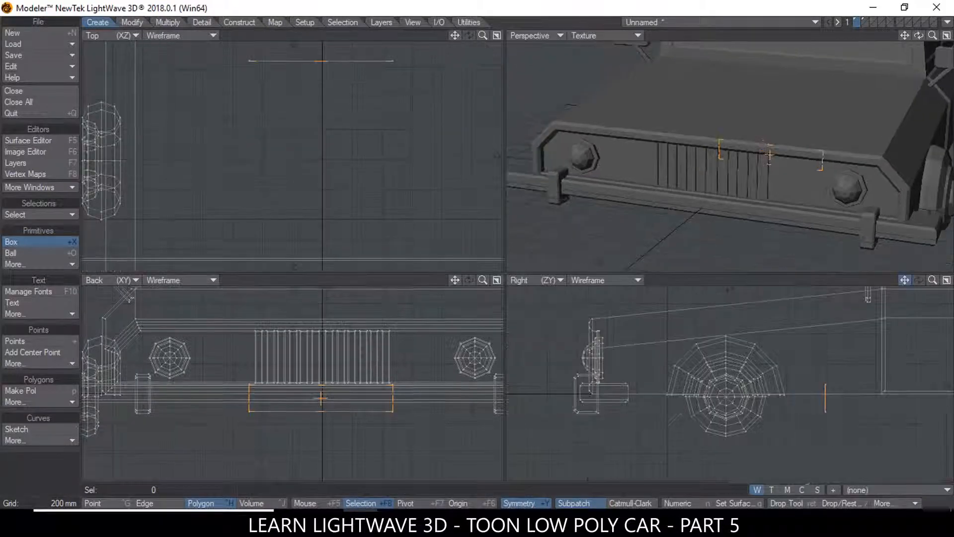
pyautogui.moveTo(693, 396); pyautogui.dragTo(588, 399)
pyautogui.moveTo(827, 397); pyautogui.dragTo(572, 398)
pyautogui.scroll(5, 572, 397)
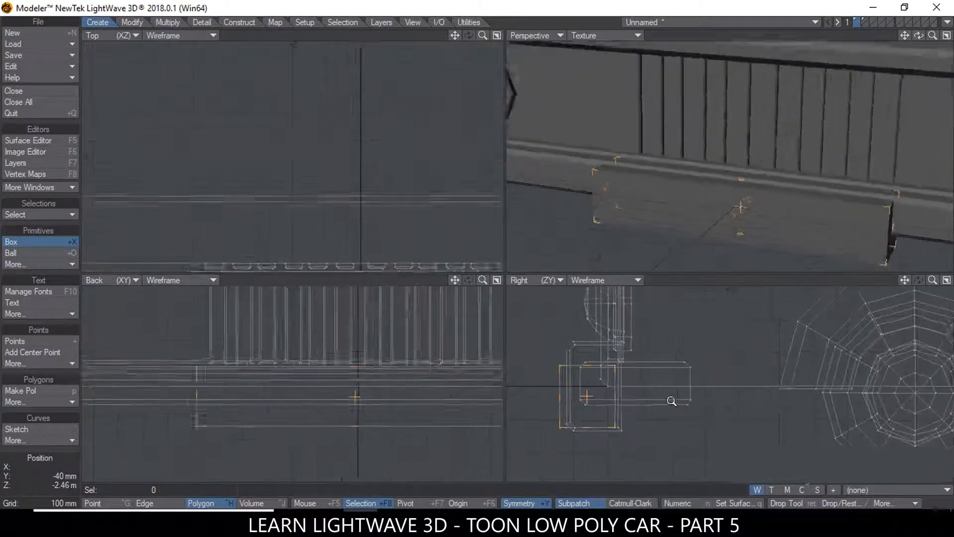
pyautogui.moveTo(562, 390); pyautogui.dragTo(578, 396)
pyautogui.scroll(-3, 843, 179)
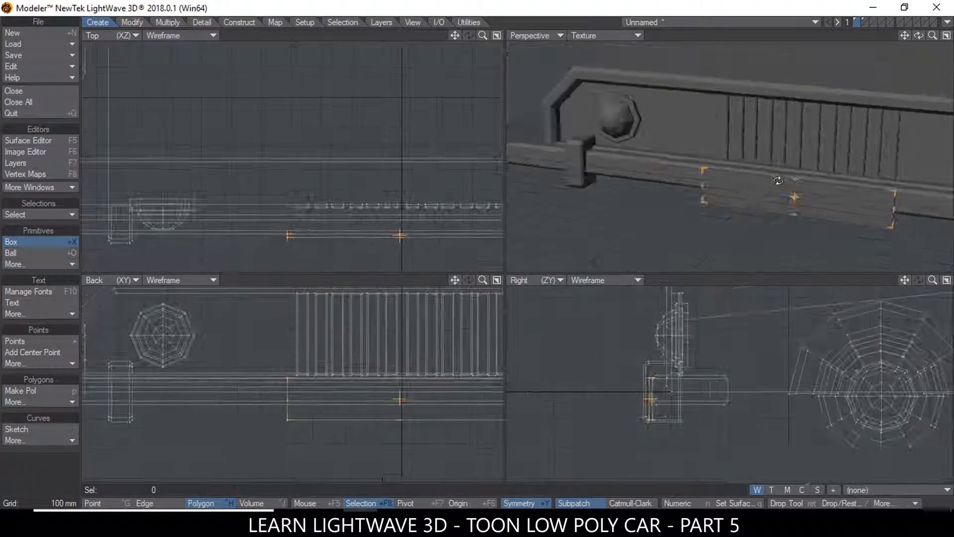
pyautogui.keyDown('alt'); pyautogui.moveTo(844, 179); pyautogui.dragTo(796, 168); pyautogui.keyUp('alt')
pyautogui.press('space')
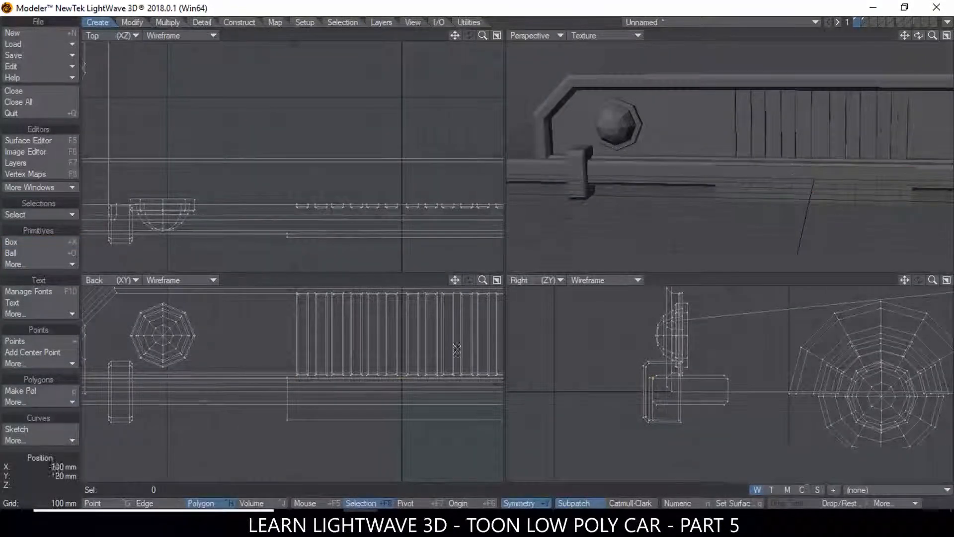
# - Round the plate's upper-right and lower-left corner points with Rounder, using 1 rounding polygon and a 20 mm inset distance
pyautogui.moveTo(454, 280); pyautogui.dragTo(333, 280)
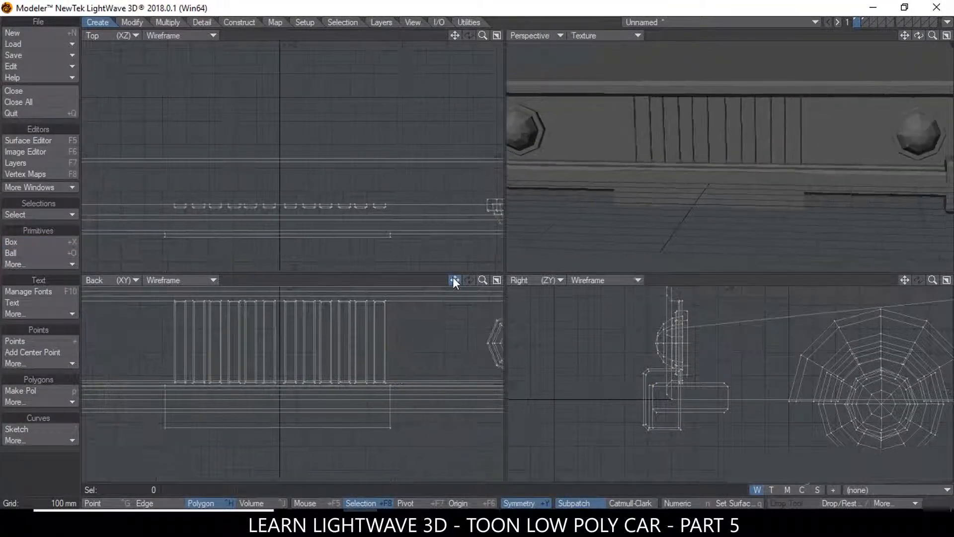
pyautogui.hotkey('ctrl', 'g')
pyautogui.click(391, 385)
pyautogui.click(164, 427)
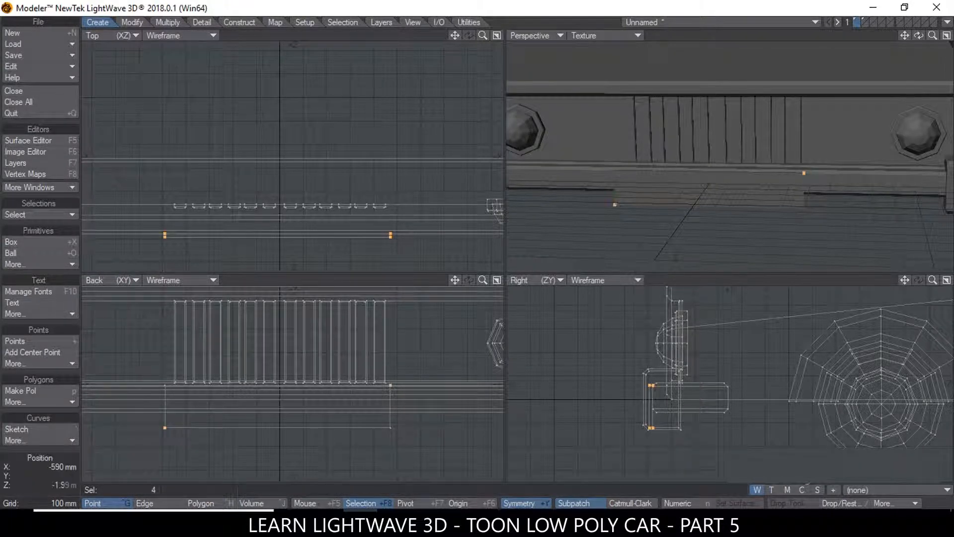
pyautogui.click(168, 22)
pyautogui.click(37, 263)
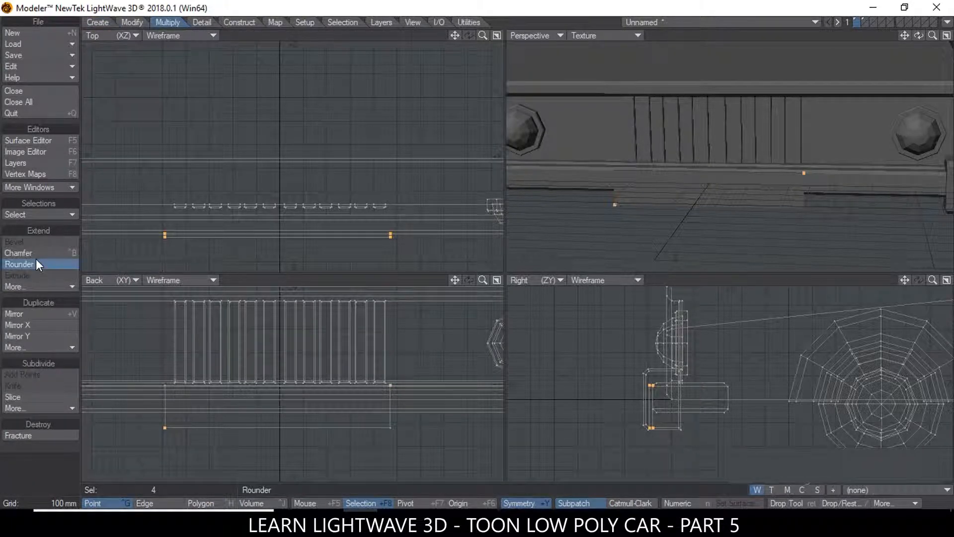
pyautogui.press('n')
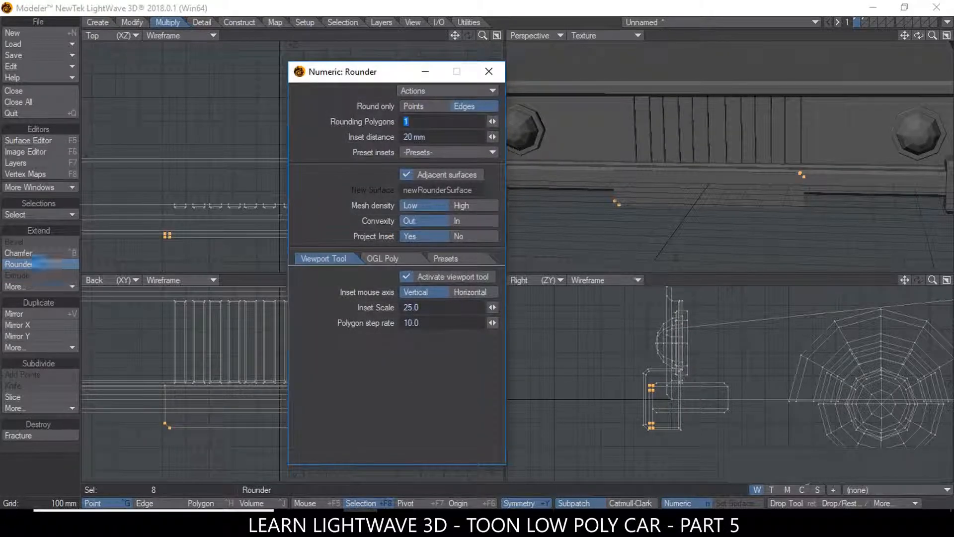
pyautogui.press('Return')
pyautogui.click(489, 72)
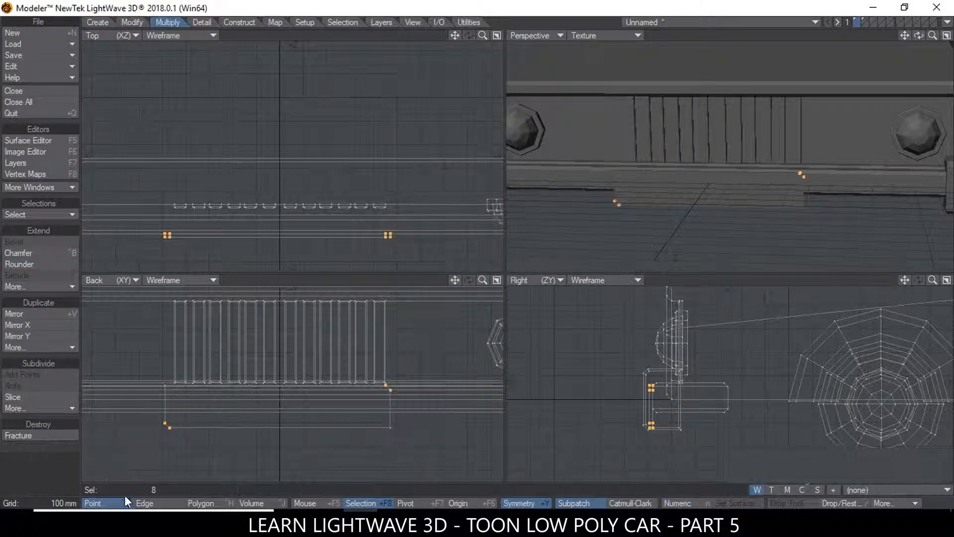
# - Try to round the plate's remaining corners with Rounder while symmetry is on
pyautogui.click(125, 492)
pyautogui.click(165, 385)
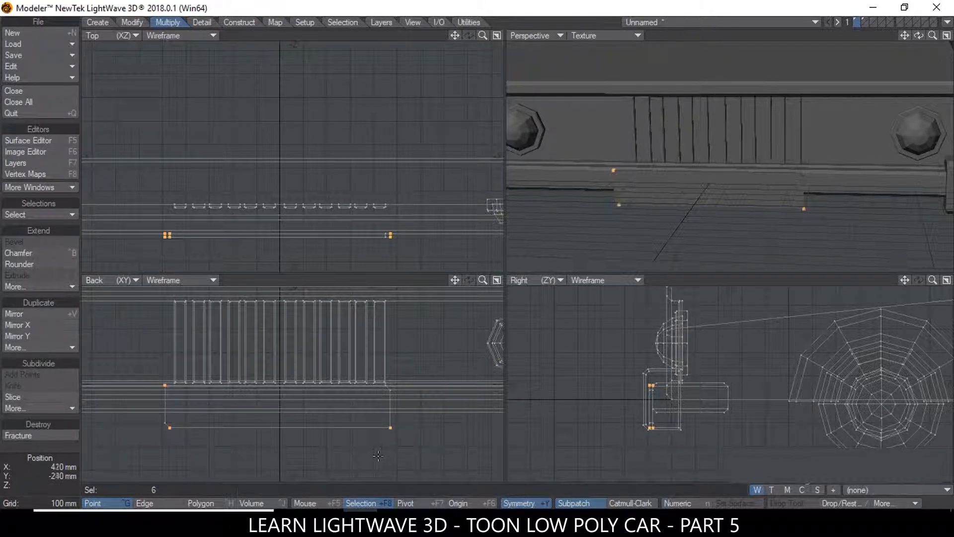
pyautogui.press('n')
pyautogui.click(486, 72)
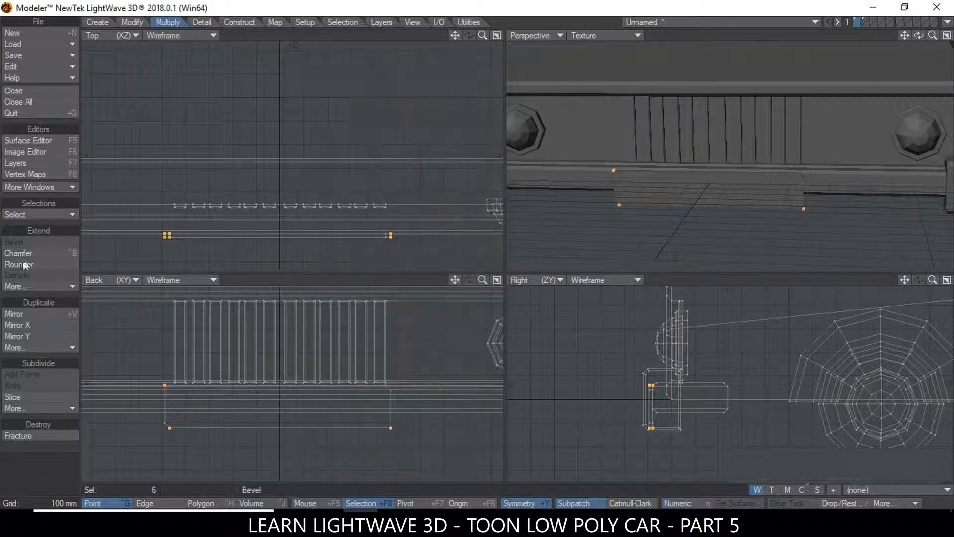
pyautogui.click(25, 263)
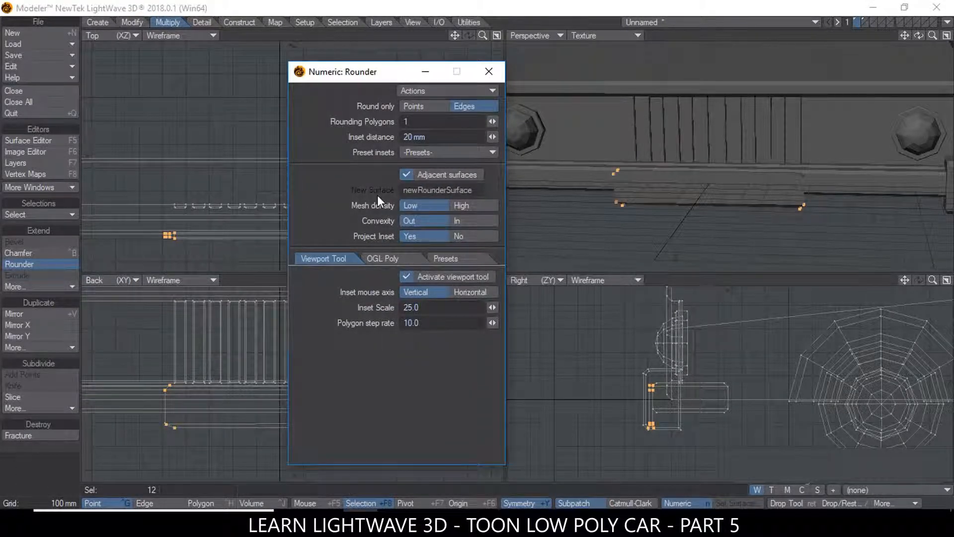
pyautogui.press('space')
pyautogui.click(488, 71)
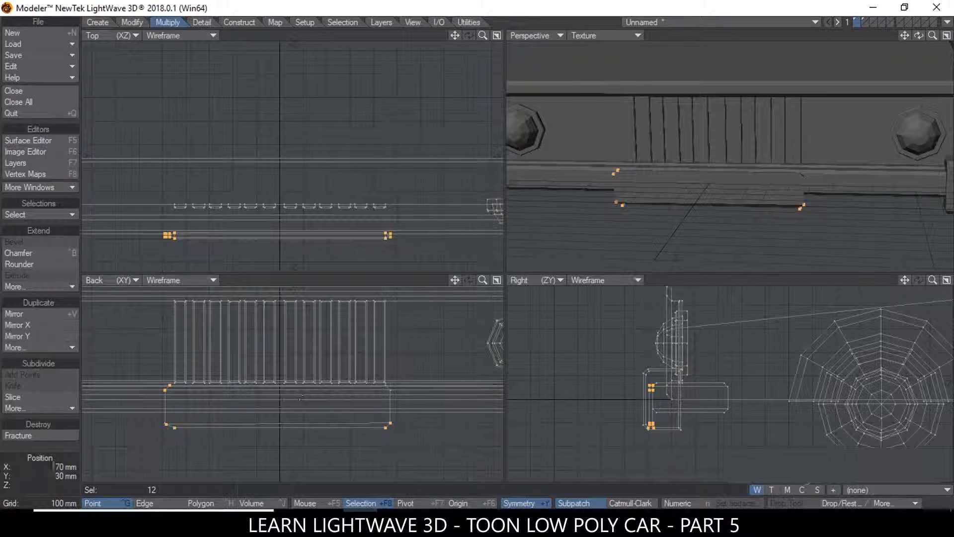
# - Turn symmetry off, round the plate's upper-left and lower-right corner points with Rounder, and clear the selection
pyautogui.moveTo(171, 418)
pyautogui.mouseDown(button='right')
pyautogui.moveTo(176, 444)
pyautogui.moveTo(152, 418)
pyautogui.mouseUp(button='right')
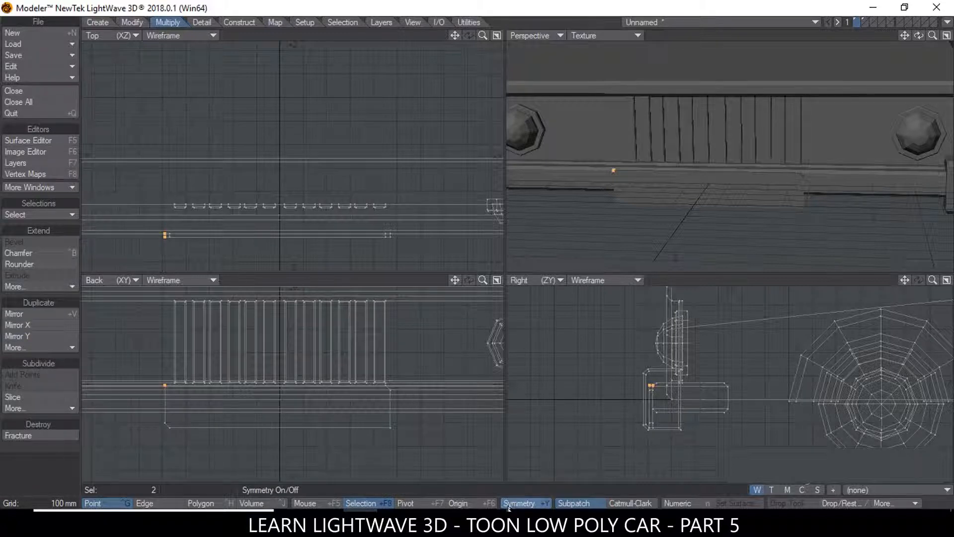
pyautogui.click(391, 426)
pyautogui.click(34, 261)
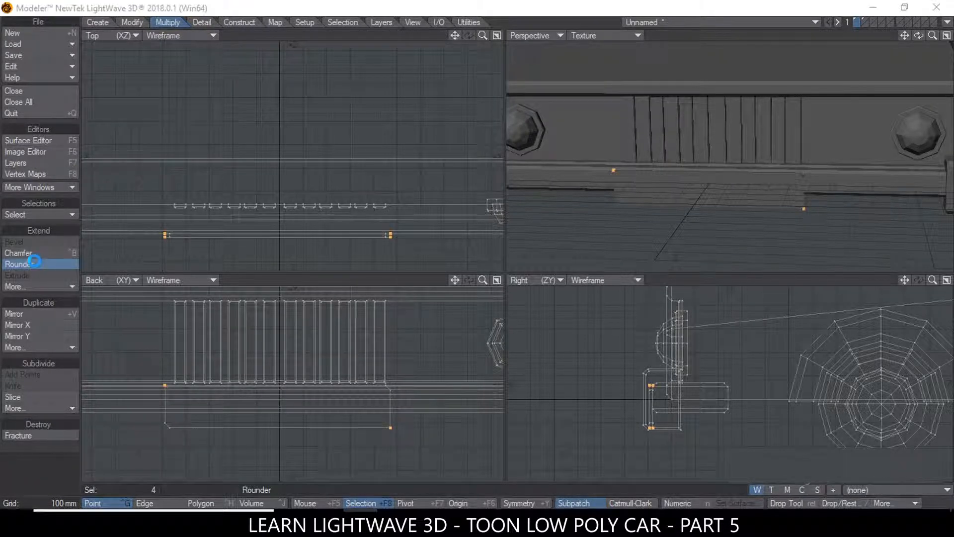
pyautogui.press('Return')
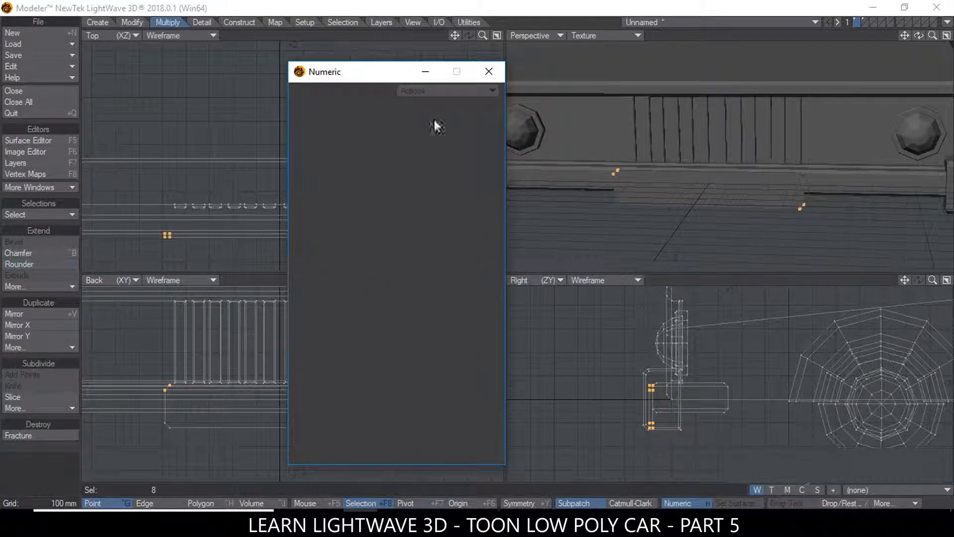
pyautogui.click(487, 73)
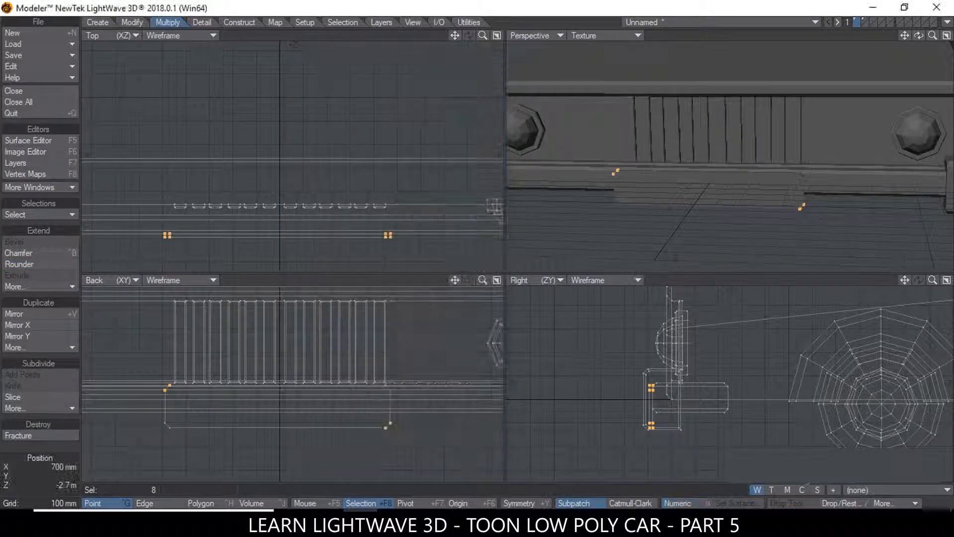
pyautogui.click(147, 488)
# - Bevel the plate's front polygon with a 10 mm shift and 10 mm inset, and clear the selection
pyautogui.press('a')
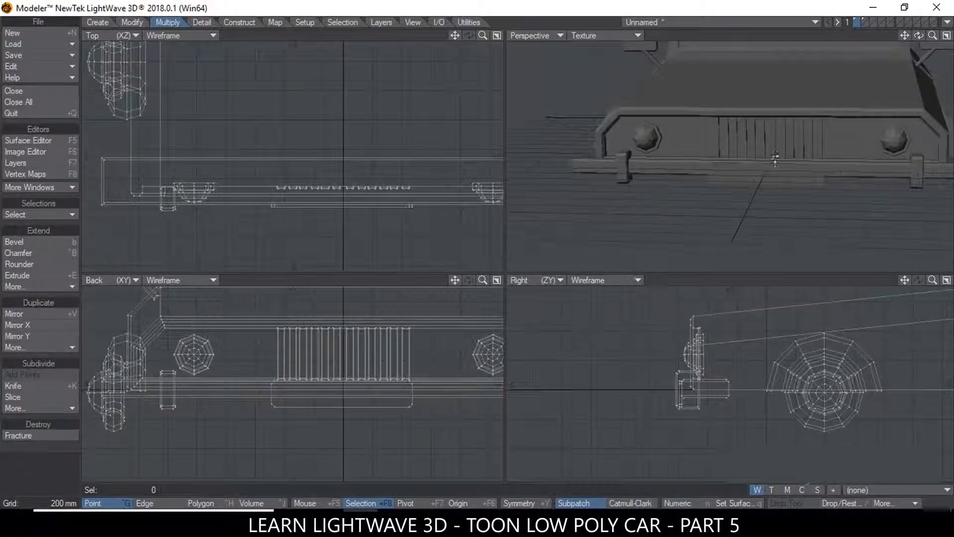
pyautogui.keyDown('alt'); pyautogui.moveTo(768, 141); pyautogui.dragTo(807, 189); pyautogui.keyUp('alt')
pyautogui.scroll(5, 807, 190)
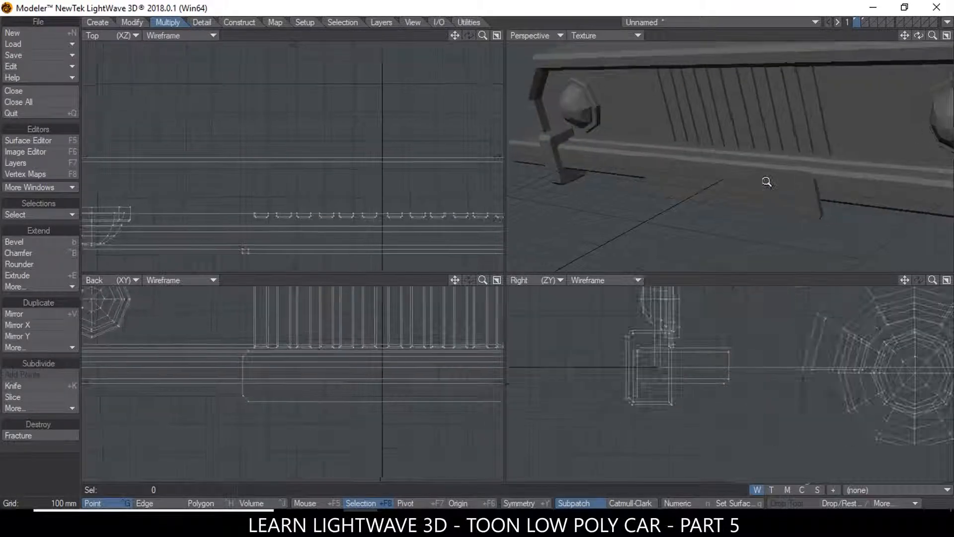
pyautogui.click(145, 503)
pyautogui.click(201, 503)
pyautogui.click(764, 189)
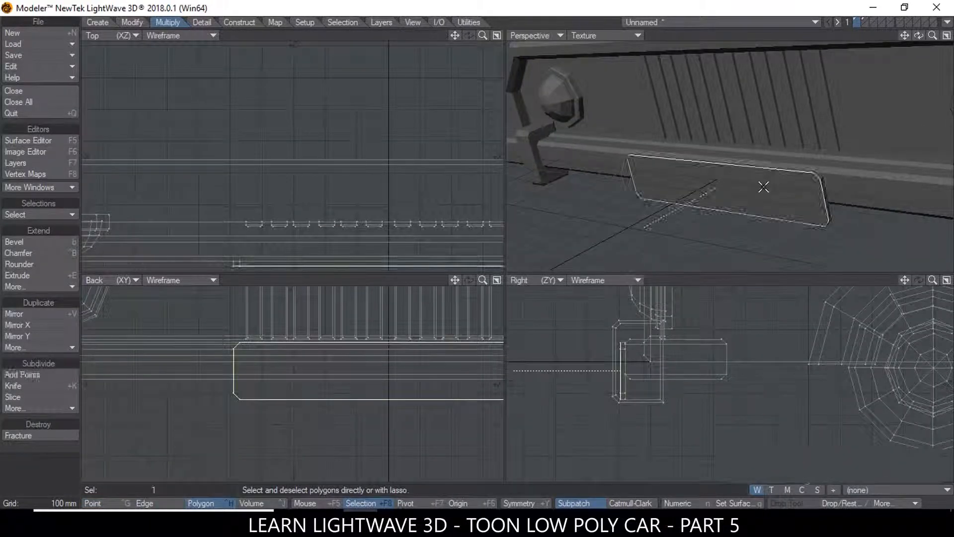
pyautogui.press('b')
pyautogui.press('n')
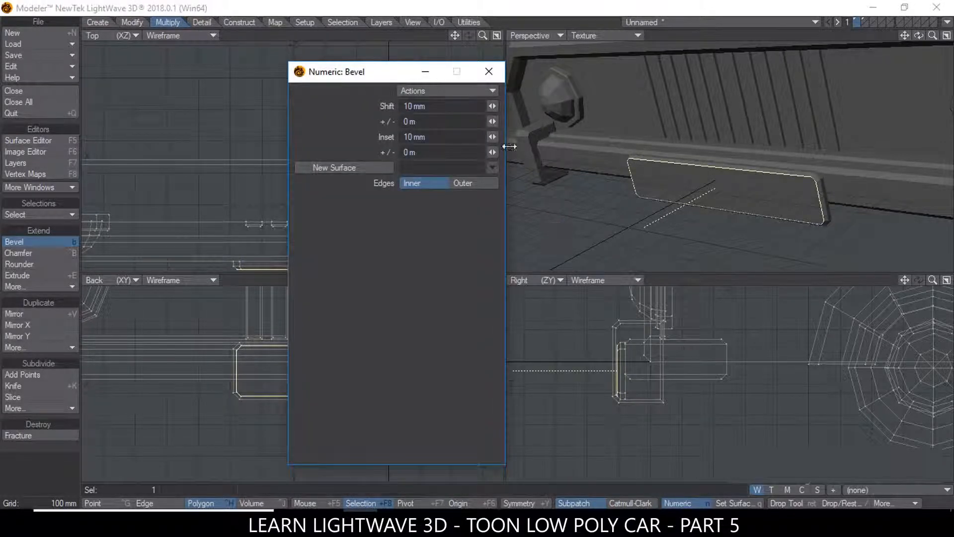
pyautogui.press('Return')
pyautogui.click(490, 73)
pyautogui.press('a')
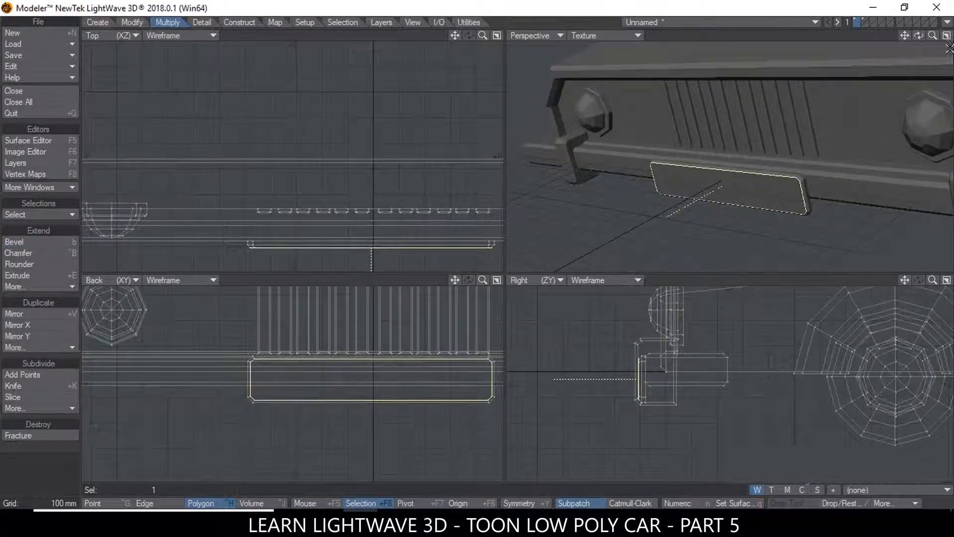
pyautogui.click(151, 490)
# - Extend the selection from the plate's front polygon to all connected polygons of the front bumper plate
pyautogui.keyDown('alt'); pyautogui.moveTo(731, 154); pyautogui.dragTo(784, 126); pyautogui.keyUp('alt')
pyautogui.click(774, 157)
pyautogui.hotkey('shift', 'a')
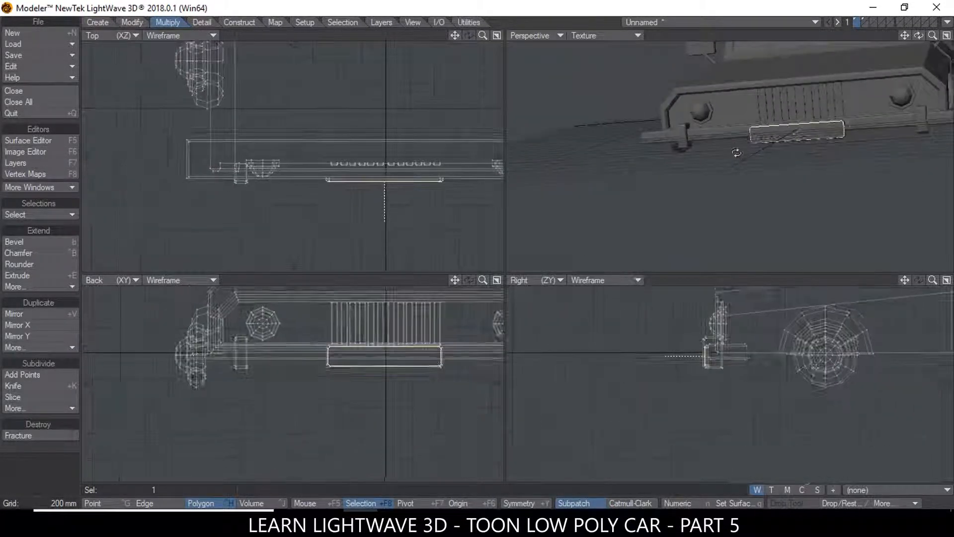
pyautogui.press(']')
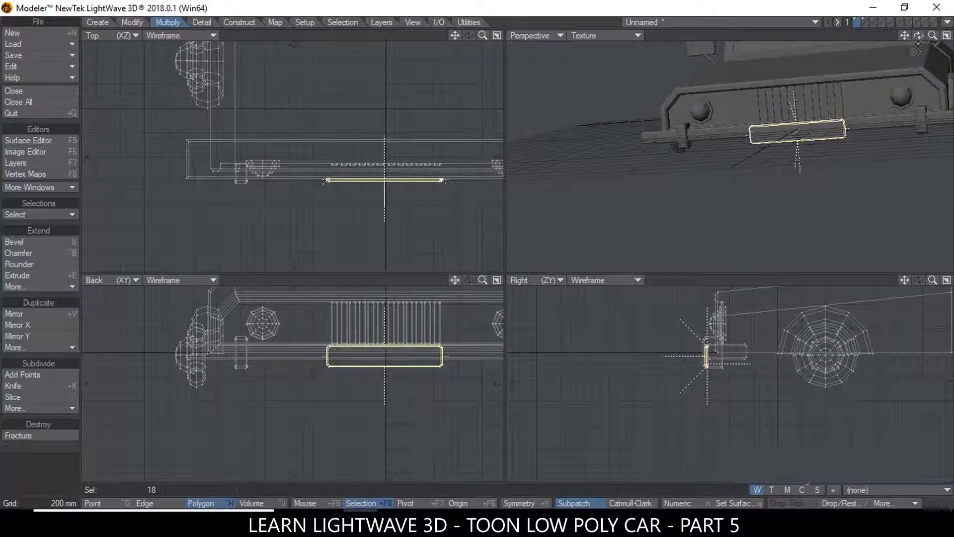
# - Mirror the plate to the rear bumper across the Z axis with the centre Z at 229 mm, and clear the selection
pyautogui.moveTo(904, 36); pyautogui.dragTo(792, 66)
pyautogui.keyDown('alt'); pyautogui.moveTo(864, 145); pyautogui.dragTo(830, 163); pyautogui.keyUp('alt')
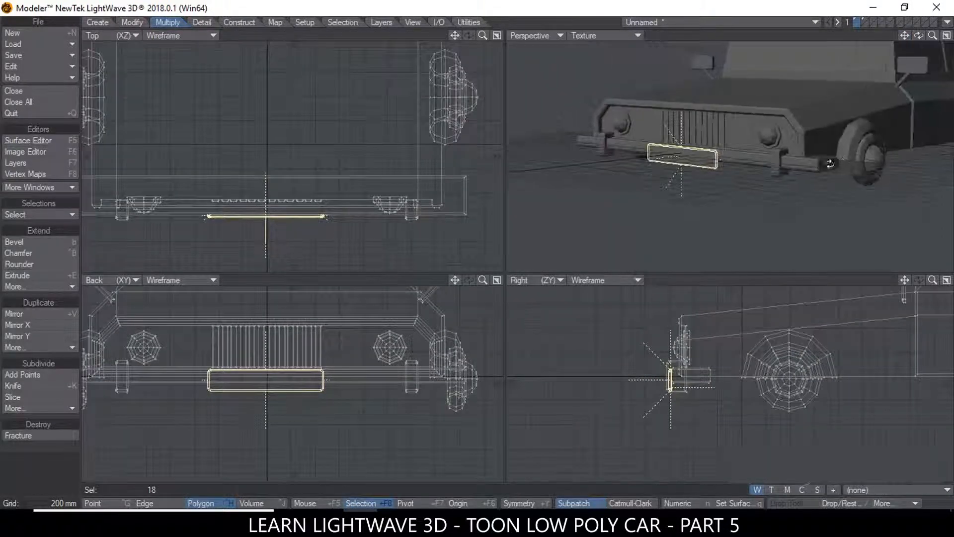
pyautogui.moveTo(905, 36); pyautogui.dragTo(893, 60)
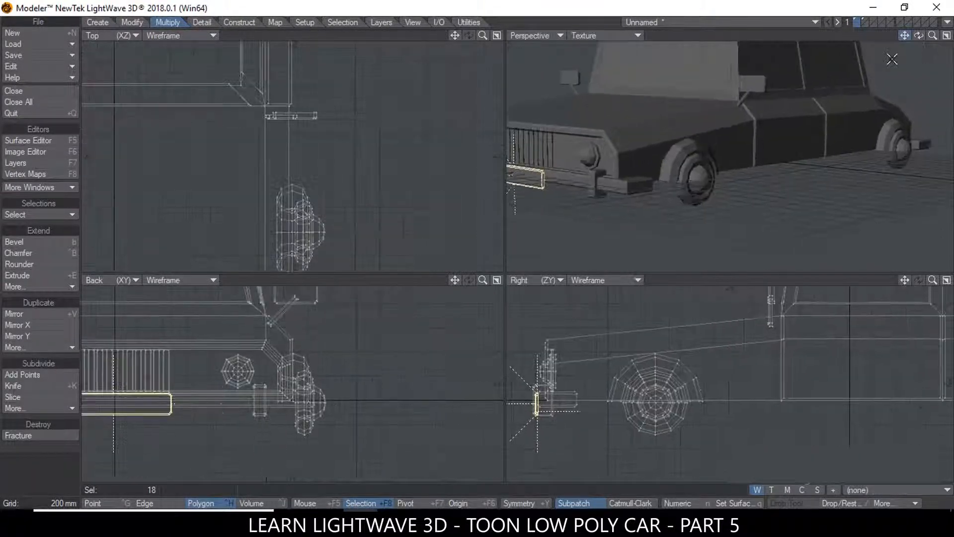
pyautogui.scroll(-3, 750, 171)
pyautogui.keyDown('ctrl'); pyautogui.keyDown('alt'); pyautogui.moveTo(750, 170); pyautogui.dragTo(925, 274); pyautogui.keyUp('alt'); pyautogui.keyUp('ctrl')
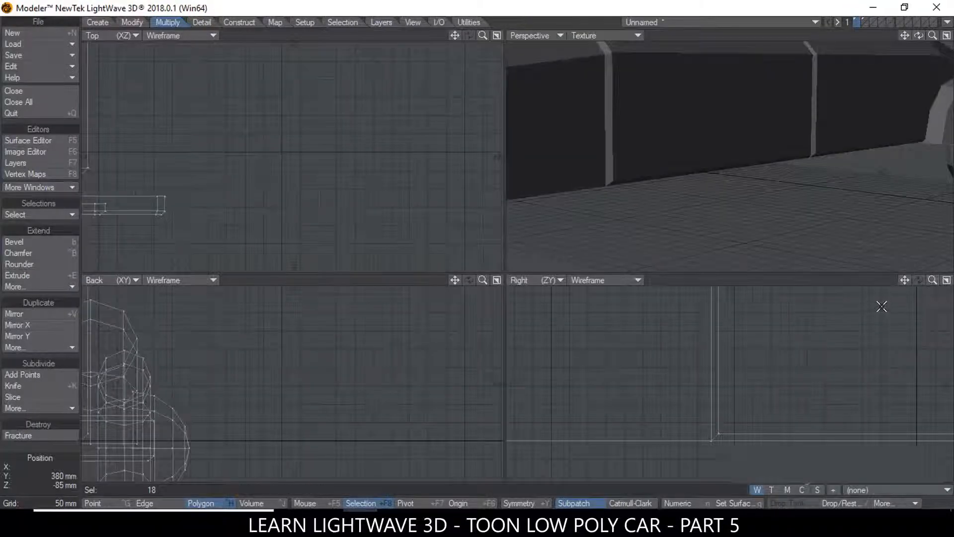
pyautogui.press('a')
pyautogui.keyDown('ctrl'); pyautogui.keyDown('alt'); pyautogui.moveTo(749, 400); pyautogui.dragTo(768, 401); pyautogui.keyUp('alt'); pyautogui.keyUp('ctrl')
pyautogui.hotkey('shift', 'v')
pyautogui.press('n')
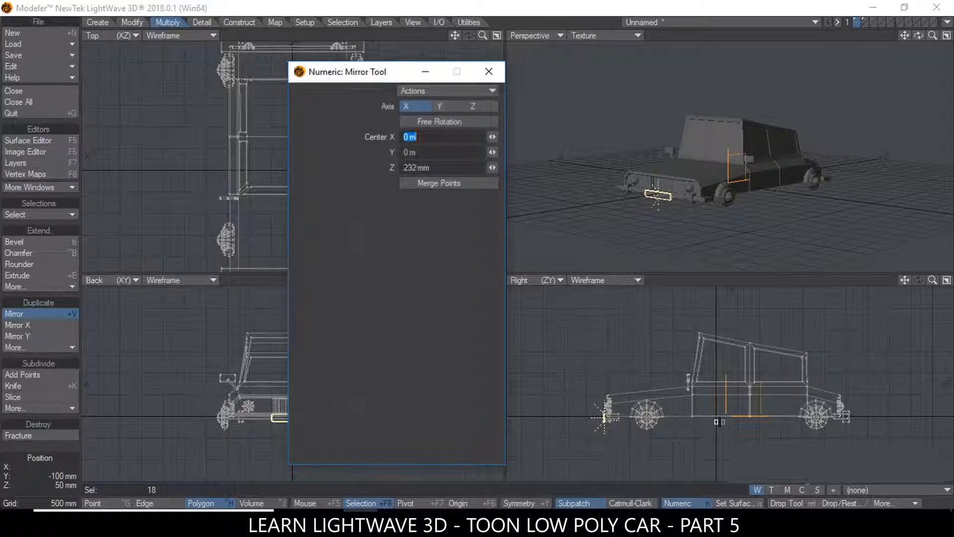
pyautogui.click(474, 106)
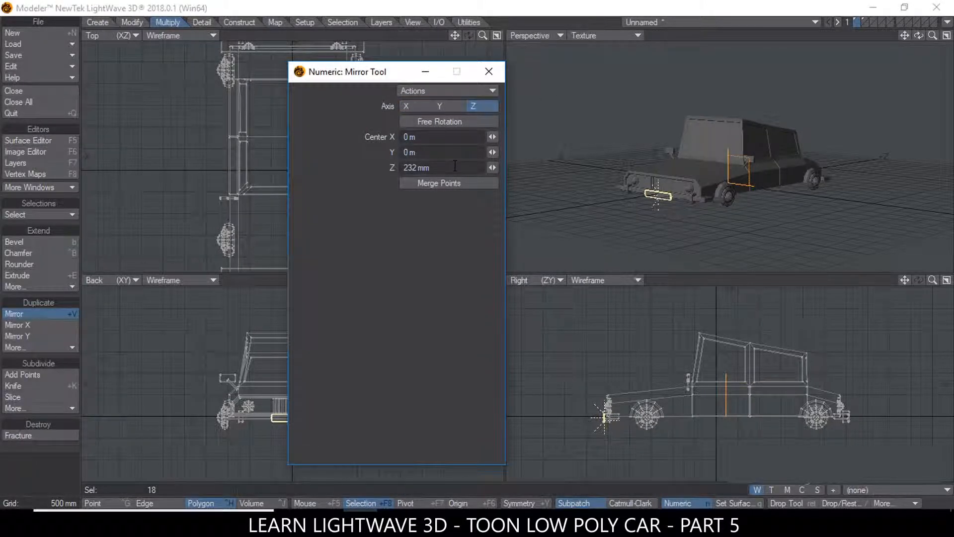
pyautogui.keyDown('ctrl'); pyautogui.keyDown('alt'); pyautogui.moveTo(658, 420); pyautogui.dragTo(927, 429); pyautogui.keyUp('alt'); pyautogui.keyUp('ctrl')
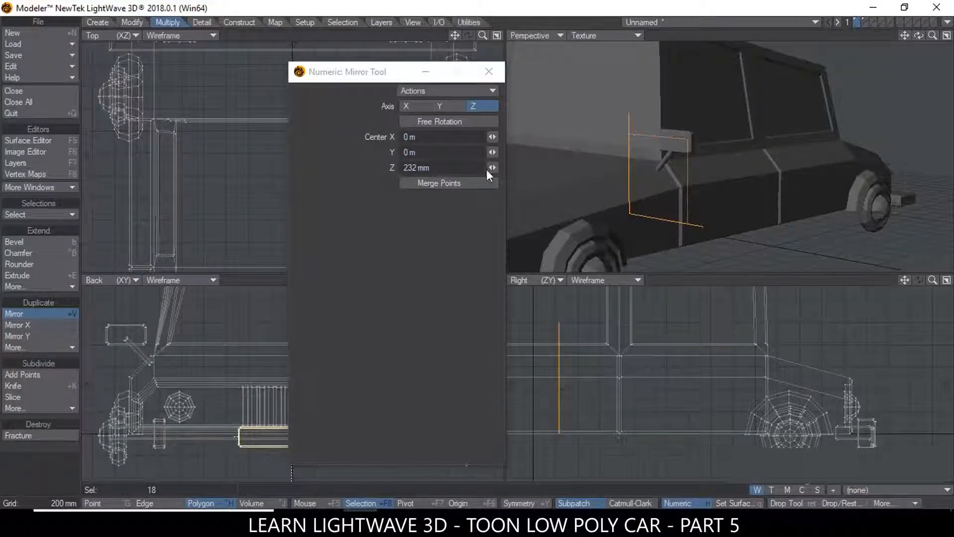
pyautogui.moveTo(492, 168); pyautogui.dragTo(493, 168)
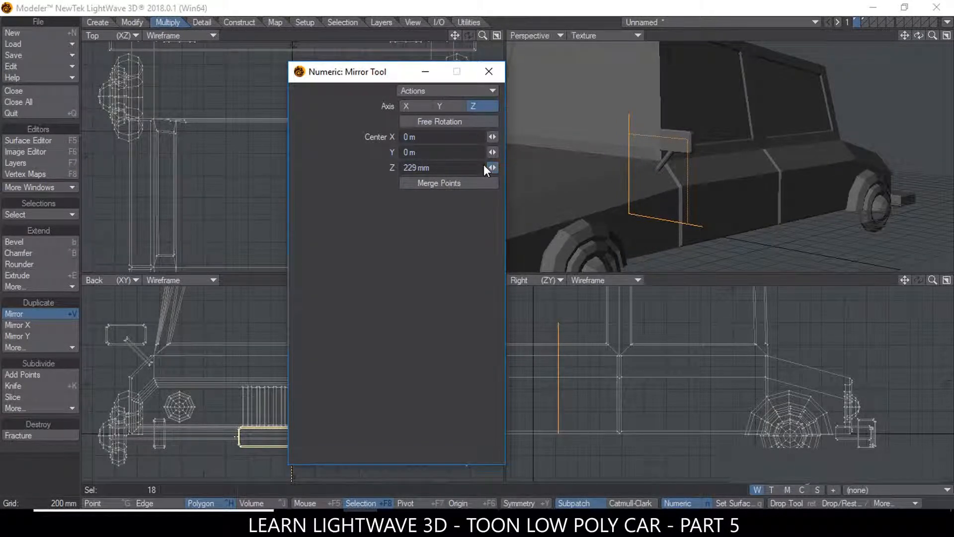
pyautogui.click(487, 73)
pyautogui.press('space')
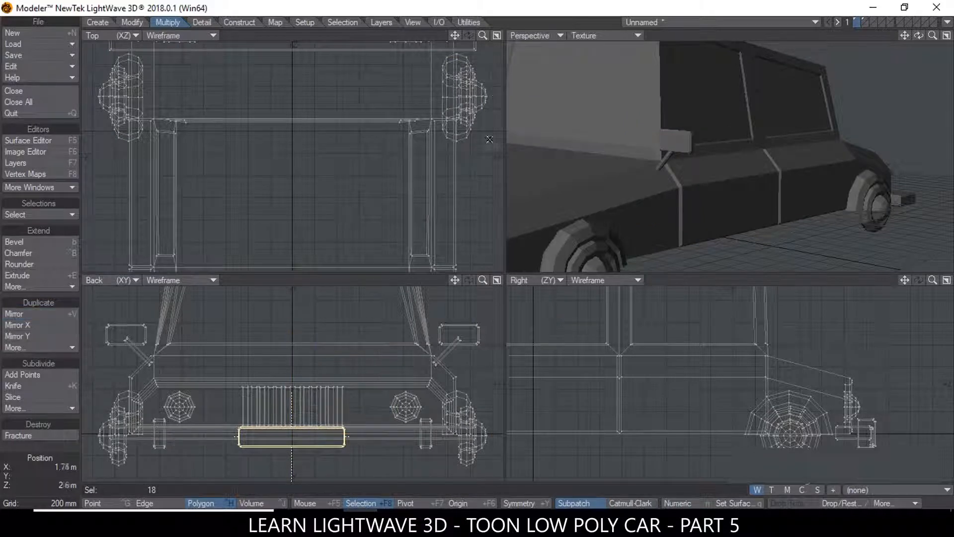
pyautogui.click(149, 490)
# - Save the object in the Lowpoly folder under the name car
pyautogui.keyDown('ctrl'); pyautogui.keyDown('alt'); pyautogui.moveTo(837, 146); pyautogui.dragTo(681, 166); pyautogui.keyUp('alt'); pyautogui.keyUp('ctrl')
pyautogui.moveTo(802, 179)
pyautogui.keyDown('ctrl'); pyautogui.keyDown('alt'); pyautogui.mouseDown()
pyautogui.moveTo(815, 180)
pyautogui.moveTo(799, 188)
pyautogui.mouseUp(); pyautogui.keyUp('alt'); pyautogui.keyUp('ctrl')
pyautogui.keyDown('alt'); pyautogui.moveTo(689, 182); pyautogui.dragTo(756, 175); pyautogui.keyUp('alt')
pyautogui.keyDown('ctrl'); pyautogui.keyDown('alt'); pyautogui.moveTo(807, 175); pyautogui.dragTo(758, 164); pyautogui.keyUp('alt'); pyautogui.keyUp('ctrl')
pyautogui.hotkey('shift', 's')
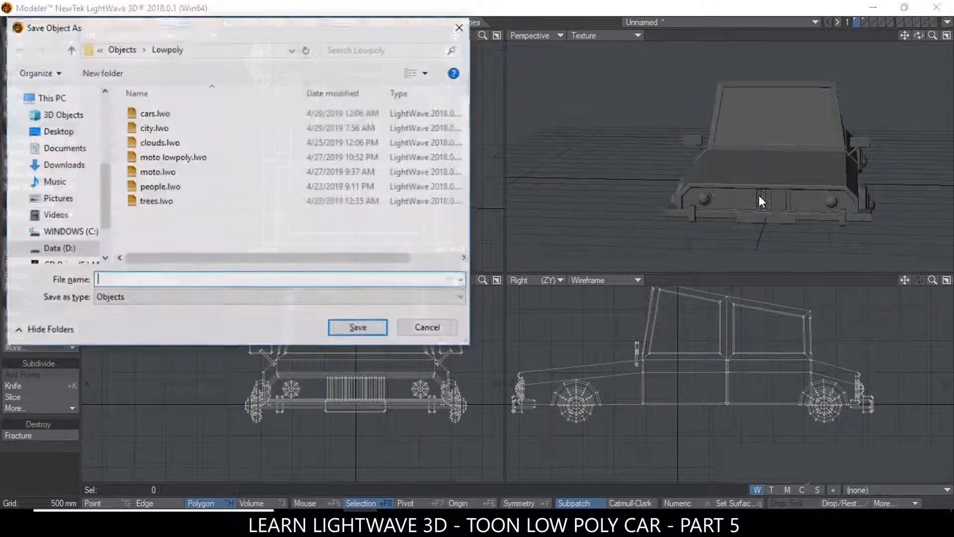
pyautogui.write('car')
pyautogui.press('Return')
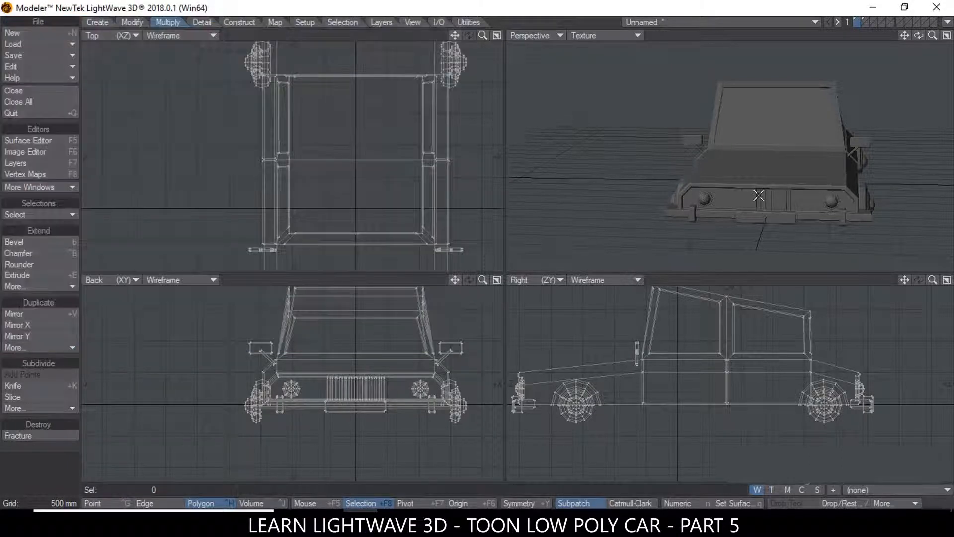
# - Open the surface settings and change the car's Default surface material to Standard
pyautogui.keyDown('alt'); pyautogui.moveTo(831, 164); pyautogui.dragTo(769, 177); pyautogui.keyUp('alt')
pyautogui.keyDown('alt'); pyautogui.moveTo(679, 158); pyautogui.dragTo(744, 174); pyautogui.keyUp('alt')
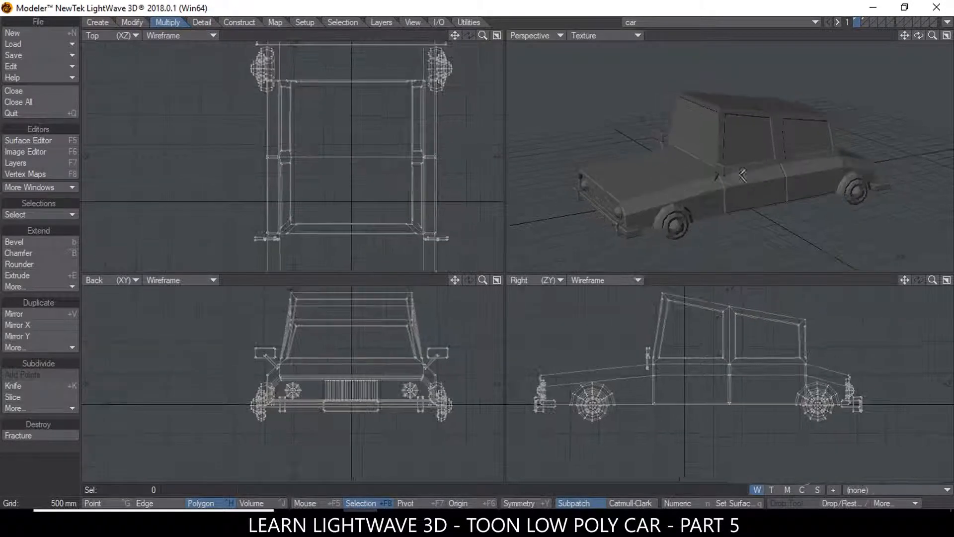
pyautogui.keyDown('alt'); pyautogui.moveTo(688, 186); pyautogui.dragTo(705, 186); pyautogui.keyUp('alt')
pyautogui.click(23, 141)
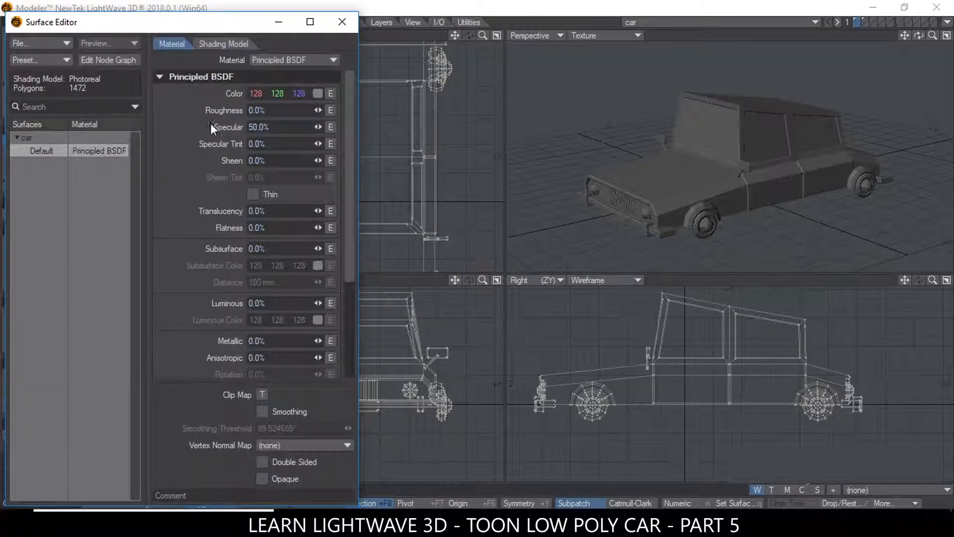
pyautogui.moveTo(214, 22); pyautogui.dragTo(327, 20)
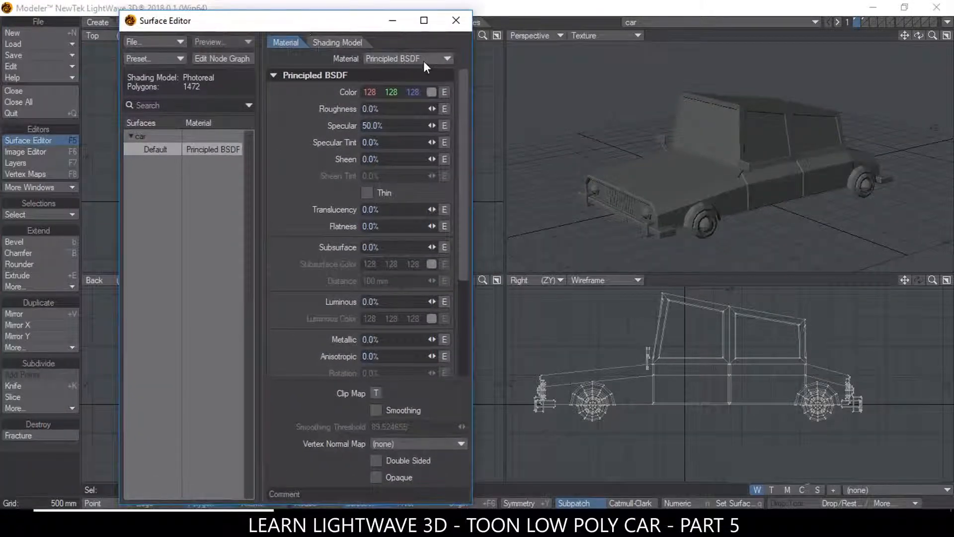
pyautogui.click(440, 59)
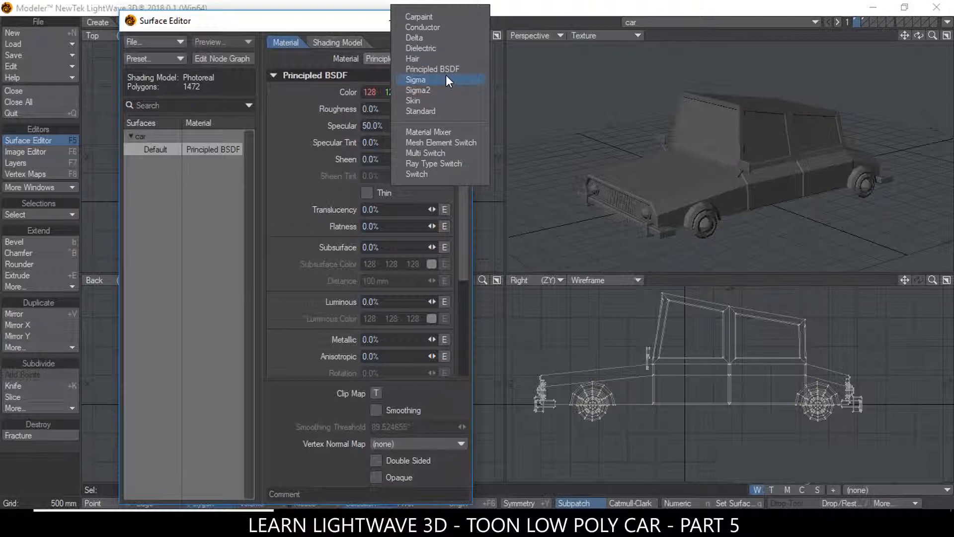
pyautogui.click(446, 110)
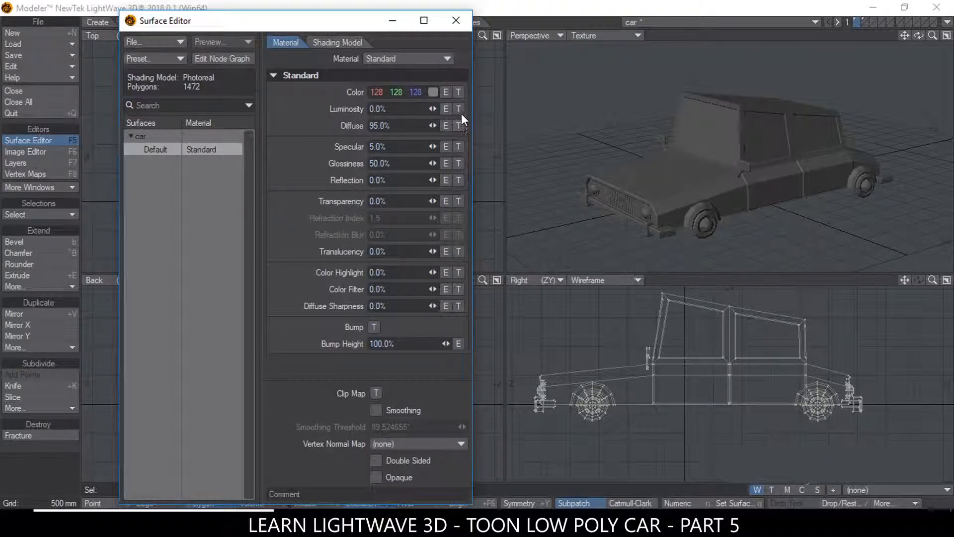
# - Colour the Default surface red by raising its red value to about 227 and adjusting the green, and close the surface settings
pyautogui.moveTo(376, 93); pyautogui.dragTo(404, 93)
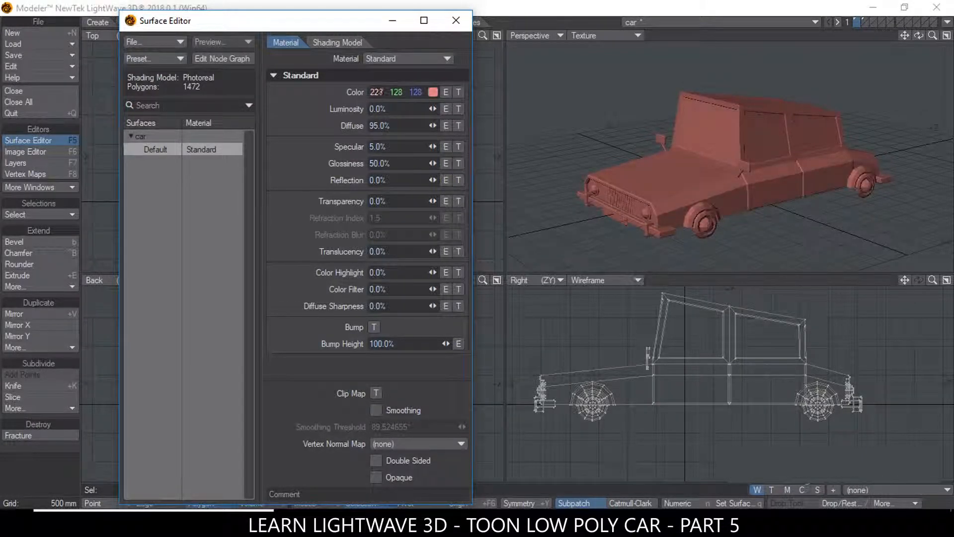
pyautogui.moveTo(397, 92); pyautogui.dragTo(402, 92)
pyautogui.click(459, 22)
# - Select the front polygons of the outermost grille slats on one side of the car's front
pyautogui.keyDown('ctrl'); pyautogui.keyDown('alt'); pyautogui.moveTo(705, 196); pyautogui.dragTo(771, 172); pyautogui.keyUp('alt'); pyautogui.keyUp('ctrl')
pyautogui.moveTo(692, 172)
pyautogui.keyDown('alt'); pyautogui.mouseDown()
pyautogui.moveTo(714, 173)
pyautogui.moveTo(674, 196)
pyautogui.moveTo(683, 185)
pyautogui.moveTo(662, 177)
pyautogui.moveTo(681, 177)
pyautogui.moveTo(599, 150)
pyautogui.moveTo(686, 174)
pyautogui.moveTo(697, 166)
pyautogui.mouseUp(); pyautogui.keyUp('alt')
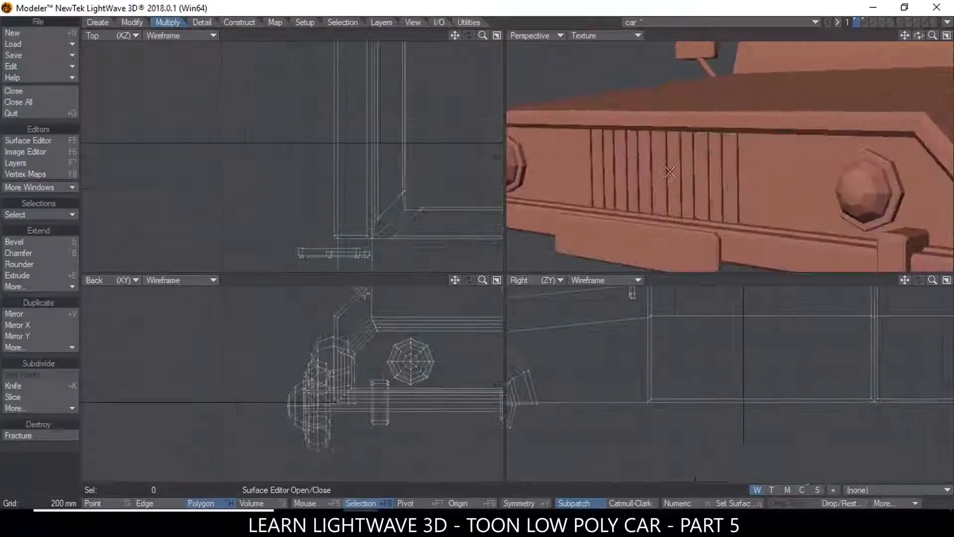
pyautogui.click(595, 167)
pyautogui.click(600, 165)
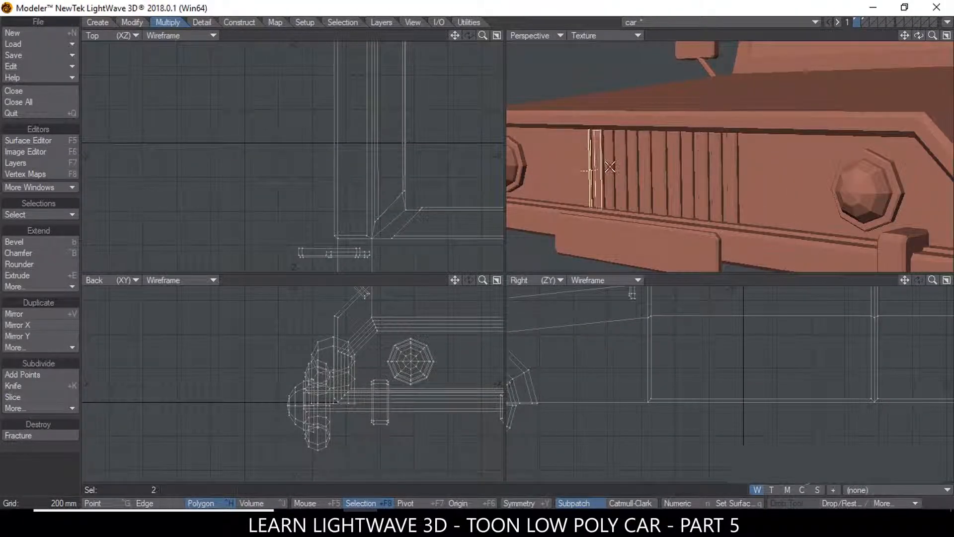
pyautogui.click(622, 174)
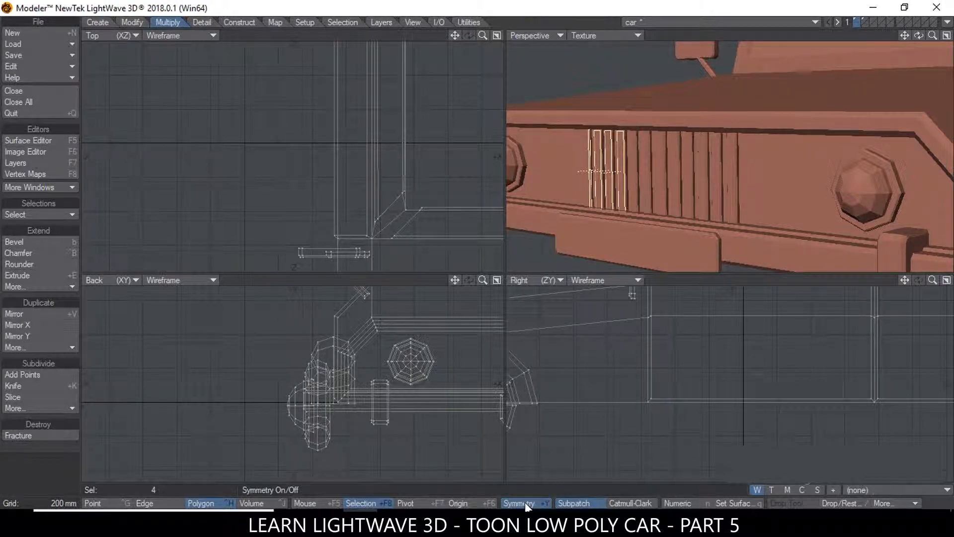
# - Turn symmetry on and add the remaining grille slats to the selection, excluding the panel behind them
pyautogui.keyDown('shift'); pyautogui.click(734, 165); pyautogui.keyUp('shift')
pyautogui.keyDown('shift'); pyautogui.click(715, 163); pyautogui.keyUp('shift')
pyautogui.click(702, 162)
pyautogui.click(788, 175)
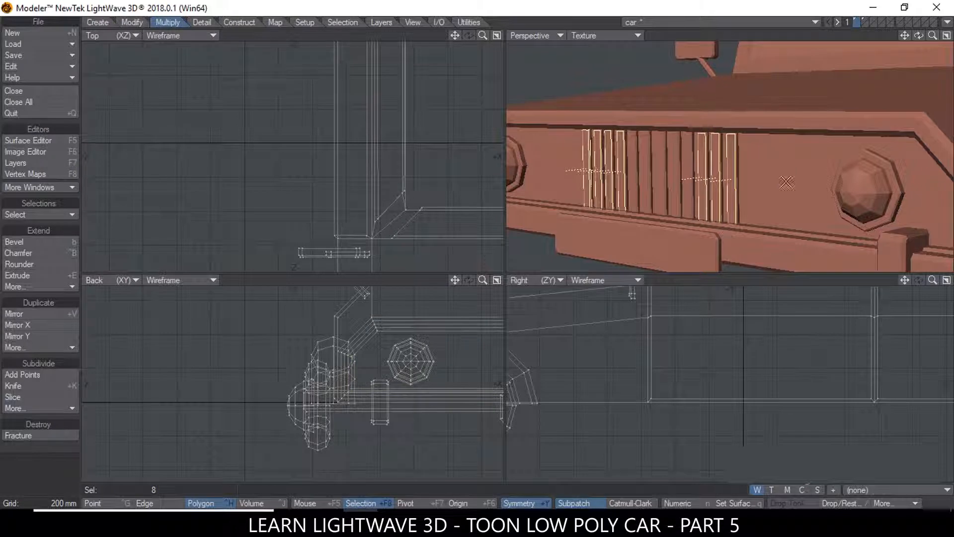
pyautogui.click(687, 169)
pyautogui.moveTo(674, 166)
pyautogui.mouseDown()
pyautogui.moveTo(630, 168)
pyautogui.moveTo(657, 167)
pyautogui.moveTo(661, 200)
pyautogui.mouseUp()
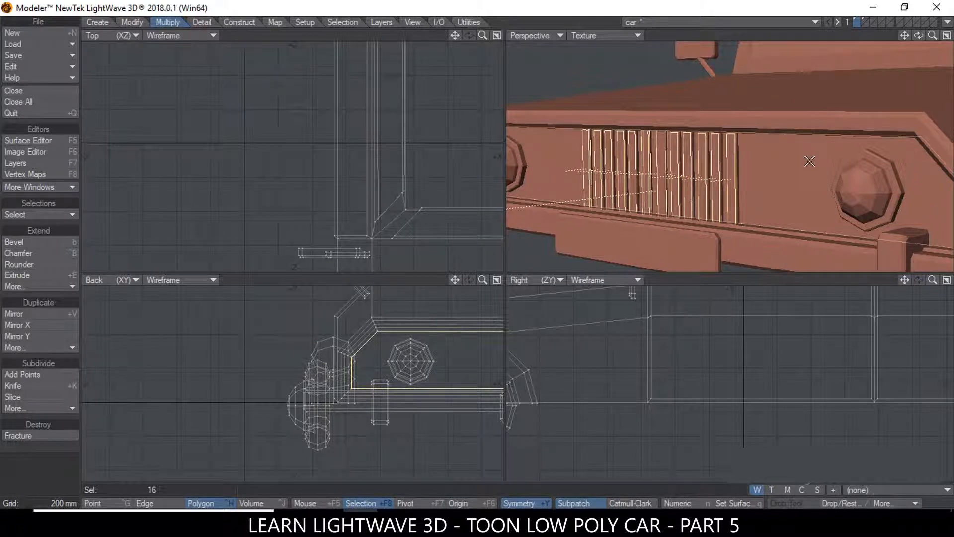
pyautogui.click(810, 161)
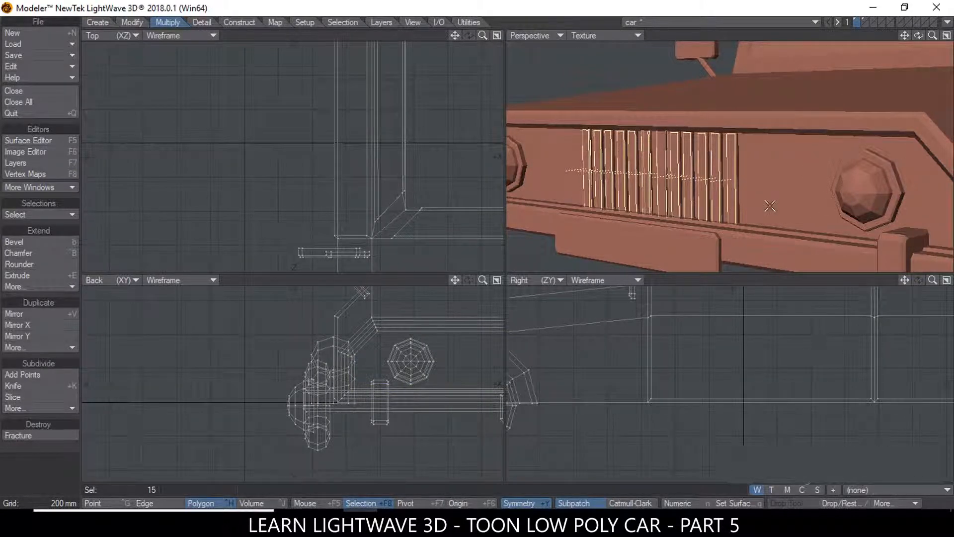
# - Extend the selection to the complete grille slats, assign them a new surface Grill with colour 85, 80, 89, and clear the selection
pyautogui.scroll(-3, 812, 191)
pyautogui.keyDown('alt'); pyautogui.moveTo(812, 191); pyautogui.dragTo(759, 202); pyautogui.keyUp('alt')
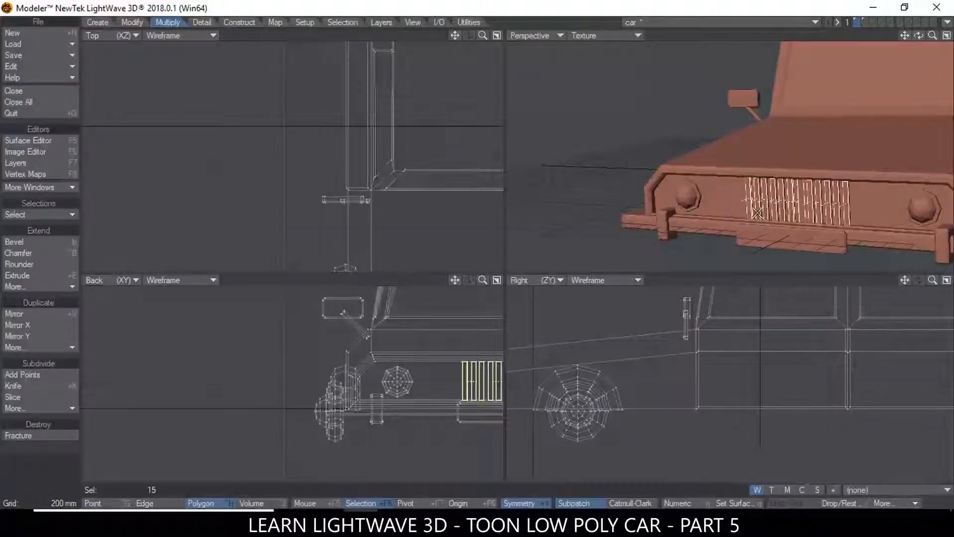
pyautogui.press(']')
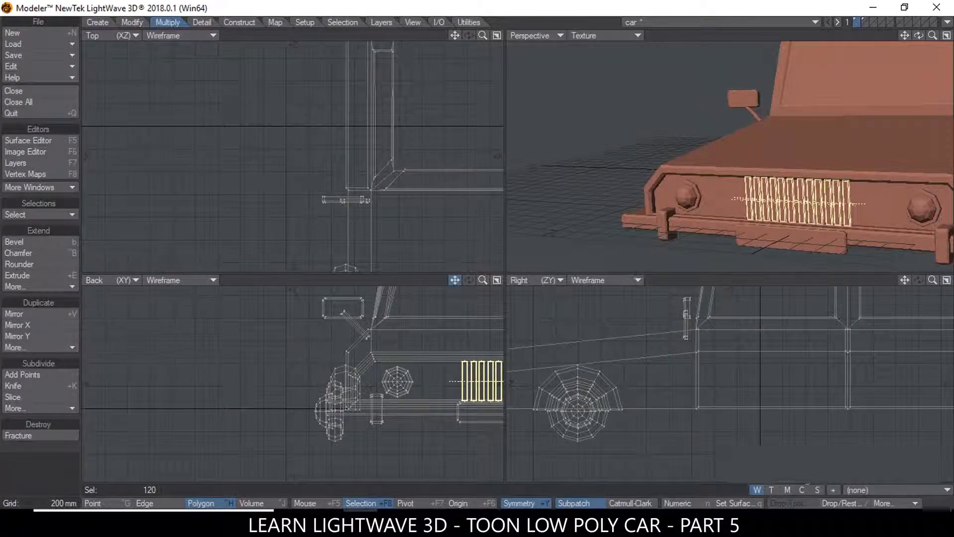
pyautogui.moveTo(455, 280); pyautogui.dragTo(343, 280)
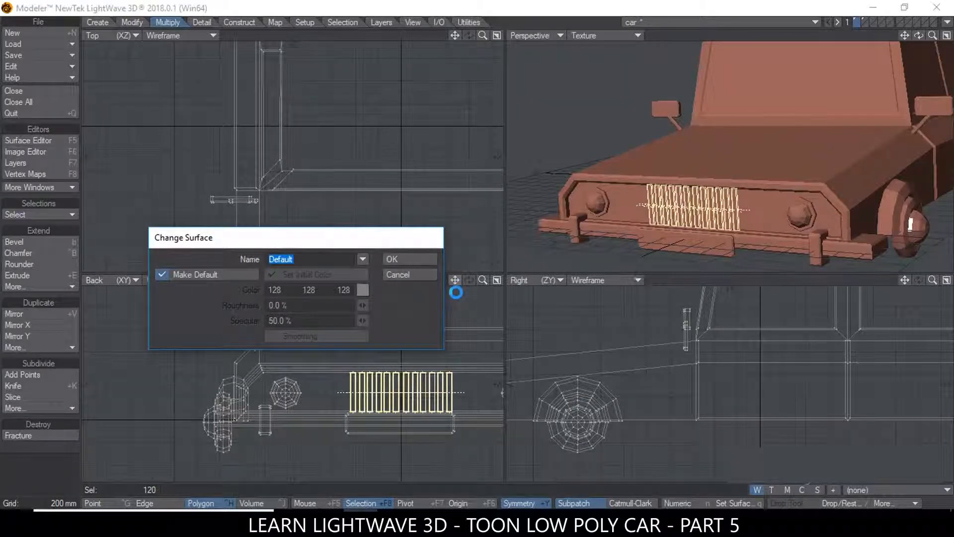
pyautogui.write('Grill')
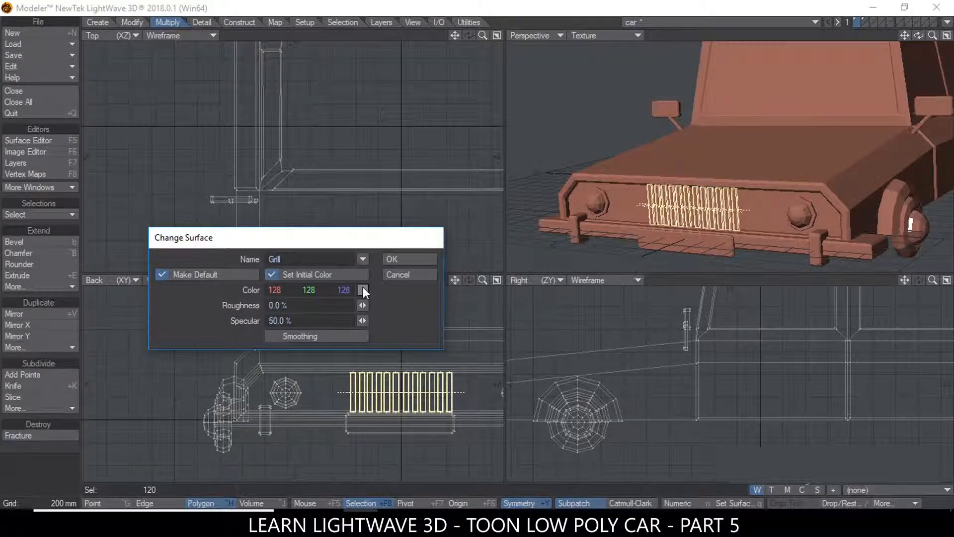
pyautogui.click(363, 290)
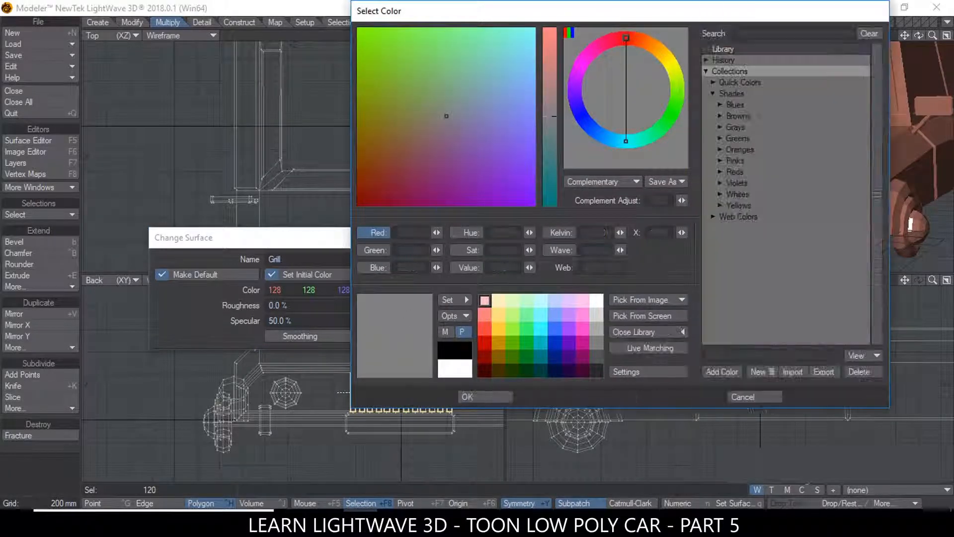
pyautogui.click(725, 126)
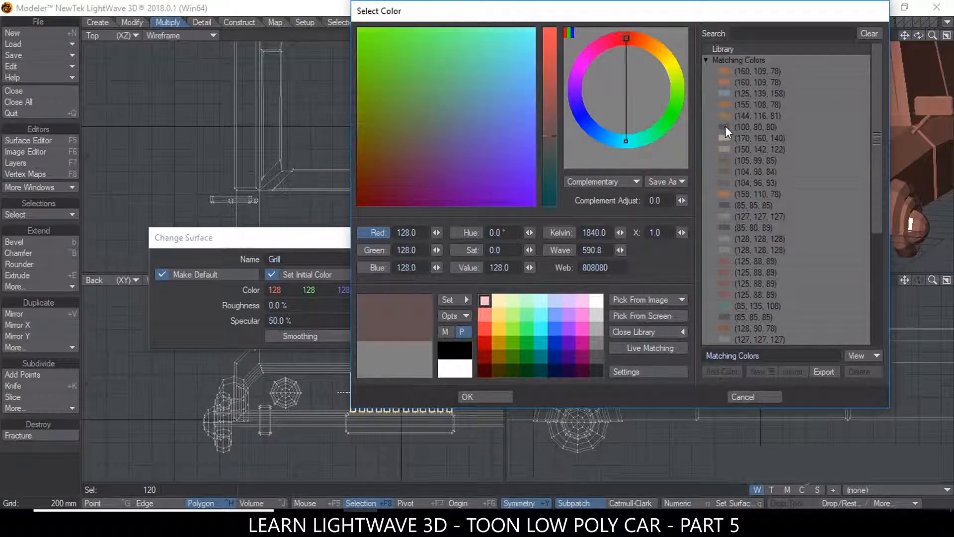
pyautogui.click(729, 227)
pyautogui.click(485, 396)
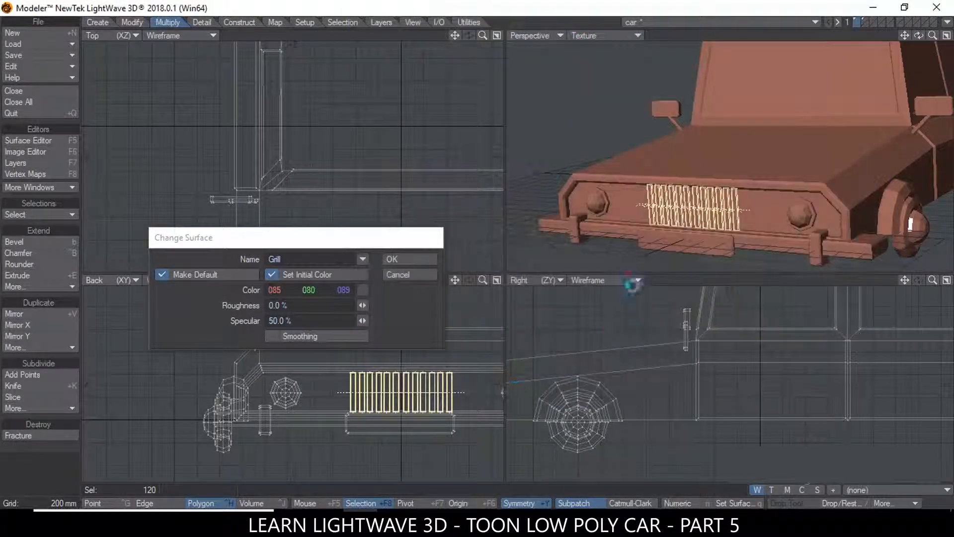
pyautogui.click(408, 259)
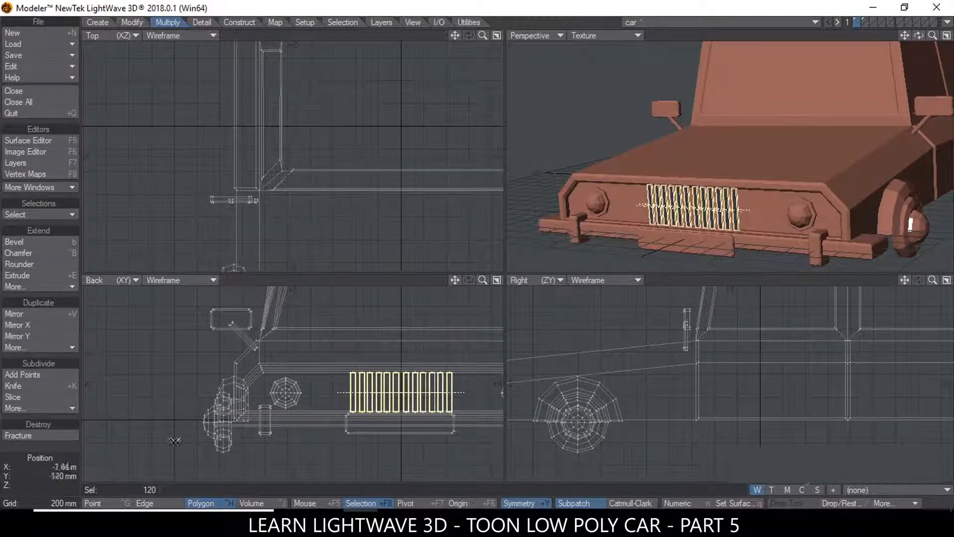
pyautogui.click(149, 488)
# - Select the hub caps of the front and rear wheels on both sides, including all their connected polygons
pyautogui.scroll(-3, 798, 171)
pyautogui.keyDown('alt'); pyautogui.moveTo(735, 179); pyautogui.dragTo(688, 179); pyautogui.keyUp('alt')
pyautogui.keyDown('alt'); pyautogui.moveTo(775, 179); pyautogui.dragTo(712, 240); pyautogui.keyUp('alt')
pyautogui.click(707, 231)
pyautogui.click(936, 204)
pyautogui.keyDown('alt'); pyautogui.moveTo(610, 187); pyautogui.dragTo(620, 183); pyautogui.keyUp('alt')
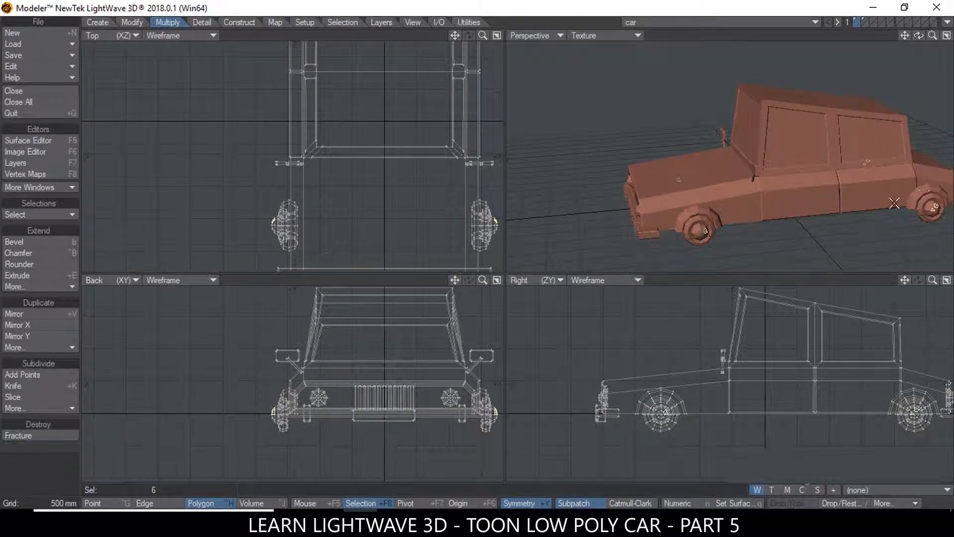
pyautogui.press(']')
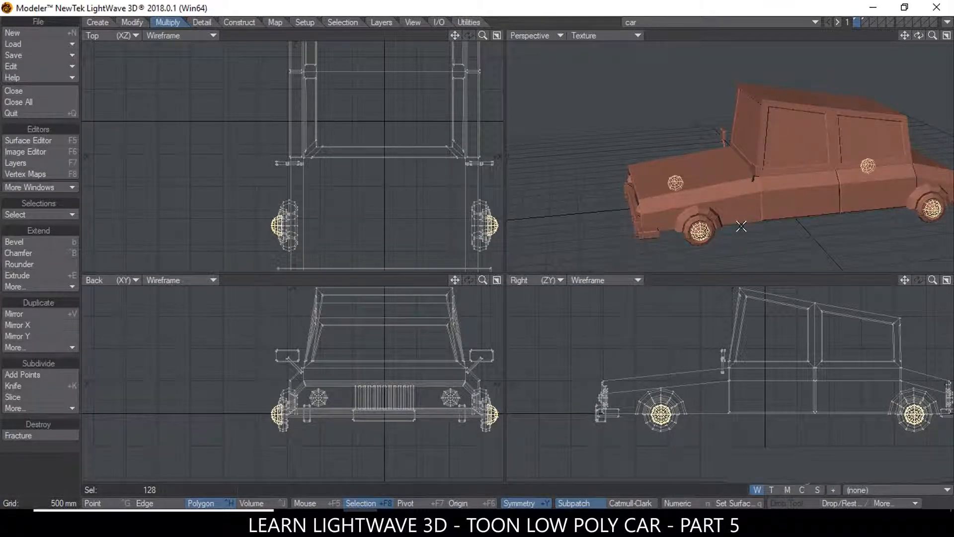
# - Assign the selected hub caps a new surface Rim with colour 85, 80, 89 and clear the selection
pyautogui.write('q')
pyautogui.write('Rim')
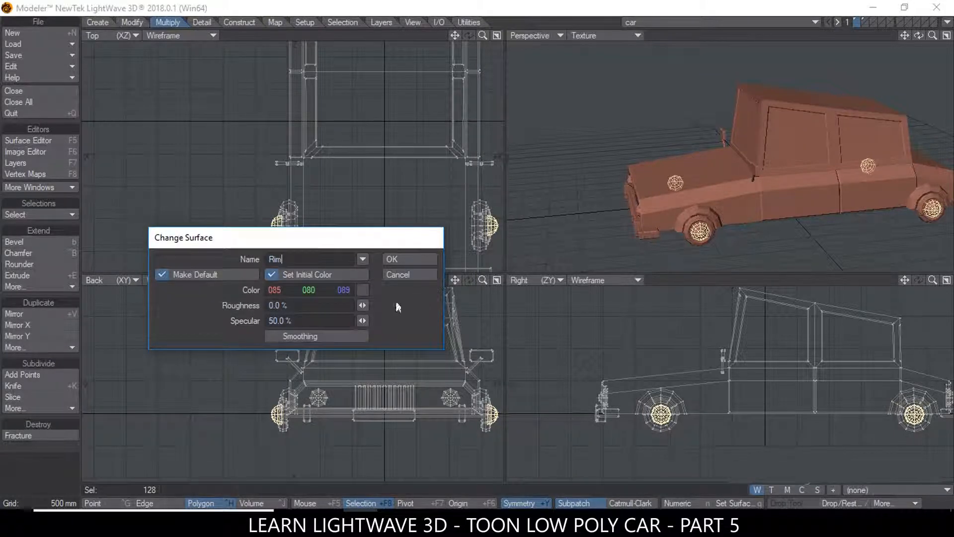
pyautogui.click(406, 260)
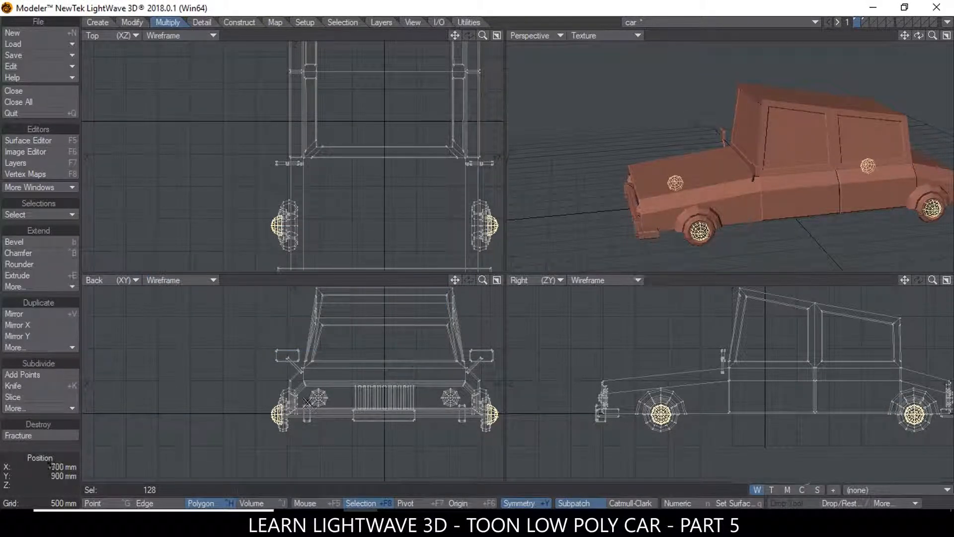
pyautogui.click(145, 492)
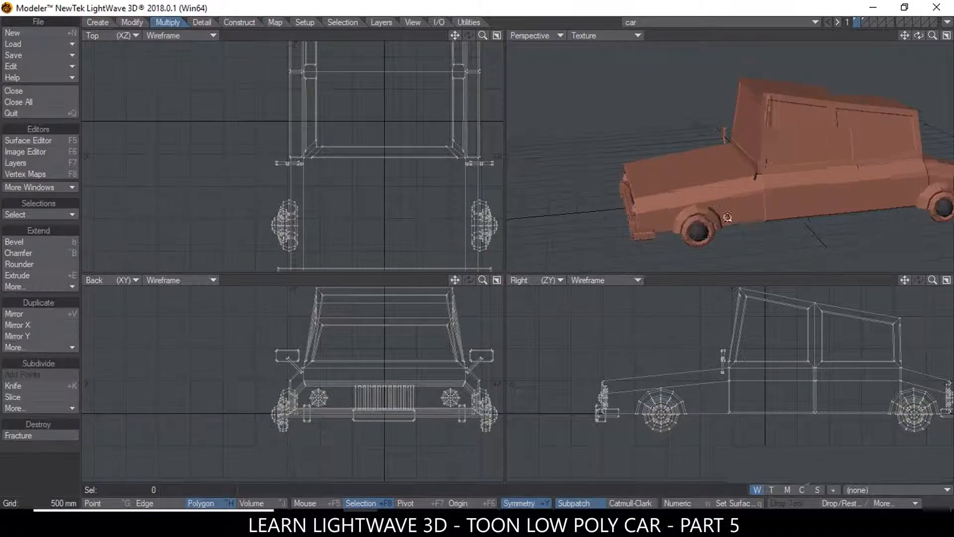
# - Select polygons on the front and rear tires on both sides of the car
pyautogui.scroll(3, 695, 220)
pyautogui.click(697, 220)
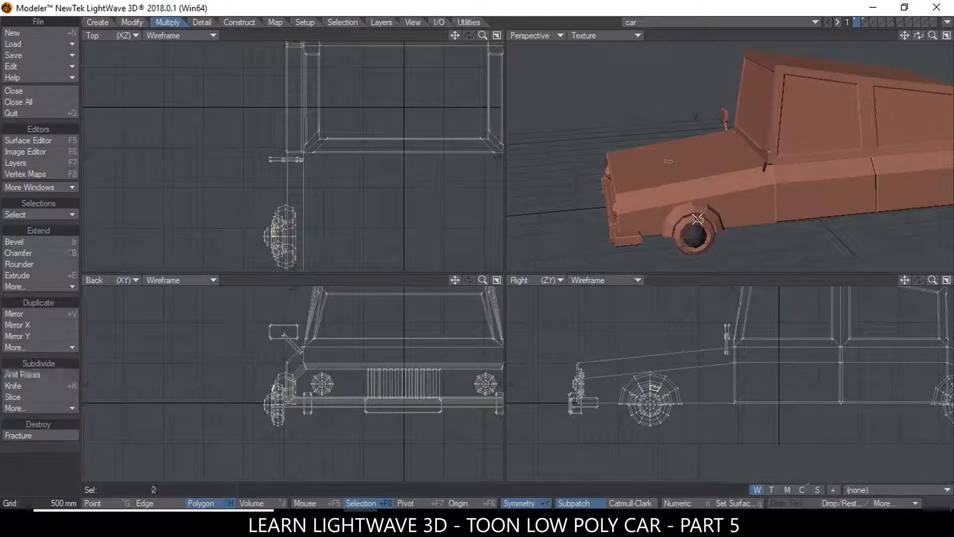
pyautogui.scroll(-3, 881, 76)
pyautogui.moveTo(905, 40); pyautogui.dragTo(905, 215)
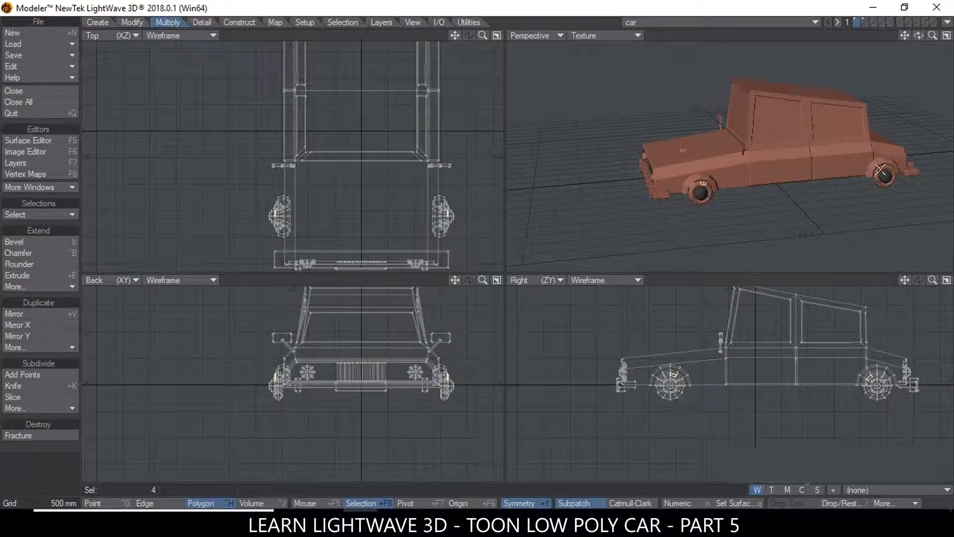
# - Extend the selection to the complete tires, assign them a new surface Tire with colour 0, 0, 0, and clear the selection
pyautogui.write(']qTi')
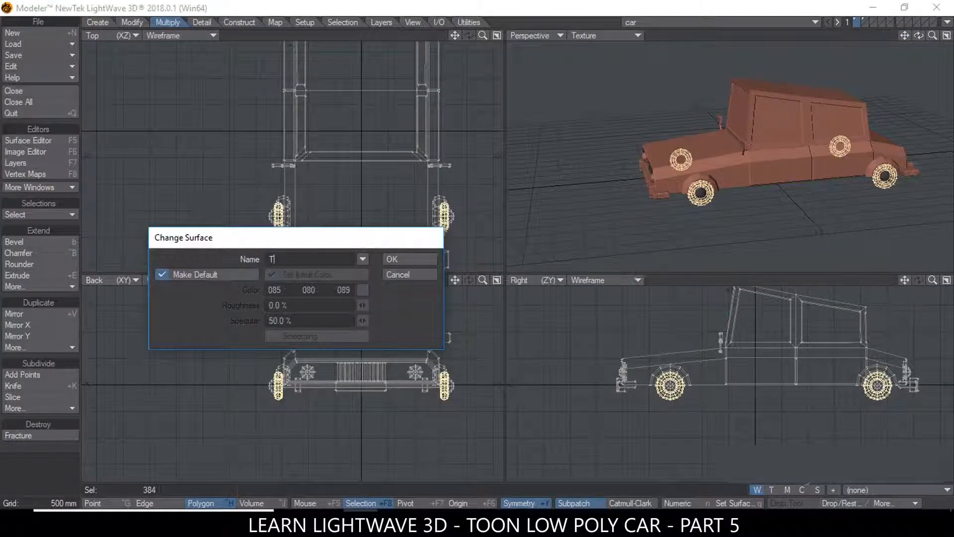
pyautogui.write('re')
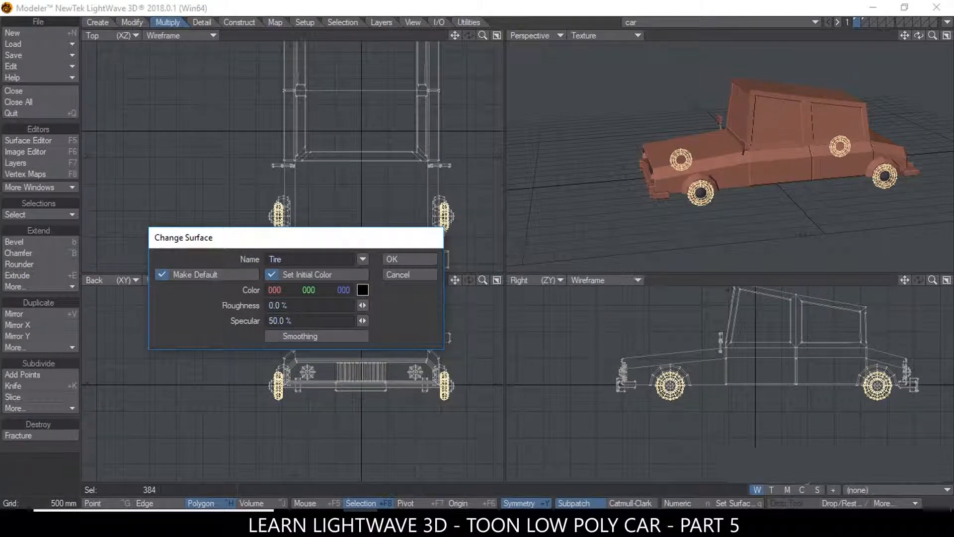
pyautogui.click(427, 259)
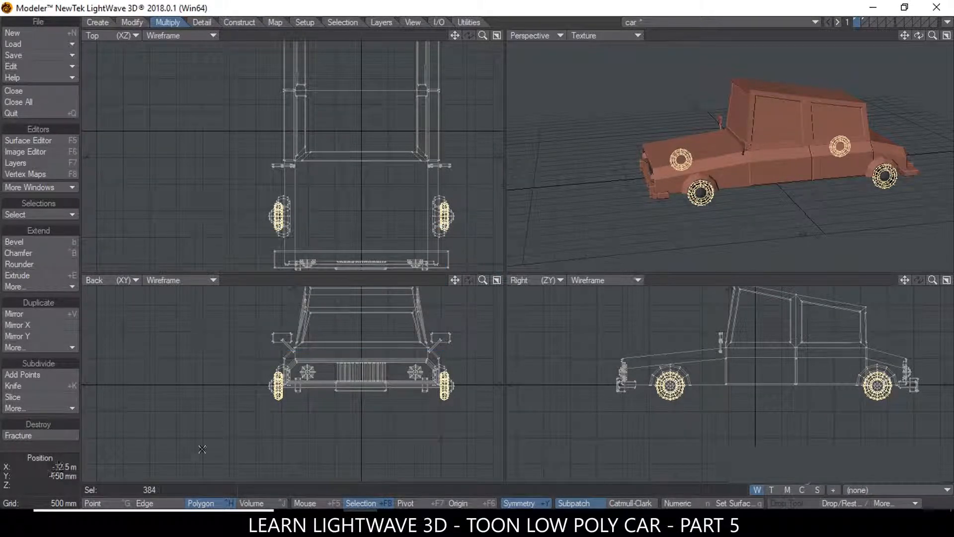
pyautogui.click(133, 488)
# - Save the car and select all polygons of both front headlights
pyautogui.press('s')
pyautogui.keyDown('ctrl'); pyautogui.keyDown('alt'); pyautogui.moveTo(729, 178); pyautogui.dragTo(693, 189); pyautogui.keyUp('alt'); pyautogui.keyUp('ctrl')
pyautogui.keyDown('alt'); pyautogui.moveTo(693, 189); pyautogui.dragTo(749, 194); pyautogui.keyUp('alt')
pyautogui.keyDown('alt'); pyautogui.moveTo(651, 185); pyautogui.dragTo(705, 199); pyautogui.keyUp('alt')
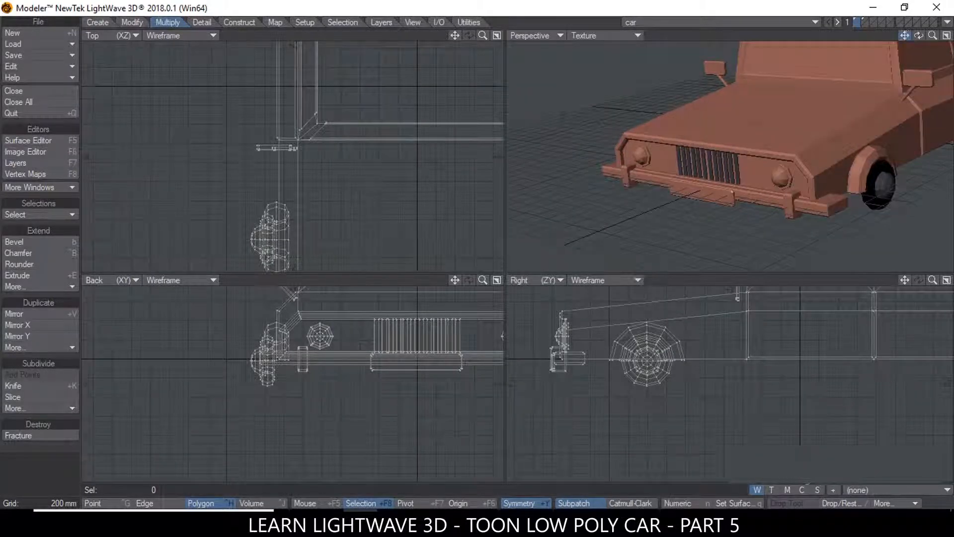
pyautogui.moveTo(905, 36); pyautogui.dragTo(755, 39)
pyautogui.moveTo(657, 168)
pyautogui.keyDown('ctrl'); pyautogui.keyDown('alt'); pyautogui.mouseDown()
pyautogui.moveTo(673, 177)
pyautogui.moveTo(664, 165)
pyautogui.moveTo(672, 163)
pyautogui.mouseUp(); pyautogui.keyUp('alt'); pyautogui.keyUp('ctrl')
pyautogui.click(749, 174)
pyautogui.keyDown('ctrl'); pyautogui.keyDown('alt'); pyautogui.moveTo(754, 178); pyautogui.dragTo(736, 183); pyautogui.keyUp('alt'); pyautogui.keyUp('ctrl')
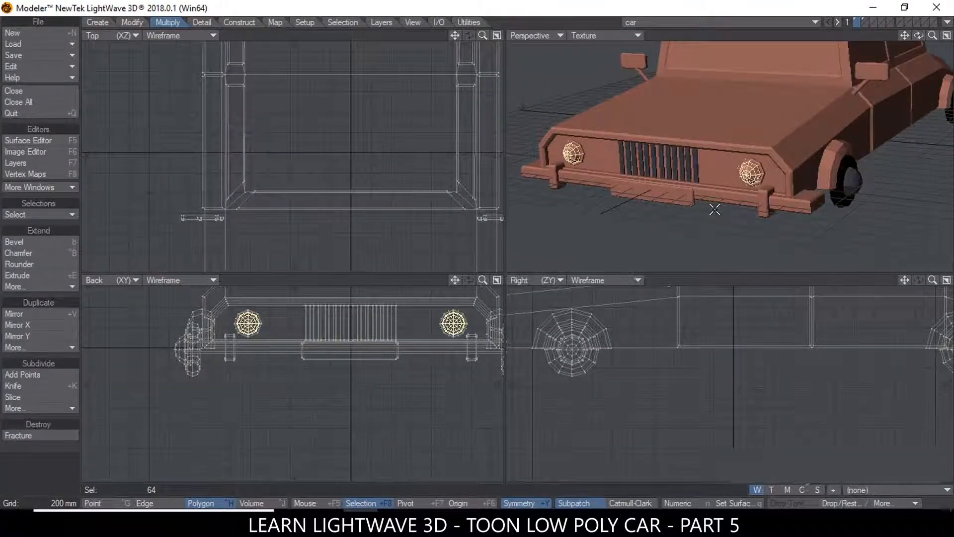
# - Assign the headlights a new surface Front_Light with the yellow colour 255, 250, 25 and clear the selection
pyautogui.write('qLi')
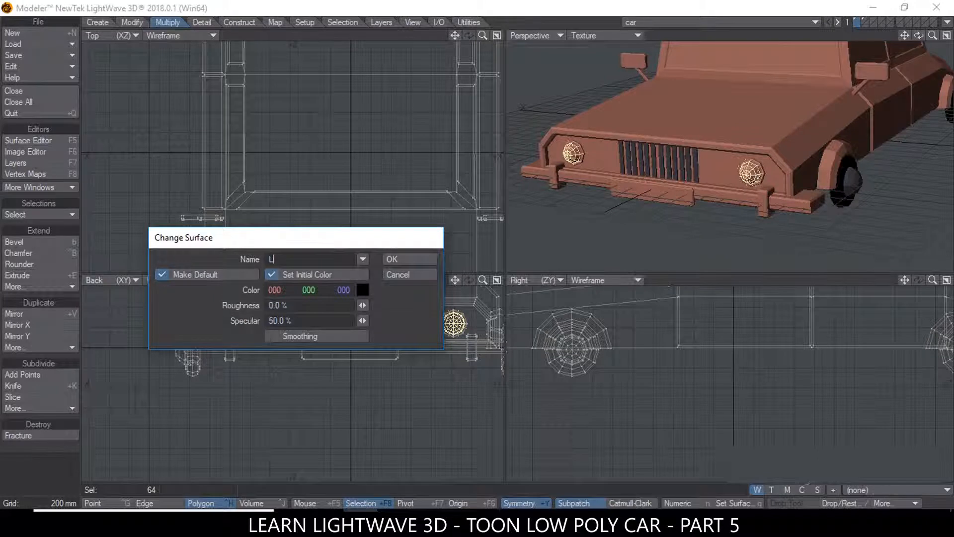
pyautogui.press('BackSpace')
pyautogui.write('Fr')
pyautogui.moveTo(278, 288); pyautogui.dragTo(279, 287)
pyautogui.click(363, 291)
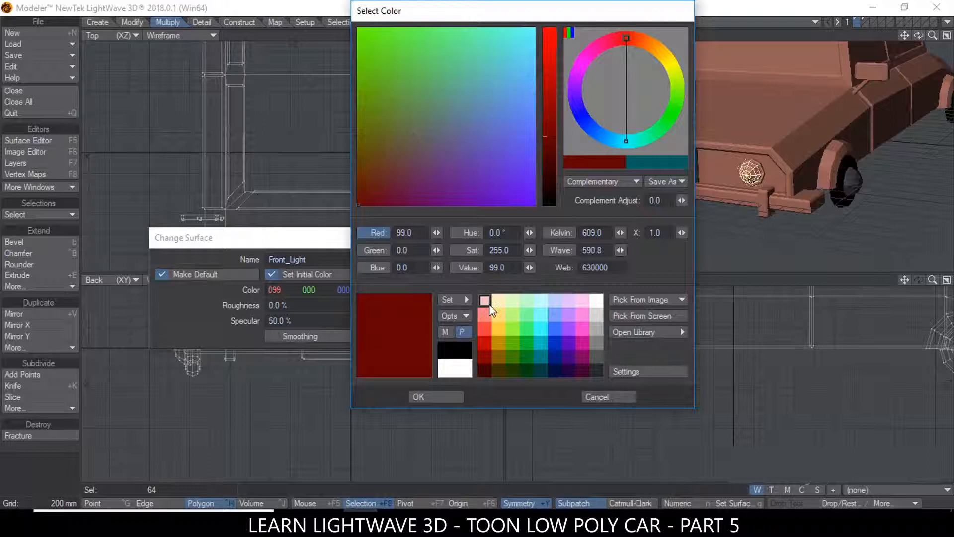
pyautogui.click(499, 301)
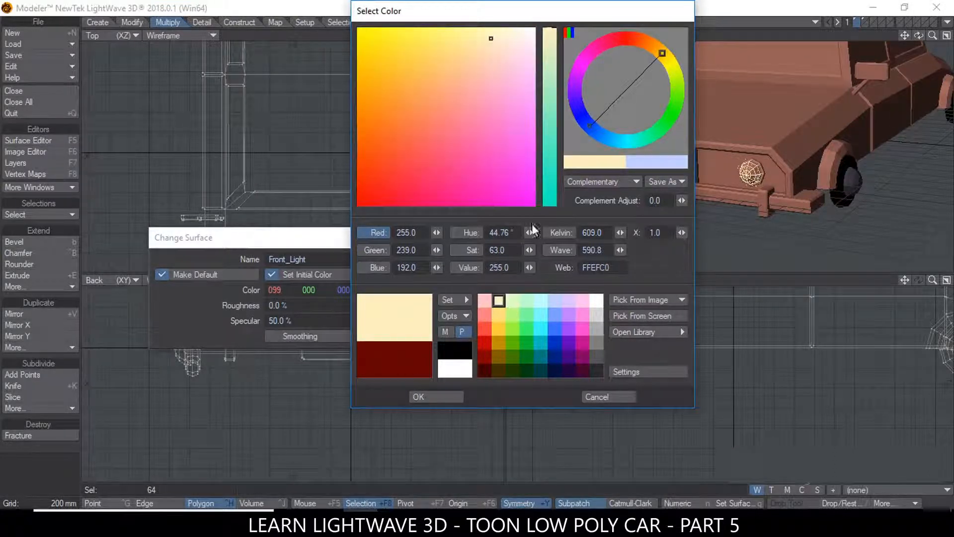
pyautogui.moveTo(479, 47); pyautogui.dragTo(375, 29)
pyautogui.click(447, 396)
pyautogui.click(417, 259)
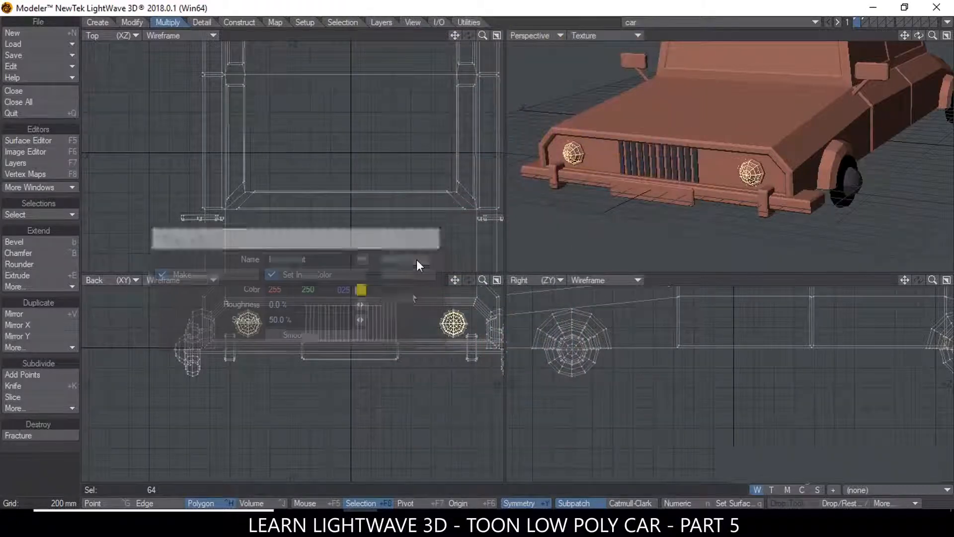
pyautogui.click(138, 491)
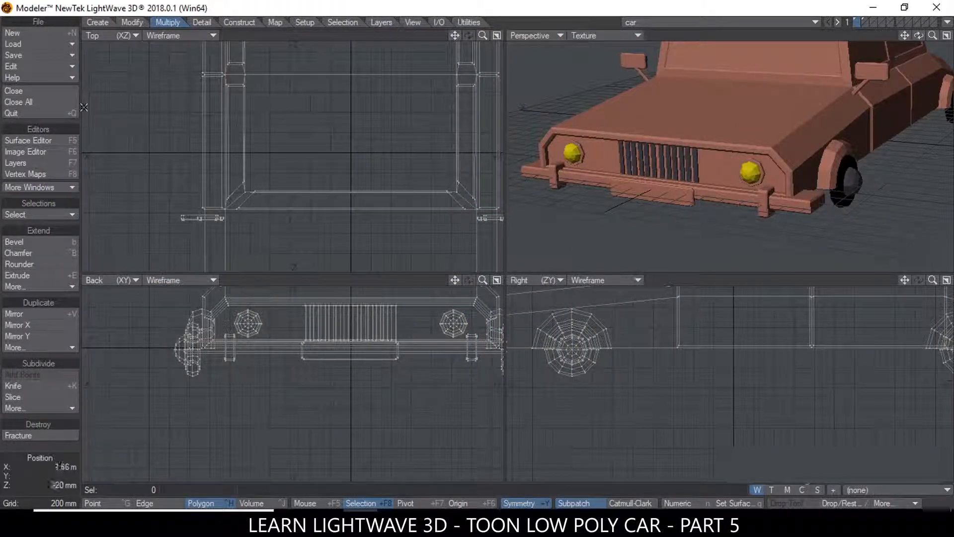
# - Open the Surface Editor and change the material of Front_Light, Grill, Rim and Tire to Standard
pyautogui.click(39, 141)
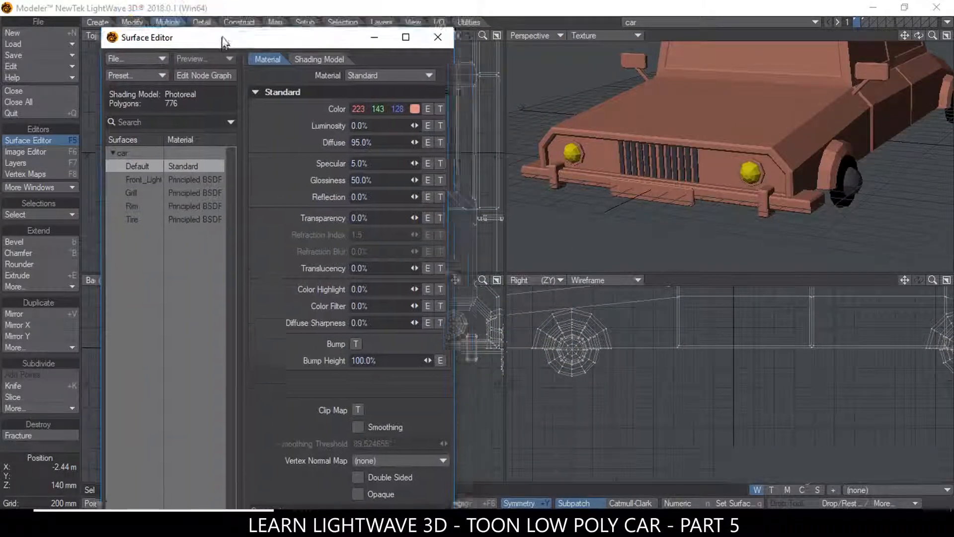
pyautogui.click(183, 189)
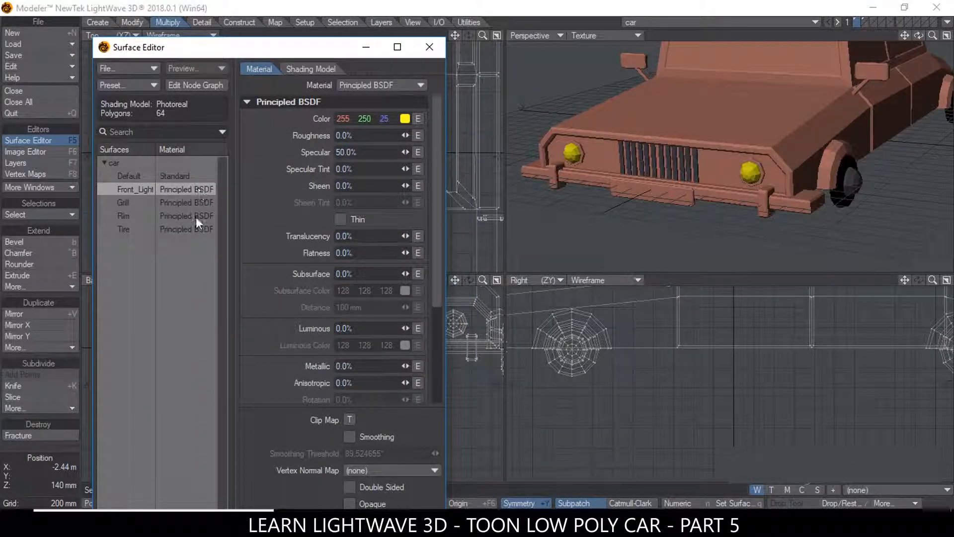
pyautogui.keyDown('shift'); pyautogui.click(189, 230); pyautogui.keyUp('shift')
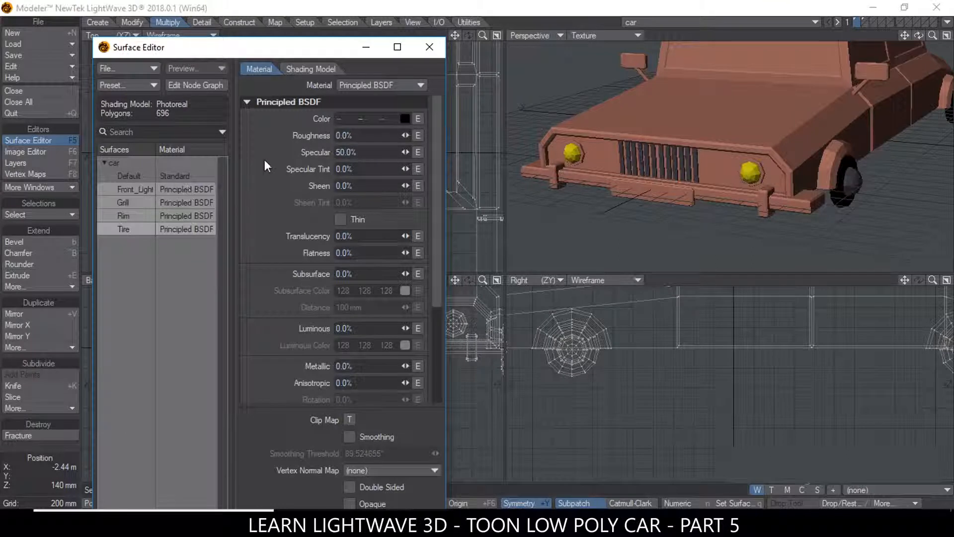
pyautogui.click(382, 83)
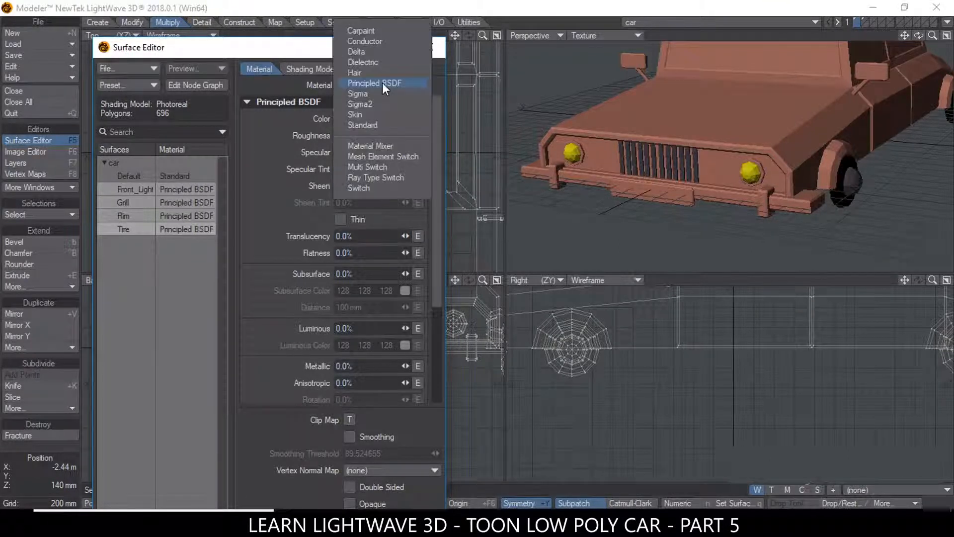
pyautogui.click(376, 127)
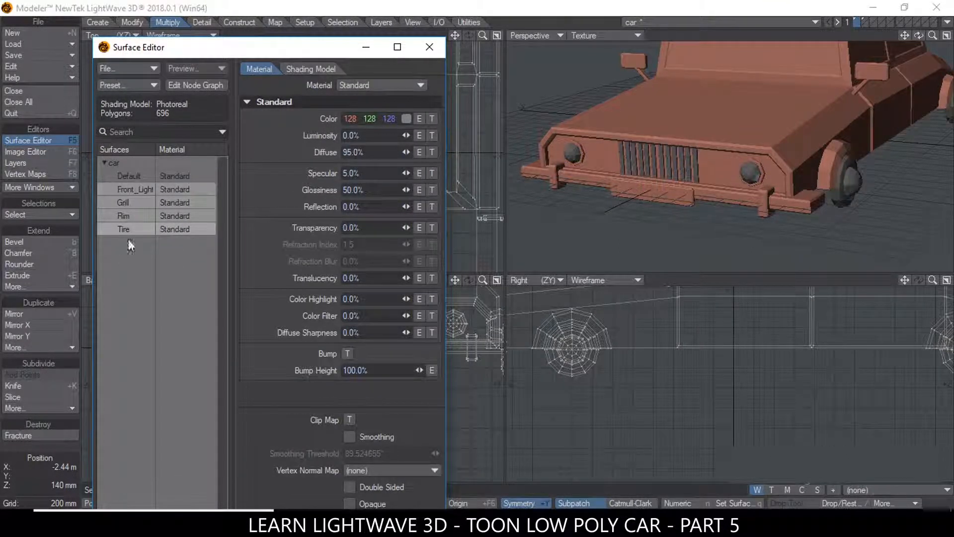
# - Set the Front_Light surface's luminosity to 90% and its colour to 150, 138, 128
pyautogui.click(141, 180)
pyautogui.click(139, 188)
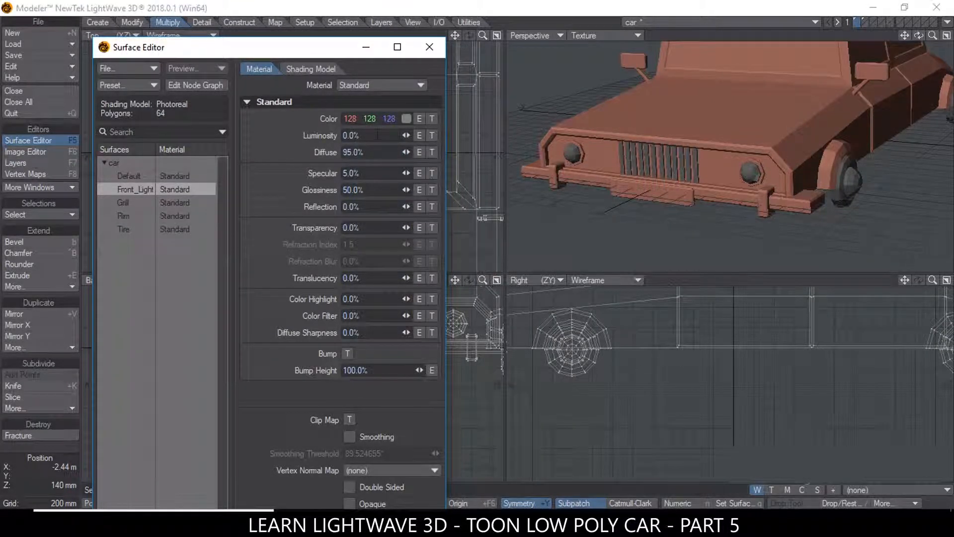
pyautogui.write('90')
pyautogui.press('Tab')
pyautogui.press('Return')
pyautogui.keyDown('ctrl'); pyautogui.keyDown('alt'); pyautogui.moveTo(791, 133); pyautogui.dragTo(755, 139); pyautogui.keyUp('alt'); pyautogui.keyUp('ctrl')
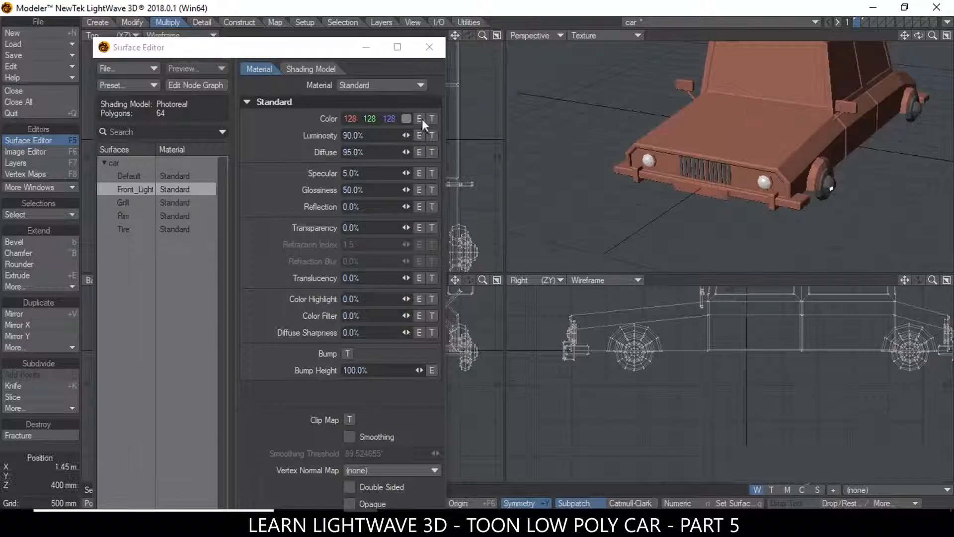
pyautogui.click(354, 118)
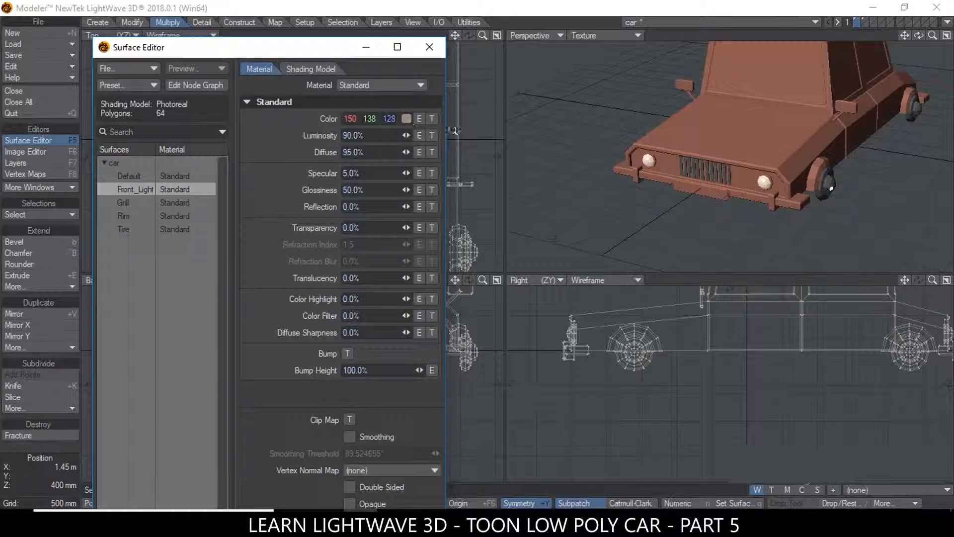
# - Select the windshield, the side windows on both sides and the rear window
pyautogui.keyDown('ctrl'); pyautogui.keyDown('alt'); pyautogui.moveTo(766, 116); pyautogui.dragTo(778, 118); pyautogui.keyUp('alt'); pyautogui.keyUp('ctrl')
pyautogui.keyDown('alt'); pyautogui.moveTo(779, 119); pyautogui.dragTo(714, 191); pyautogui.keyUp('alt')
pyautogui.moveTo(824, 119)
pyautogui.keyDown('alt'); pyautogui.mouseDown()
pyautogui.moveTo(796, 144)
pyautogui.moveTo(751, 124)
pyautogui.moveTo(756, 144)
pyautogui.mouseUp(); pyautogui.keyUp('alt')
pyautogui.keyDown('alt'); pyautogui.moveTo(679, 172); pyautogui.dragTo(745, 176); pyautogui.keyUp('alt')
pyautogui.click(795, 105)
pyautogui.keyDown('shift'); pyautogui.click(851, 132); pyautogui.keyUp('shift')
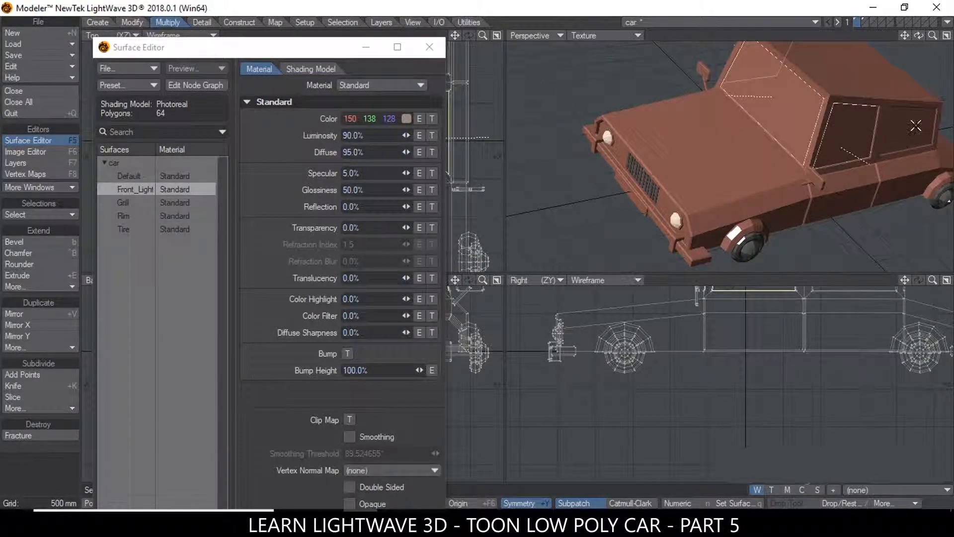
pyautogui.keyDown('alt'); pyautogui.moveTo(887, 64); pyautogui.dragTo(687, 150); pyautogui.keyUp('alt')
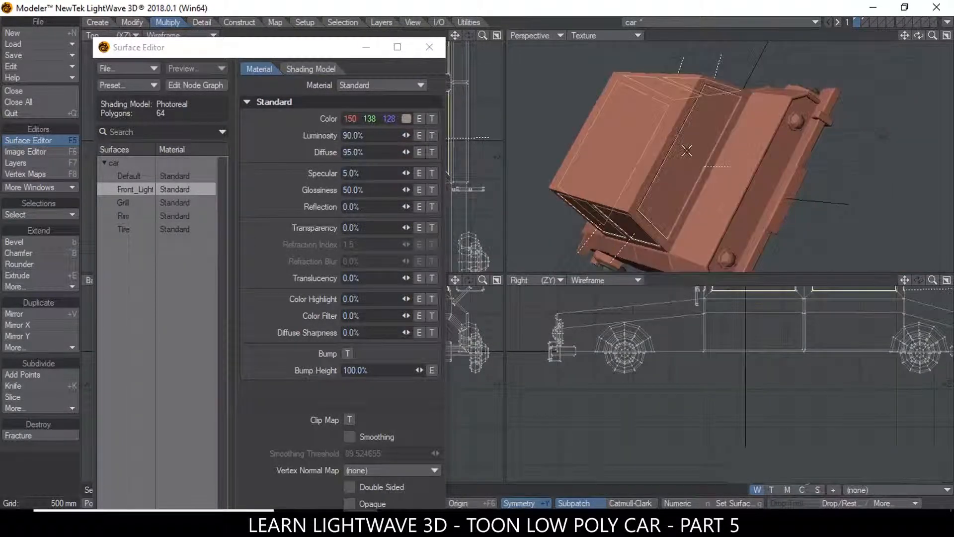
# - Assign the glass a new surface windows with the light blue colour 191, 232, 255, close the Surface Editor and clear the selection
pyautogui.write('q')
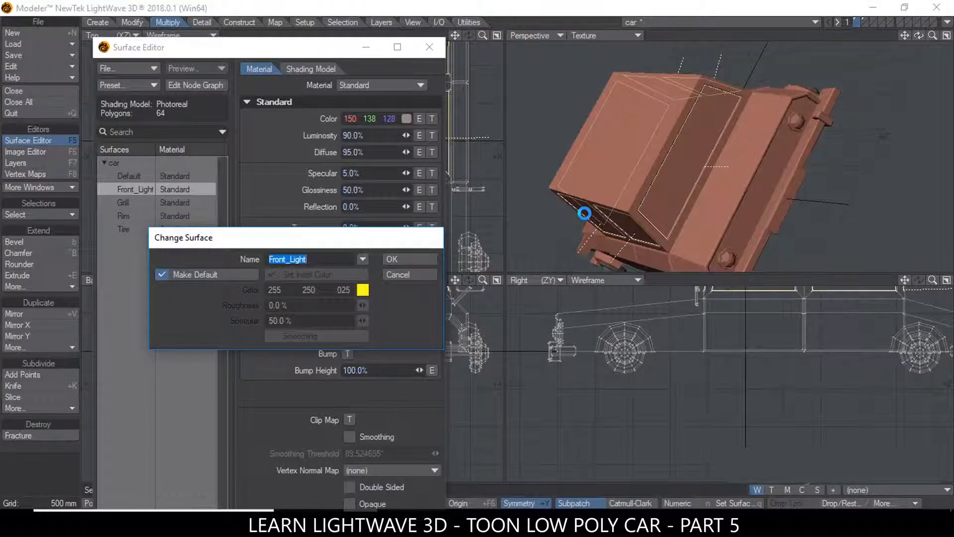
pyautogui.write('windows')
pyautogui.click(362, 289)
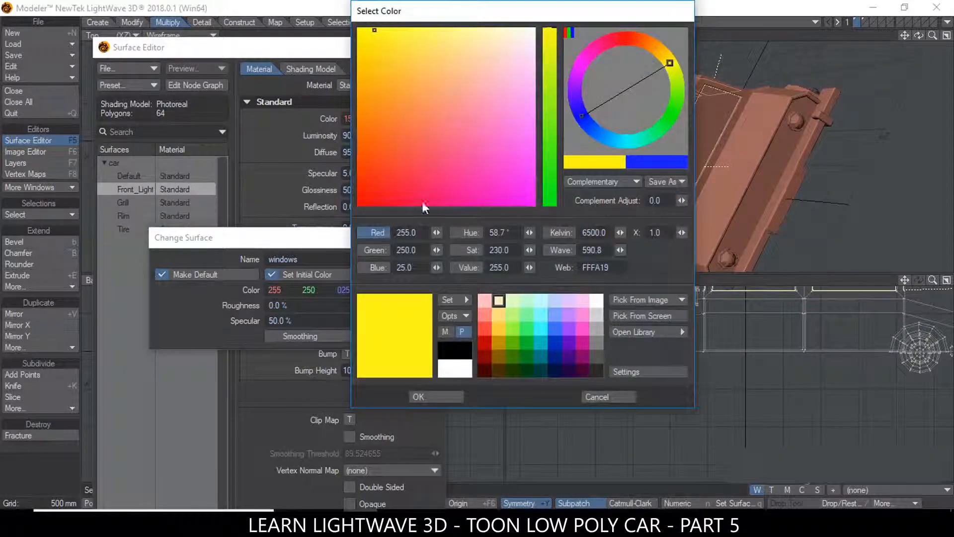
pyautogui.click(556, 300)
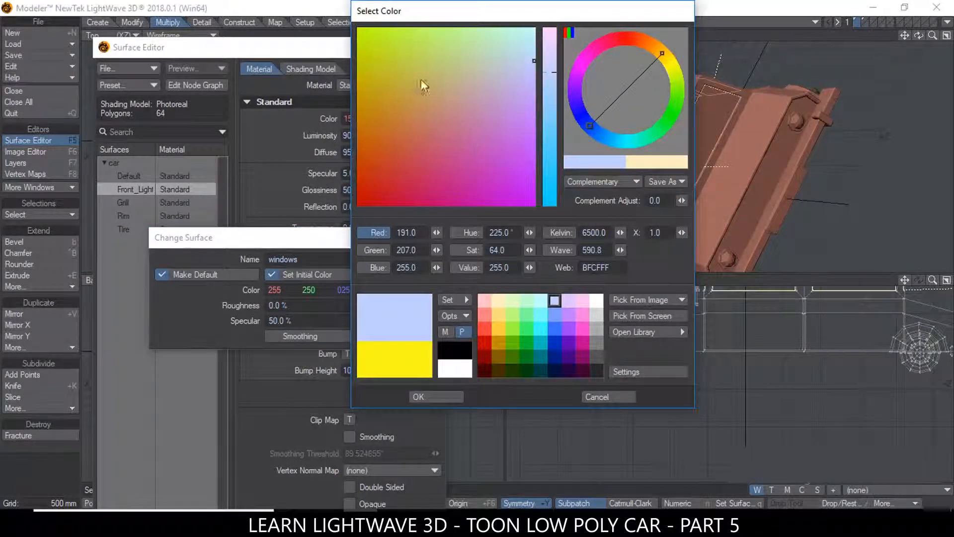
pyautogui.moveTo(668, 61); pyautogui.dragTo(644, 42)
pyautogui.click(452, 397)
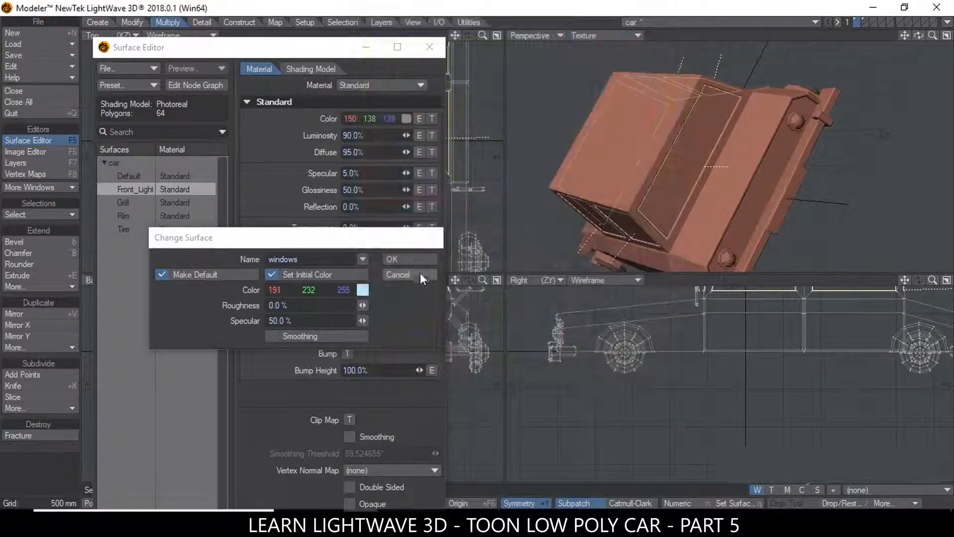
pyautogui.click(413, 260)
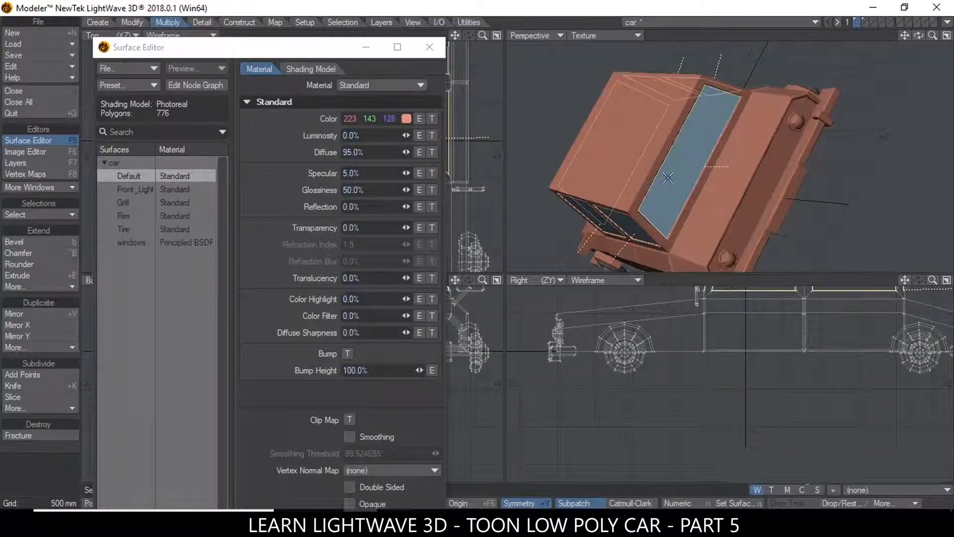
pyautogui.click(430, 47)
pyautogui.click(139, 489)
# - Select polygons on the front bumper bar and on its two upright plates
pyautogui.keyDown('alt'); pyautogui.moveTo(678, 207); pyautogui.dragTo(693, 160); pyautogui.keyUp('alt')
pyautogui.keyDown('alt'); pyautogui.moveTo(751, 167); pyautogui.dragTo(755, 200); pyautogui.keyUp('alt')
pyautogui.click(756, 200)
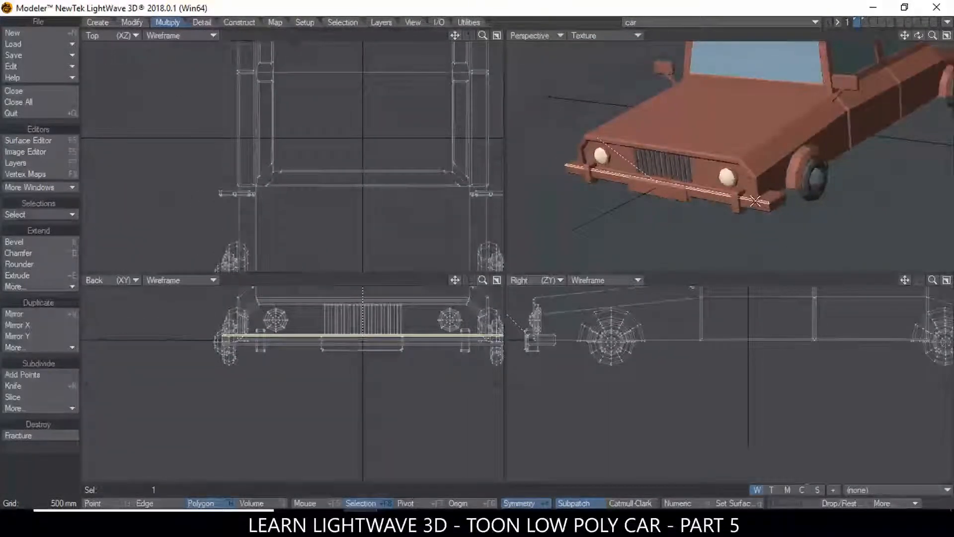
pyautogui.click(735, 204)
pyautogui.click(587, 174)
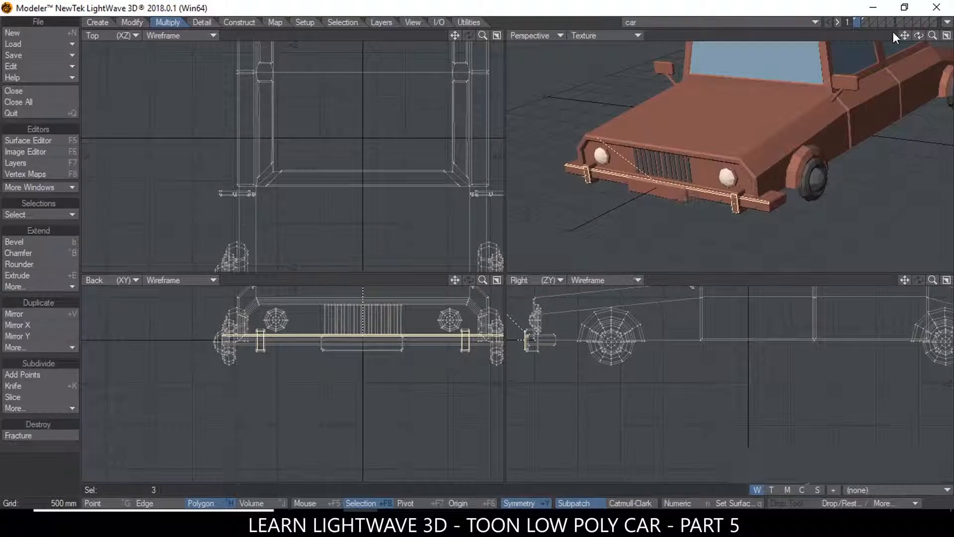
# - Add the rear bumper bar and its upright plates to the selection and expand it to the complete front and rear bumpers
pyautogui.moveTo(905, 34); pyautogui.dragTo(905, 34)
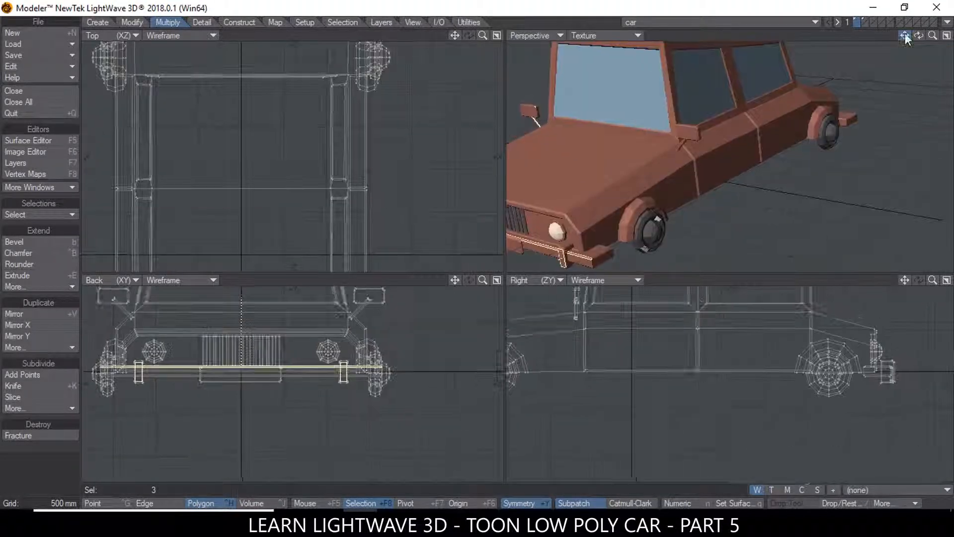
pyautogui.keyDown('alt'); pyautogui.moveTo(847, 94); pyautogui.dragTo(801, 111); pyautogui.keyUp('alt')
pyautogui.keyDown('shift'); pyautogui.click(803, 109); pyautogui.keyUp('shift')
pyautogui.keyDown('shift'); pyautogui.click(789, 144); pyautogui.keyUp('shift')
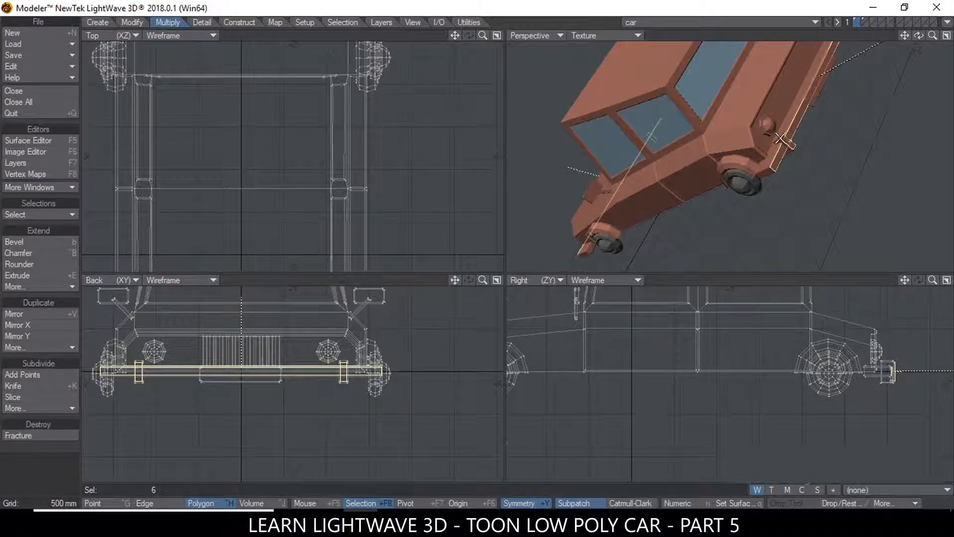
pyautogui.press(']')
# - Assign the bumpers a new surface Bumber with colour 191, 164, 179, save the object and clear the selection
pyautogui.write('q')
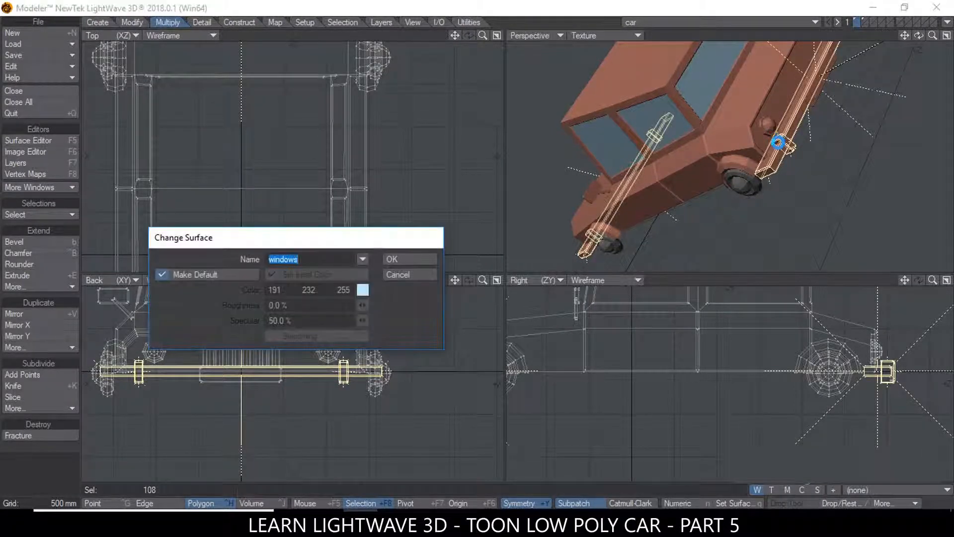
pyautogui.write('Bumber')
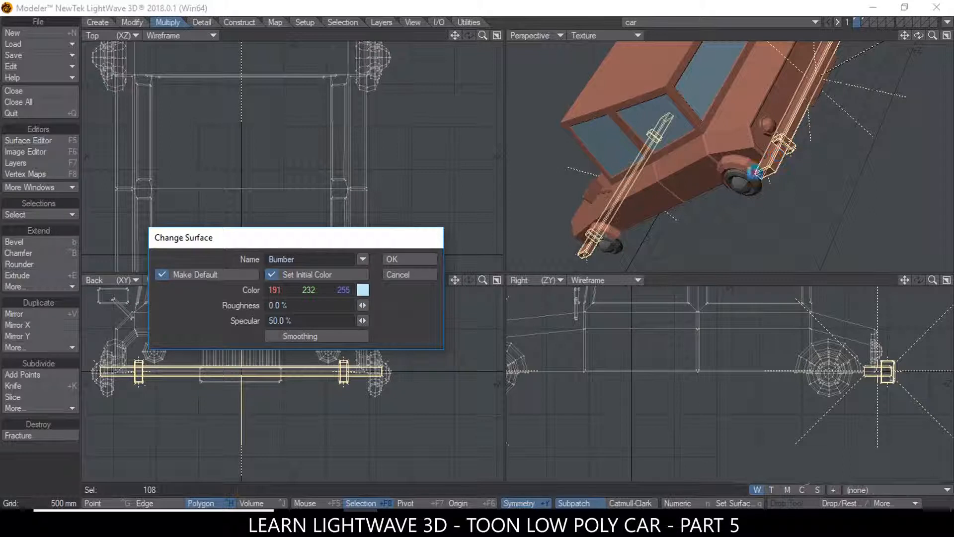
pyautogui.click(363, 290)
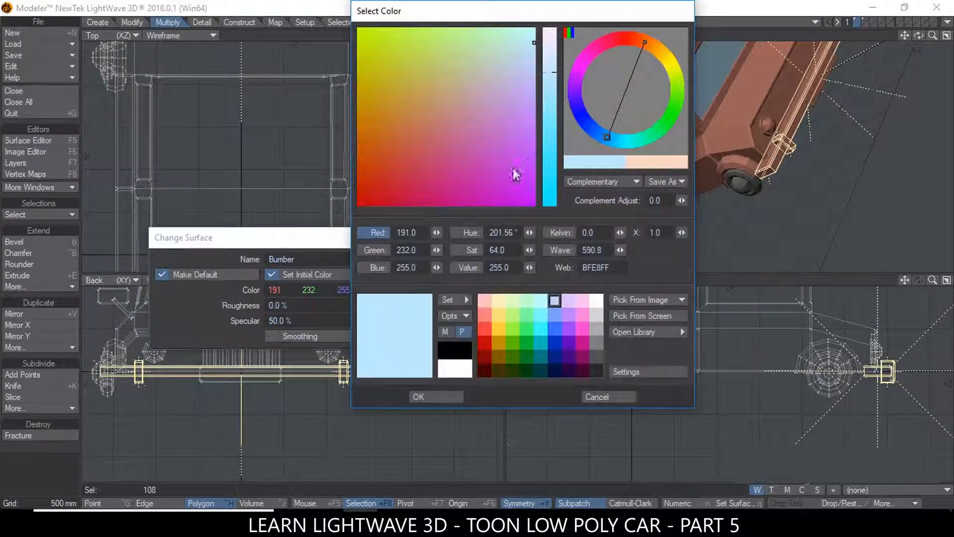
pyautogui.moveTo(507, 111)
pyautogui.mouseDown()
pyautogui.moveTo(502, 77)
pyautogui.moveTo(481, 90)
pyautogui.moveTo(503, 91)
pyautogui.moveTo(499, 108)
pyautogui.moveTo(481, 91)
pyautogui.mouseUp()
pyautogui.click(442, 388)
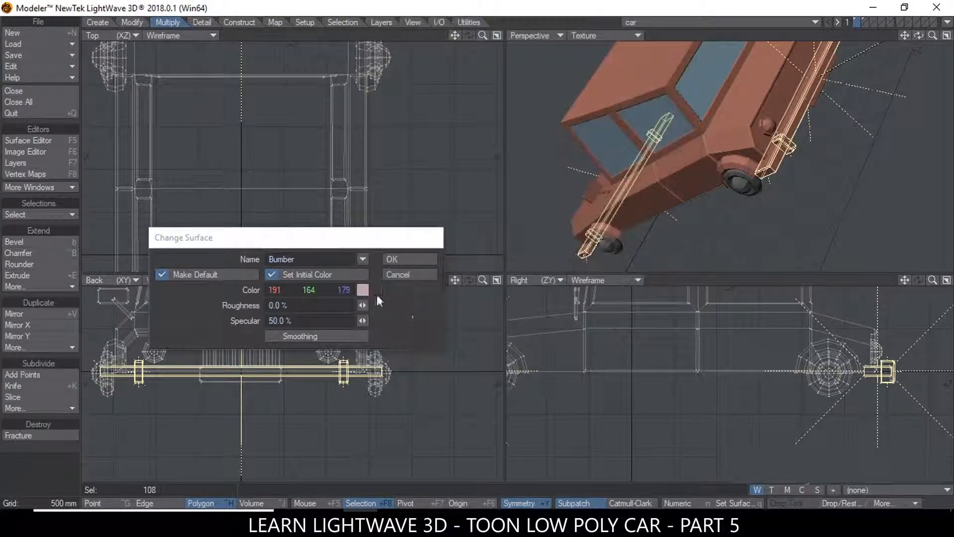
pyautogui.click(398, 258)
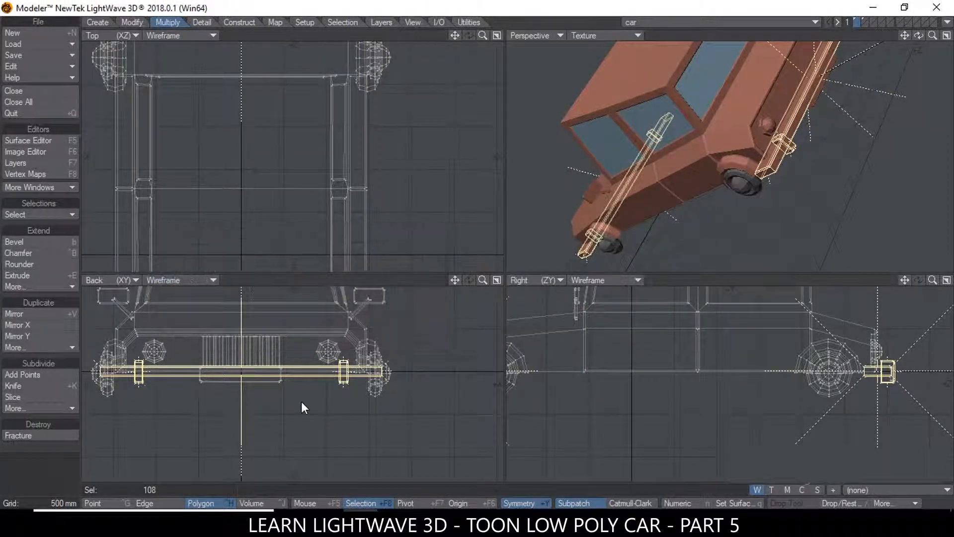
pyautogui.press('s')
pyautogui.click(137, 487)
# - Select the complete front and rear licence plates
pyautogui.keyDown('alt'); pyautogui.moveTo(720, 96); pyautogui.dragTo(724, 193); pyautogui.keyUp('alt')
pyautogui.scroll(-3, 778, 167)
pyautogui.keyDown('alt'); pyautogui.moveTo(778, 168); pyautogui.dragTo(709, 171); pyautogui.keyUp('alt')
pyautogui.scroll(1, 709, 172)
pyautogui.click(646, 151)
pyautogui.keyDown('alt'); pyautogui.moveTo(645, 150); pyautogui.dragTo(719, 92); pyautogui.keyUp('alt')
pyautogui.click(714, 87)
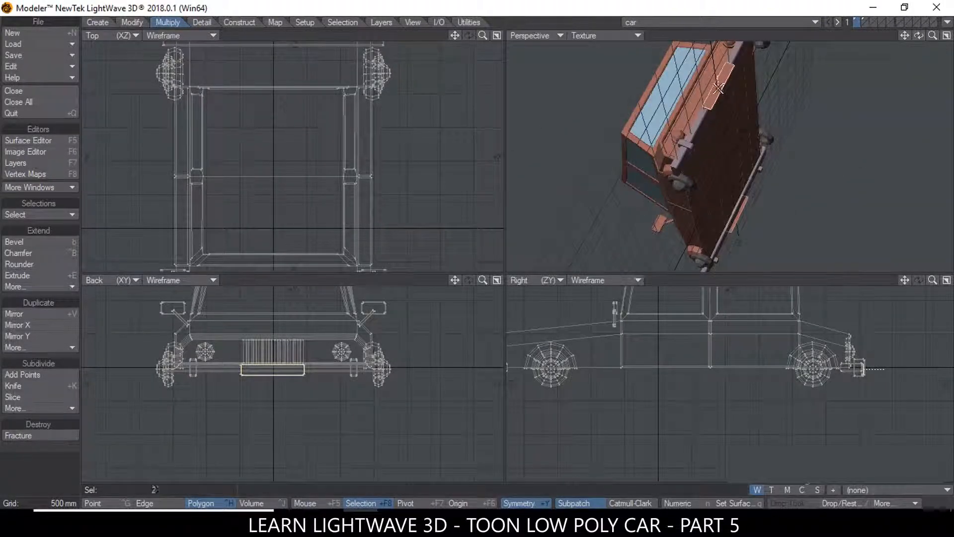
pyautogui.press(']')
# - Assign the licence plates a new surface Plates with the white colour 255, 255, 255 and clear the selection
pyautogui.write('q')
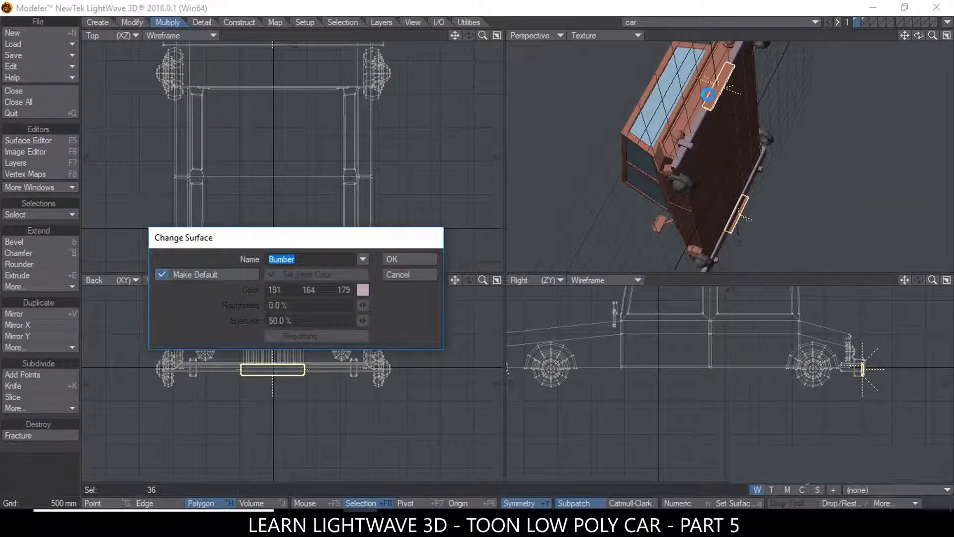
pyautogui.write('Plates')
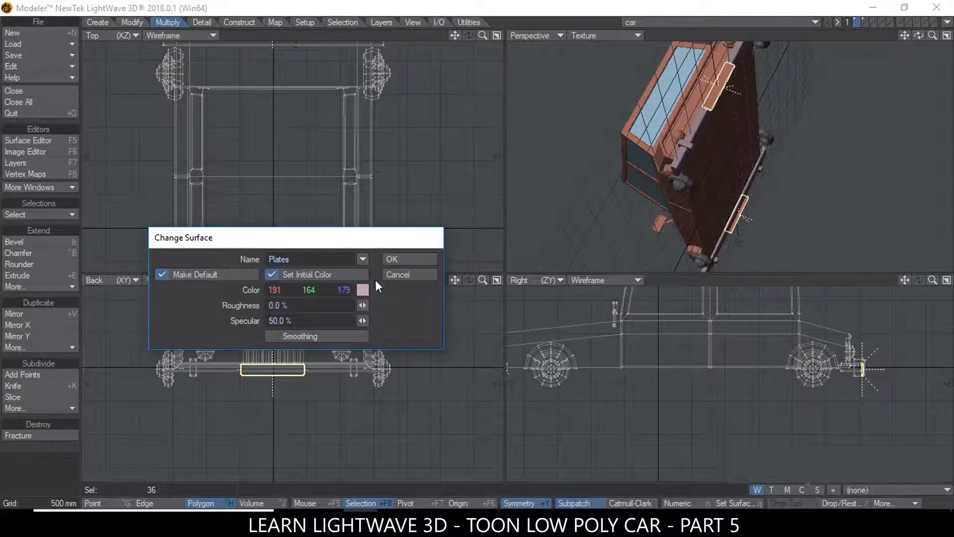
pyautogui.moveTo(362, 288); pyautogui.dragTo(407, 288)
pyautogui.click(390, 258)
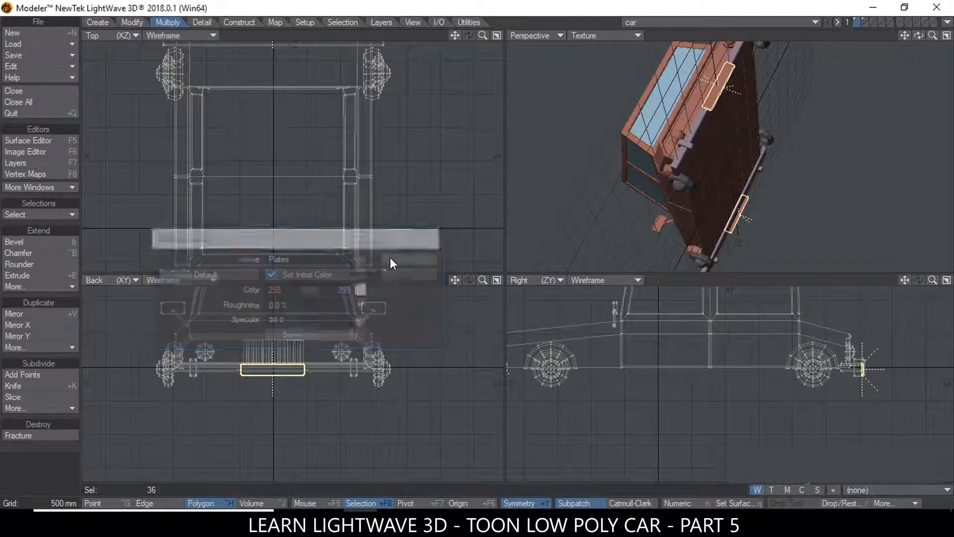
pyautogui.click(137, 489)
# - Draw a flat box about 40 mm high and 240 mm deep in the side view, near the front door's rear edge
pyautogui.keyDown('alt'); pyautogui.moveTo(599, 77); pyautogui.dragTo(671, 201); pyautogui.keyUp('alt')
pyautogui.keyDown('alt'); pyautogui.moveTo(758, 170); pyautogui.dragTo(936, 76); pyautogui.keyUp('alt')
pyautogui.click(947, 36)
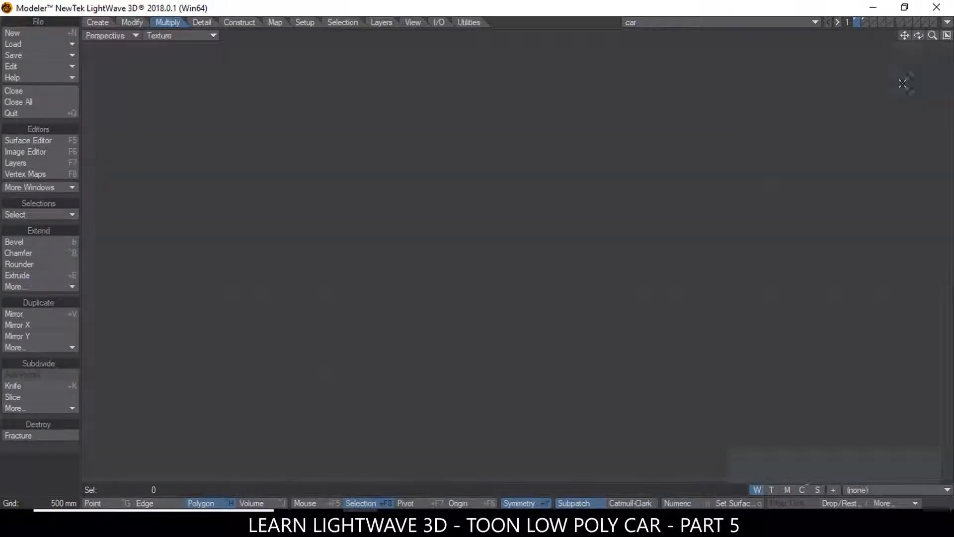
pyautogui.keyDown('ctrl'); pyautogui.keyDown('alt'); pyautogui.moveTo(486, 294); pyautogui.dragTo(550, 245); pyautogui.keyUp('alt'); pyautogui.keyUp('ctrl')
pyautogui.keyDown('alt'); pyautogui.moveTo(561, 293); pyautogui.dragTo(520, 282); pyautogui.keyUp('alt')
pyautogui.click(947, 35)
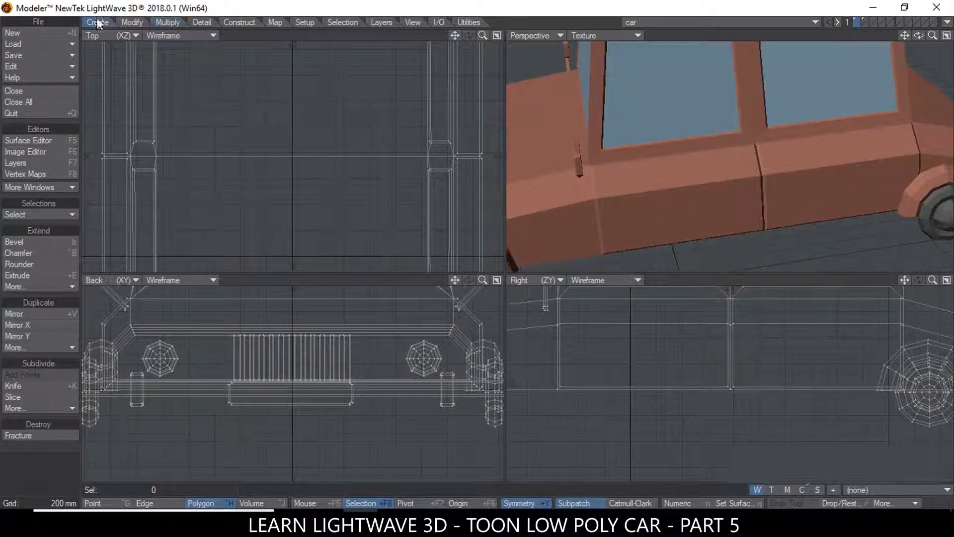
pyautogui.click(97, 21)
pyautogui.click(20, 241)
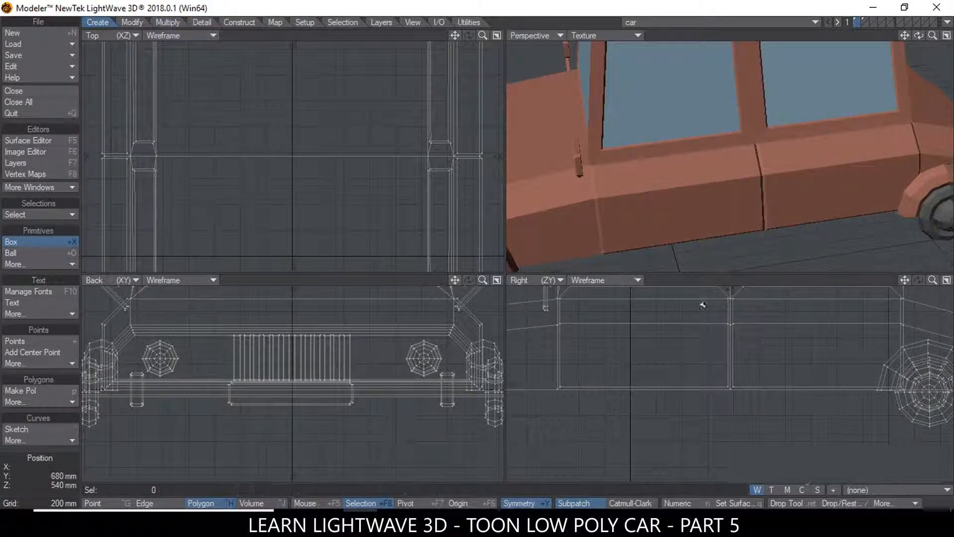
pyautogui.scroll(2, 744, 312)
pyautogui.moveTo(685, 310); pyautogui.dragTo(734, 318)
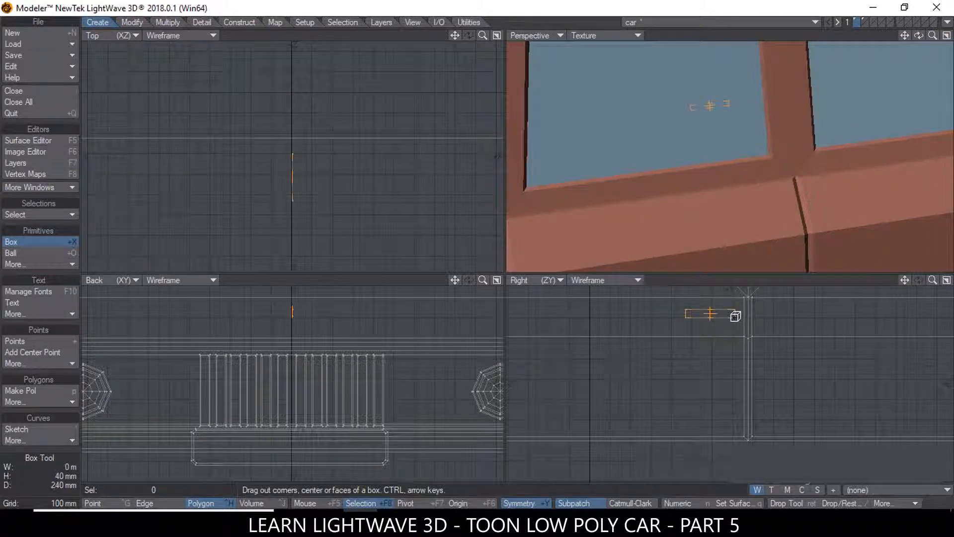
# - Move the handle box out to the side of the front door, adjust its width and shorten its depth to 180 mm
pyautogui.scroll(-5, 329, 320)
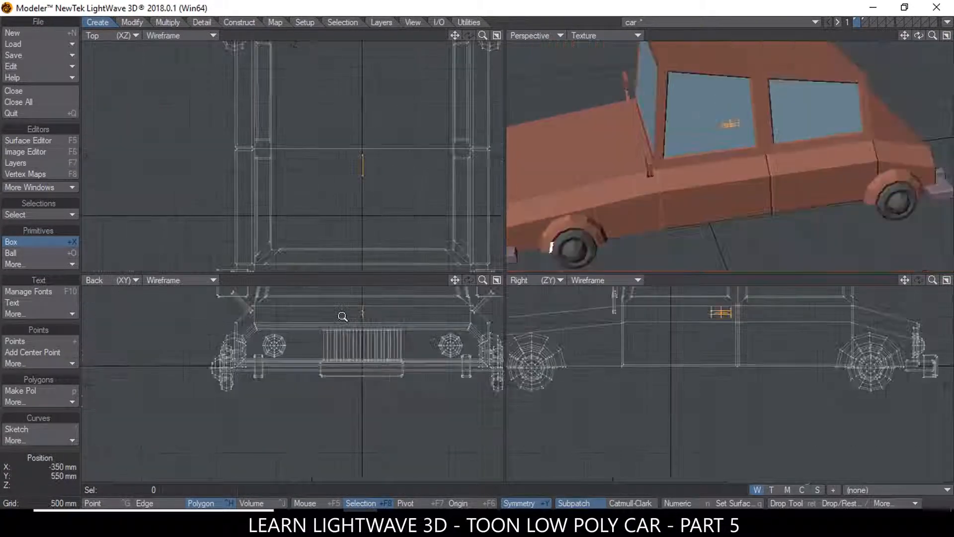
pyautogui.moveTo(455, 281); pyautogui.dragTo(358, 282)
pyautogui.moveTo(397, 306); pyautogui.dragTo(395, 308)
pyautogui.moveTo(269, 316); pyautogui.dragTo(373, 315)
pyautogui.scroll(5, 373, 316)
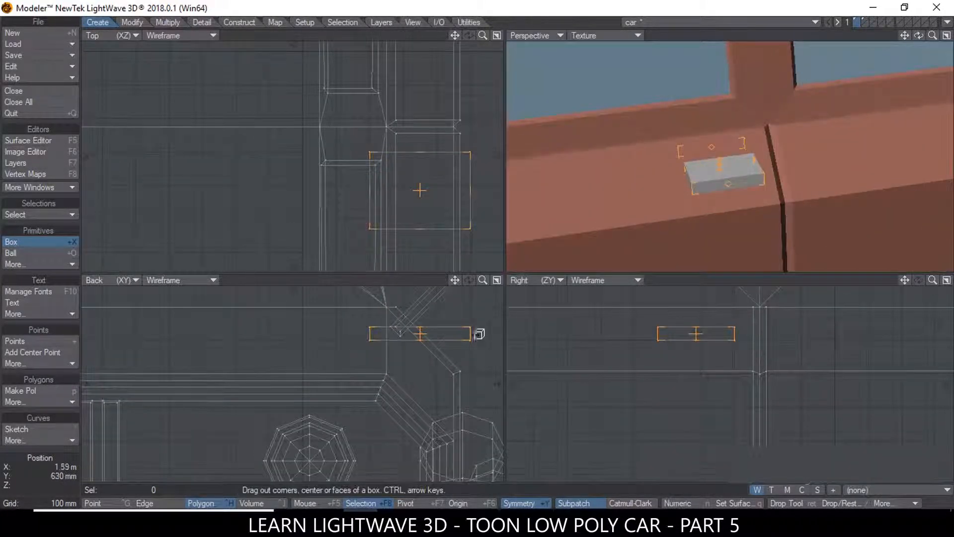
pyautogui.moveTo(430, 335); pyautogui.dragTo(431, 333)
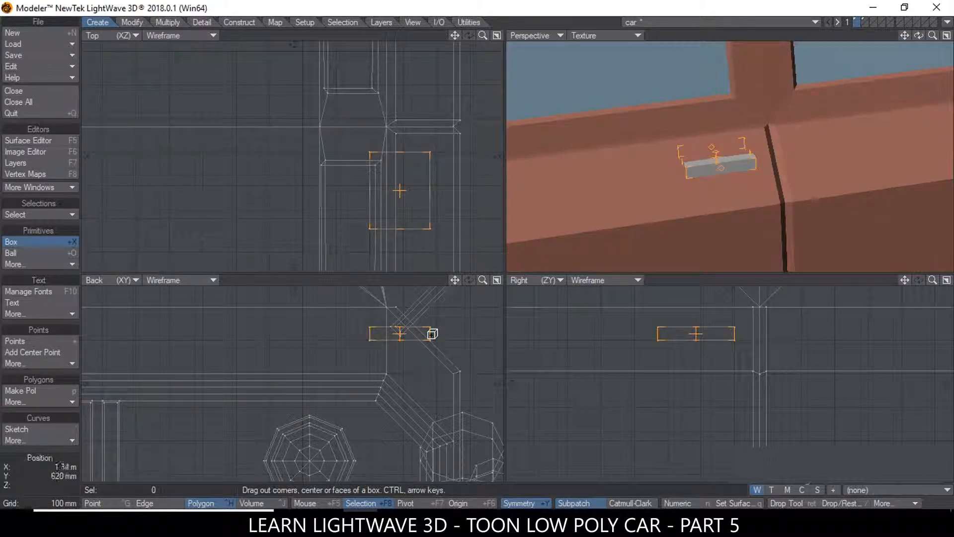
pyautogui.moveTo(661, 334); pyautogui.dragTo(676, 335)
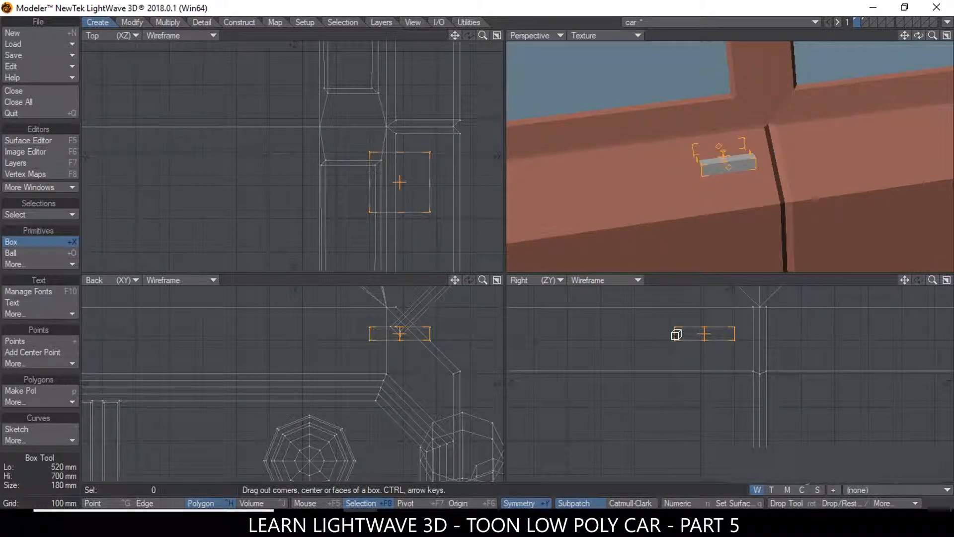
pyautogui.press('space')
# - Bevel the handle's outer face with a 10 mm shift and 10 mm inset, and clear the selection
pyautogui.click(725, 169)
pyautogui.press('b')
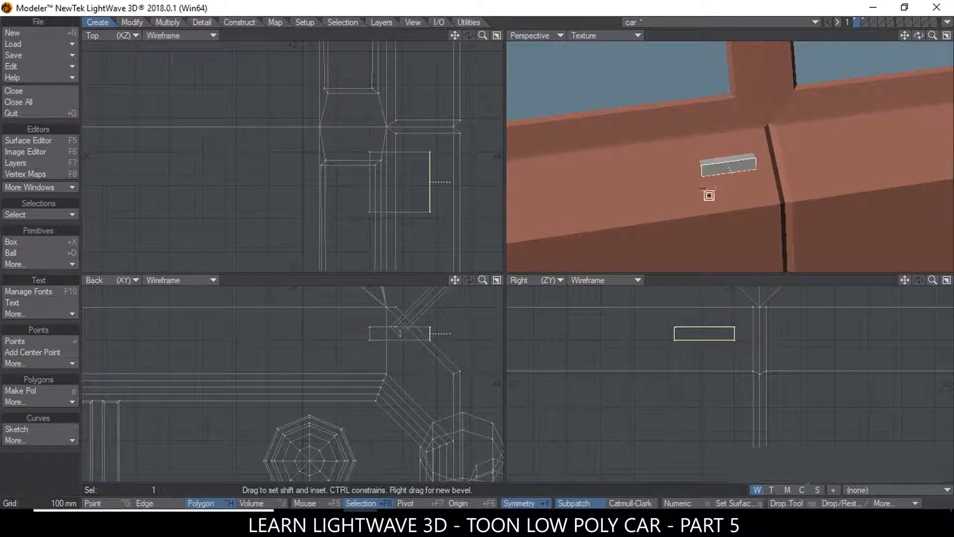
pyautogui.press('n')
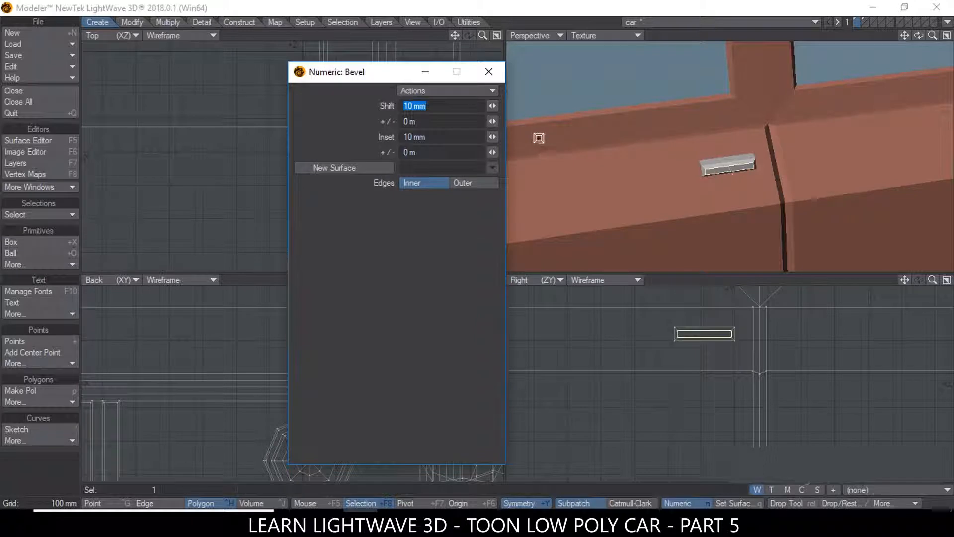
pyautogui.press('space')
pyautogui.click(490, 72)
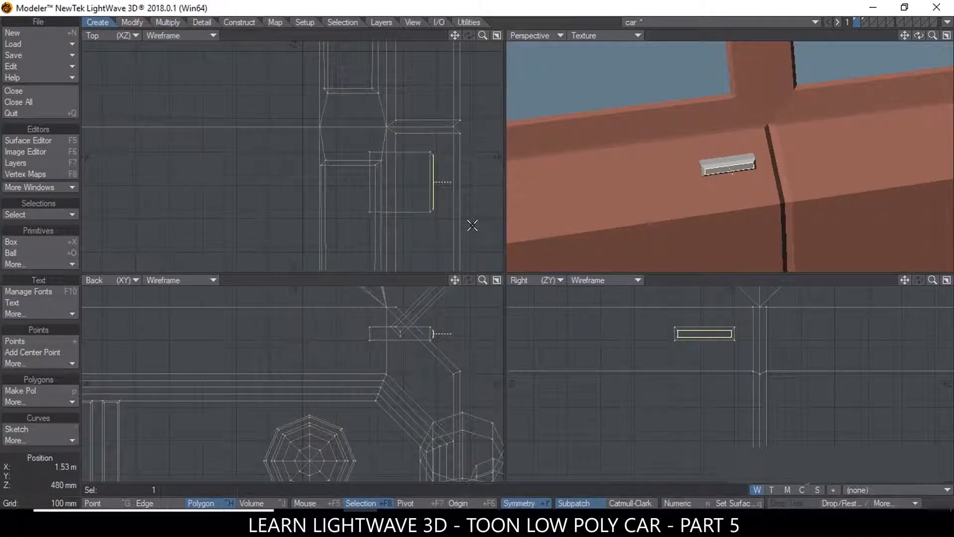
pyautogui.click(147, 491)
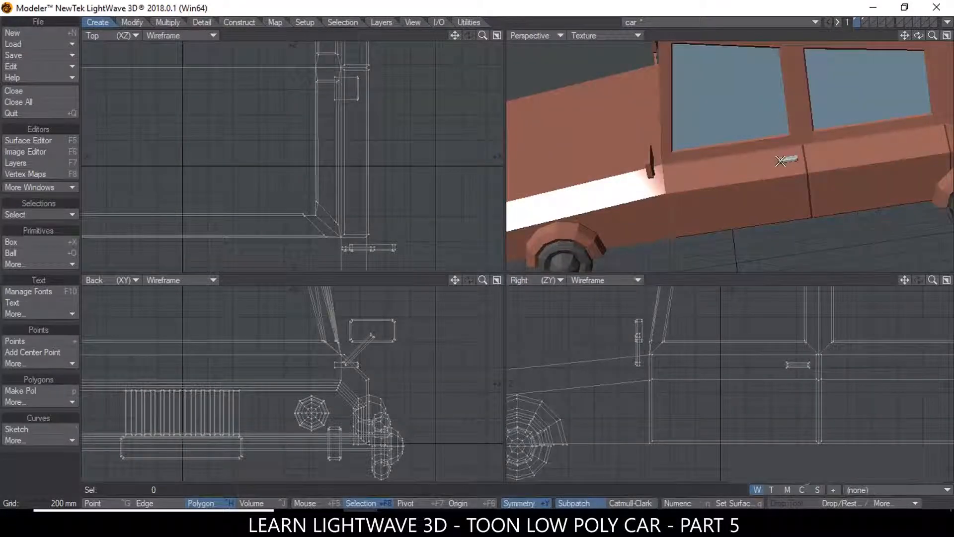
# - Duplicate the door handle straight back to the rear door's rear edge and select both handles
pyautogui.press(']')
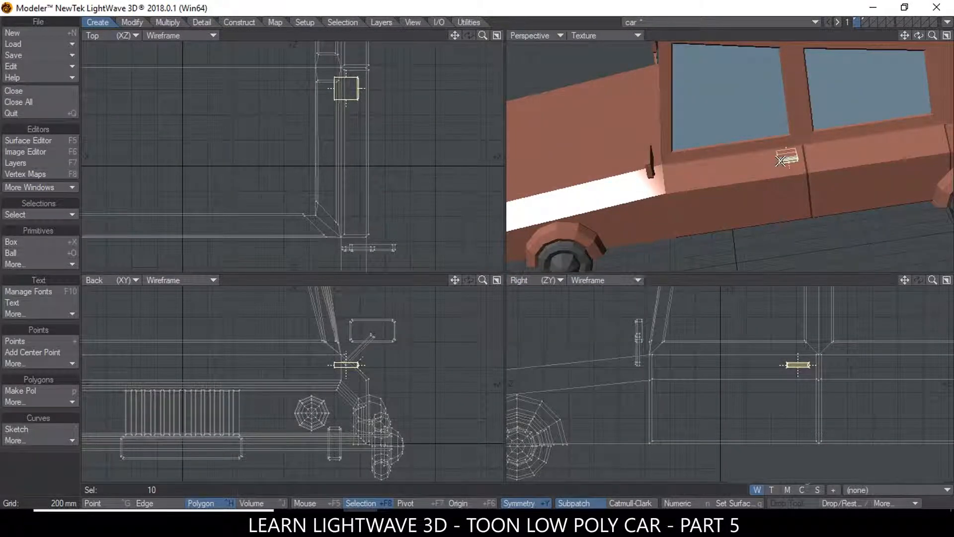
pyautogui.press('t')
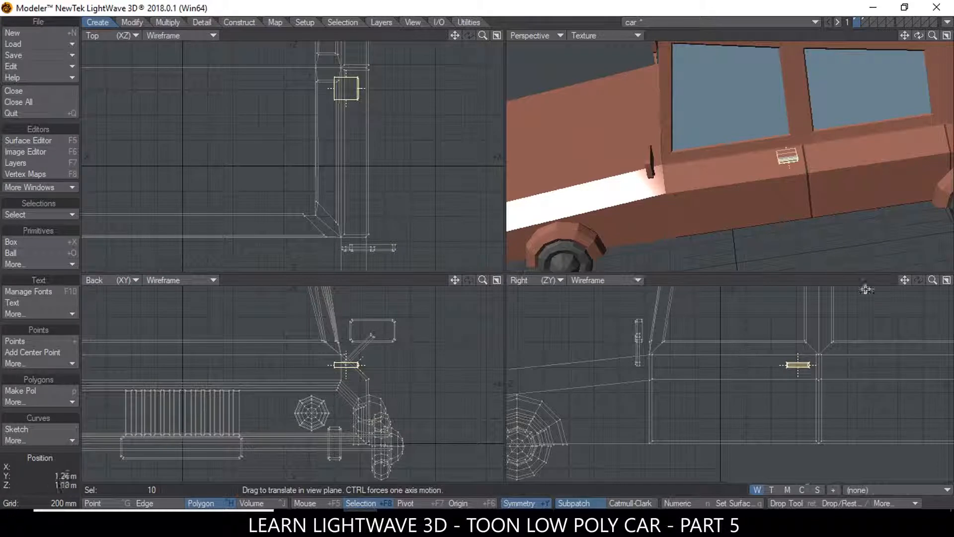
pyautogui.moveTo(904, 280); pyautogui.dragTo(818, 285)
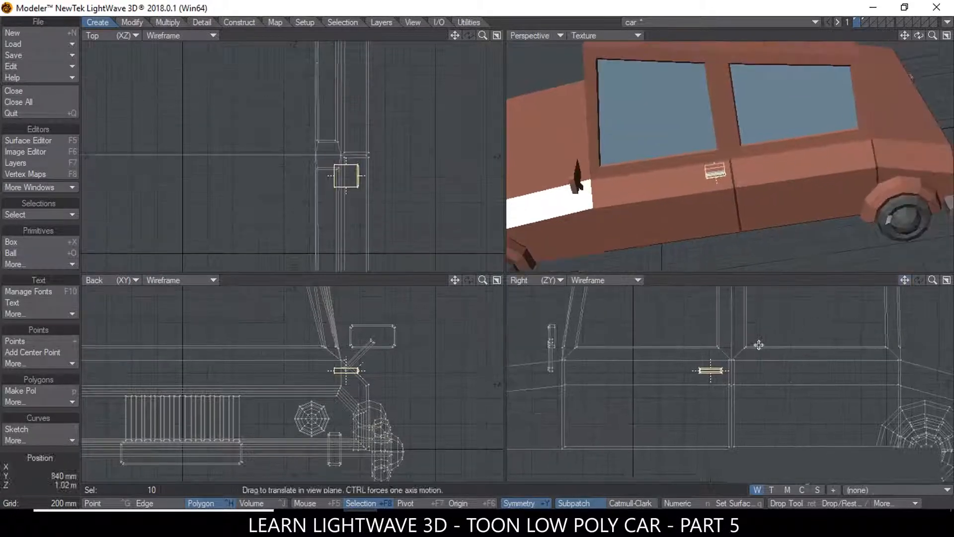
pyautogui.keyDown('ctrl'); pyautogui.moveTo(707, 373); pyautogui.dragTo(872, 373); pyautogui.keyUp('ctrl')
pyautogui.press('space')
pyautogui.click(710, 369)
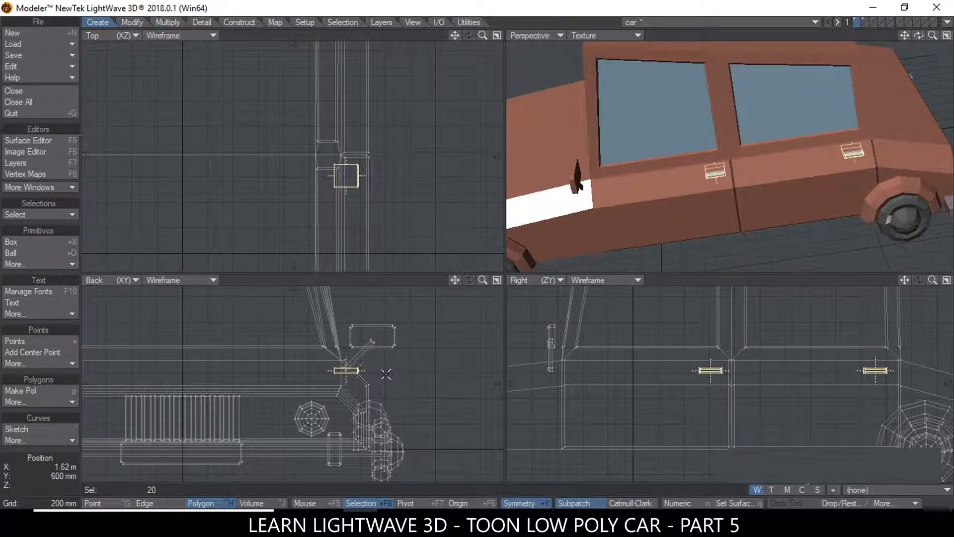
# - Mirror both door handles across the X axis with the centre at 0 m, and clear the selection
pyautogui.press('a')
pyautogui.hotkey('shift', 'v')
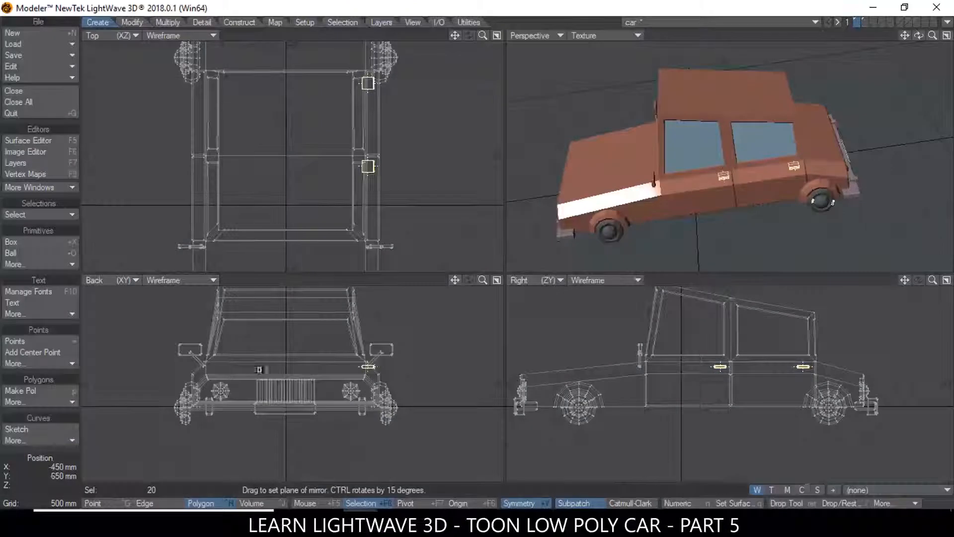
pyautogui.press('n')
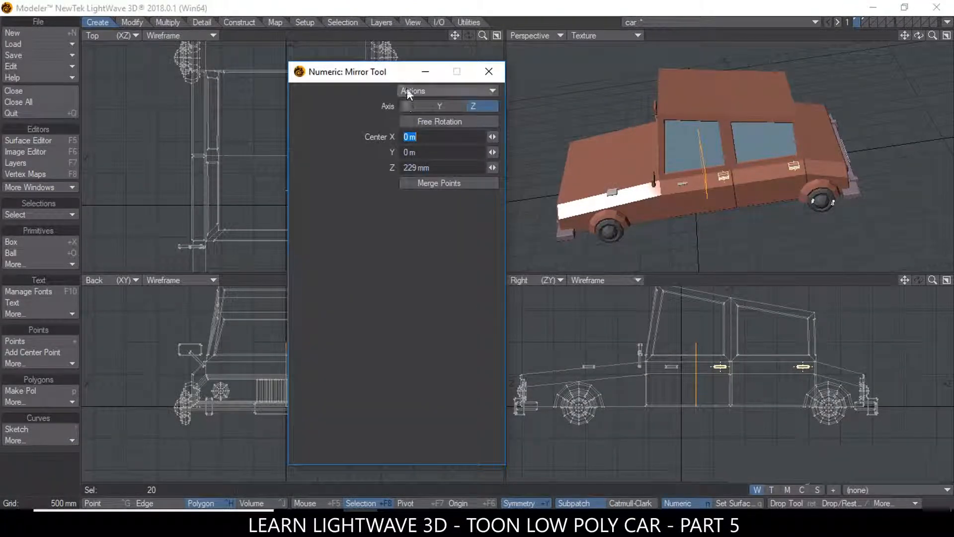
pyautogui.click(409, 105)
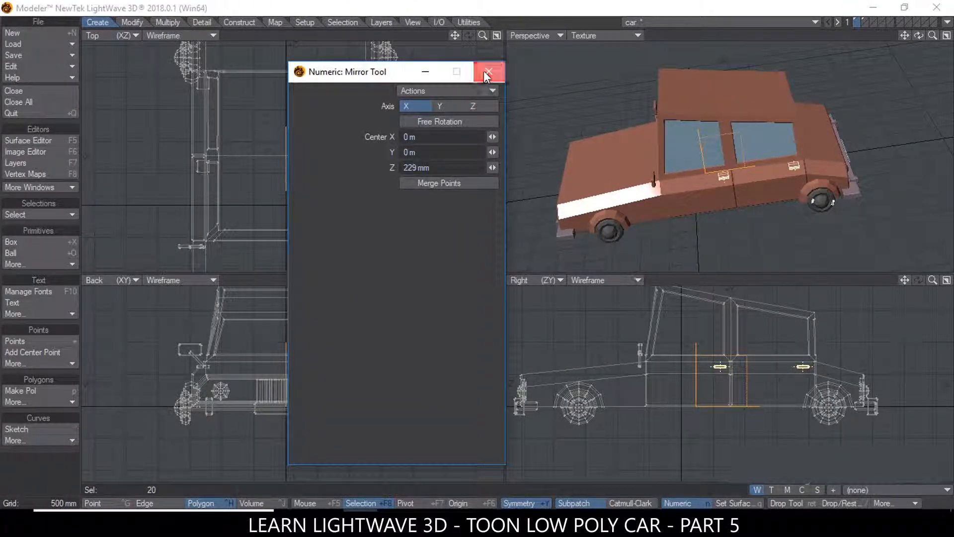
pyautogui.click(489, 71)
pyautogui.press('space')
pyautogui.click(151, 492)
# - Check the car with its new door handles in an enlarged perspective view and save the object
pyautogui.keyDown('alt'); pyautogui.moveTo(633, 182); pyautogui.dragTo(763, 130); pyautogui.keyUp('alt')
pyautogui.click(946, 37)
pyautogui.keyDown('alt'); pyautogui.moveTo(614, 196); pyautogui.dragTo(617, 271); pyautogui.keyUp('alt')
pyautogui.keyDown('ctrl'); pyautogui.keyDown('alt'); pyautogui.moveTo(671, 221); pyautogui.dragTo(615, 223); pyautogui.keyUp('alt'); pyautogui.keyUp('ctrl')
pyautogui.keyDown('alt'); pyautogui.moveTo(462, 241); pyautogui.dragTo(653, 226); pyautogui.keyUp('alt')
pyautogui.keyDown('ctrl'); pyautogui.keyDown('alt'); pyautogui.moveTo(653, 225); pyautogui.dragTo(618, 264); pyautogui.keyUp('alt'); pyautogui.keyUp('ctrl')
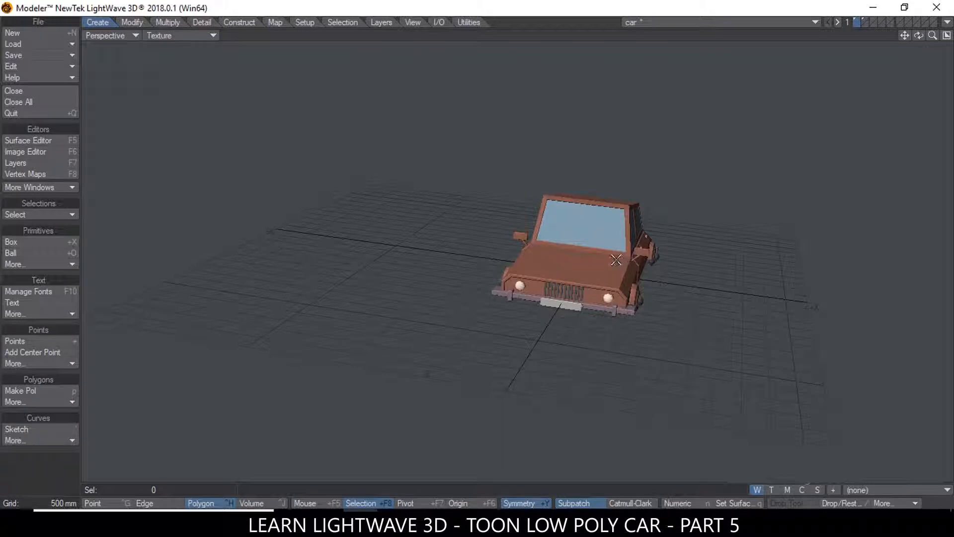
pyautogui.press('s')
# - Select both rear light bulbs and assign them a new red surface named Rear_Lights with colour 255, 0, 0
pyautogui.keyDown('ctrl'); pyautogui.keyDown('alt'); pyautogui.moveTo(573, 241); pyautogui.dragTo(398, 266); pyautogui.keyUp('alt'); pyautogui.keyUp('ctrl')
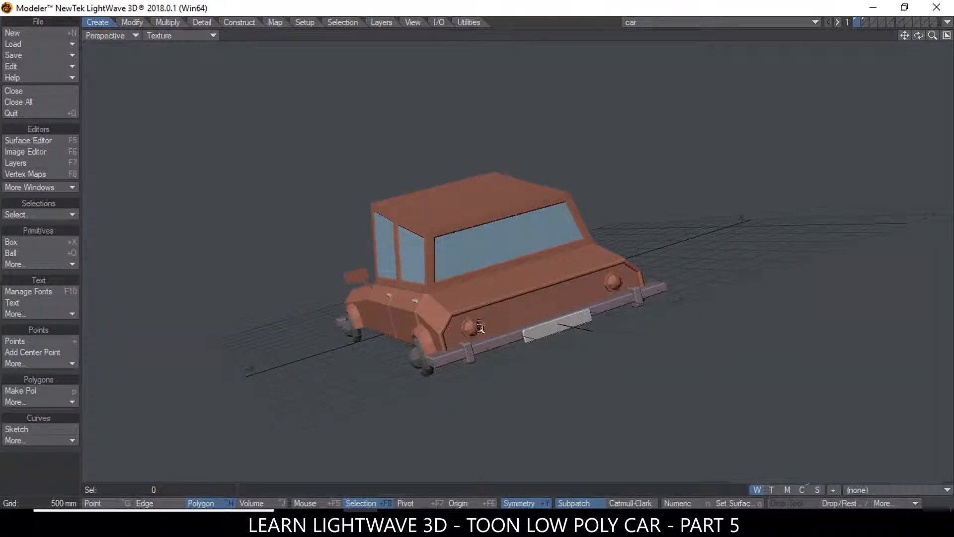
pyautogui.scroll(5, 480, 328)
pyautogui.click(475, 325)
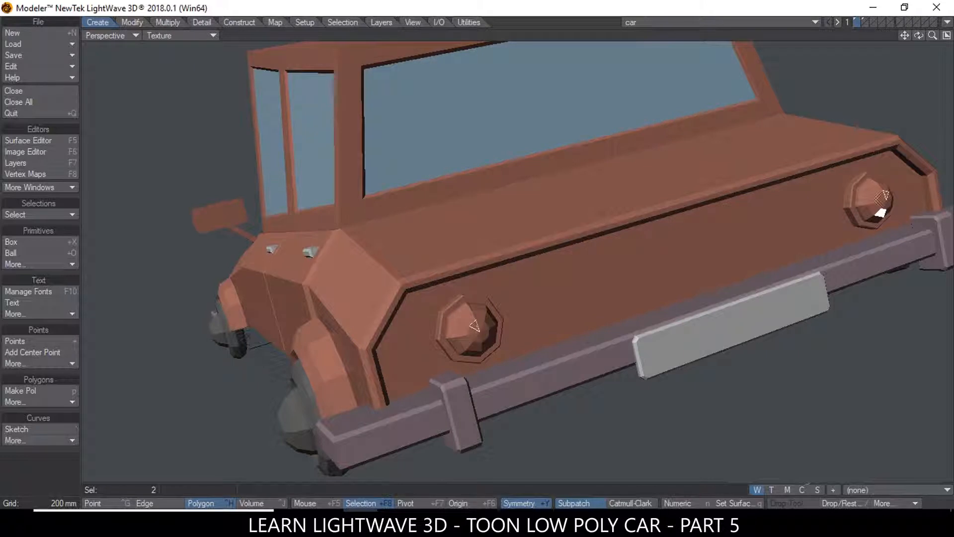
pyautogui.press(']')
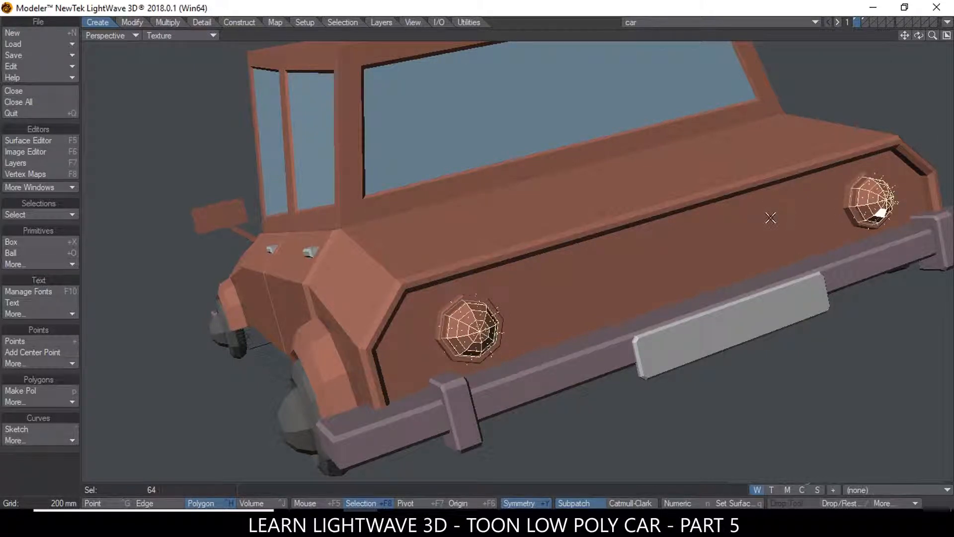
pyautogui.press('q')
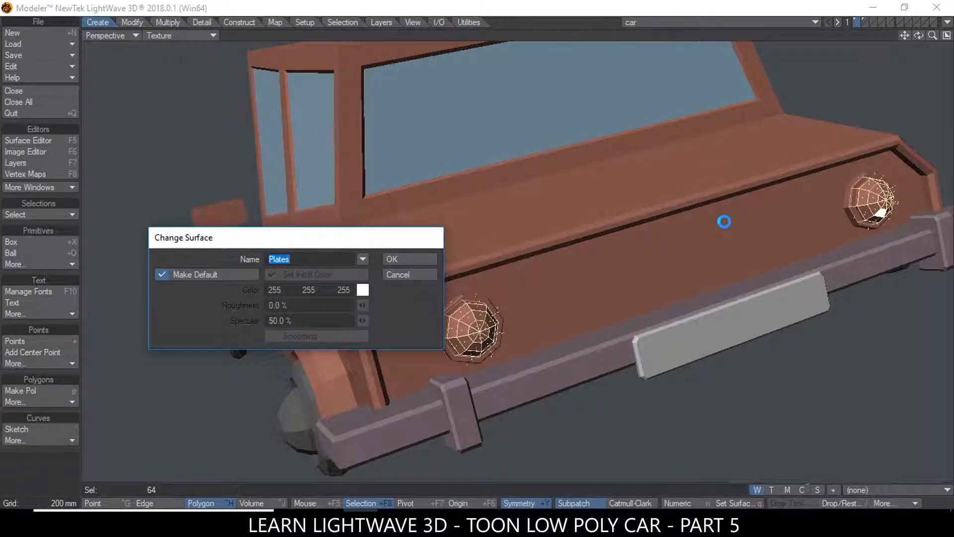
pyautogui.write('Rear_Lig')
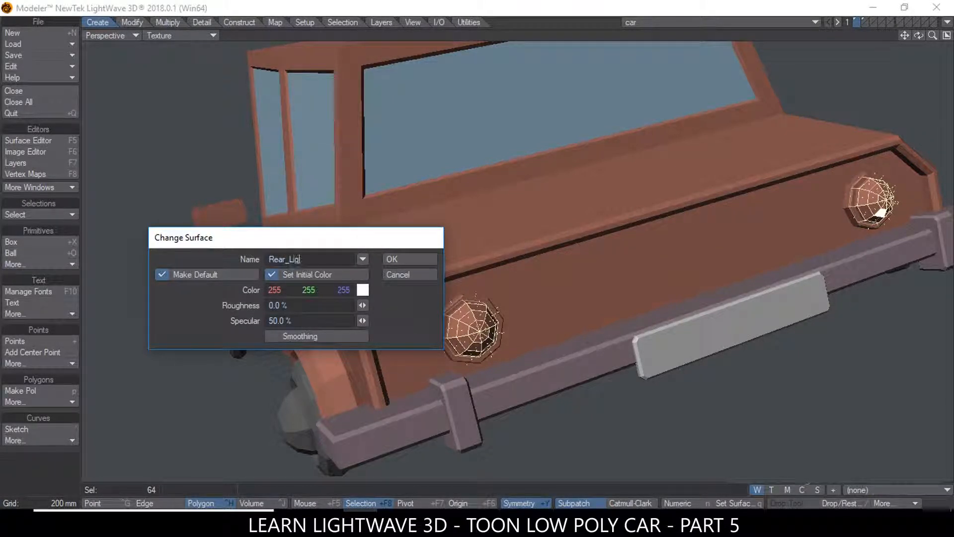
pyautogui.click(362, 289)
pyautogui.moveTo(424, 140); pyautogui.dragTo(356, 207)
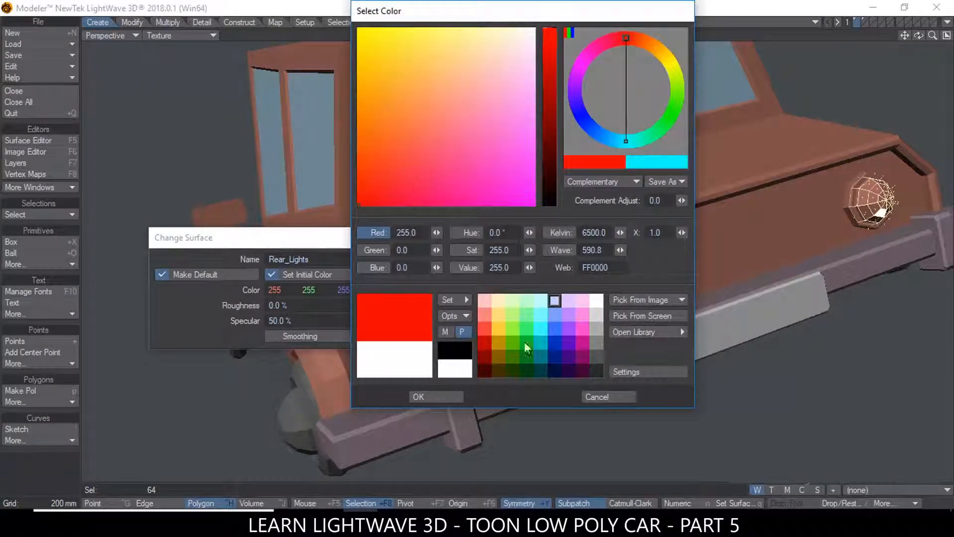
pyautogui.click(449, 399)
pyautogui.click(419, 258)
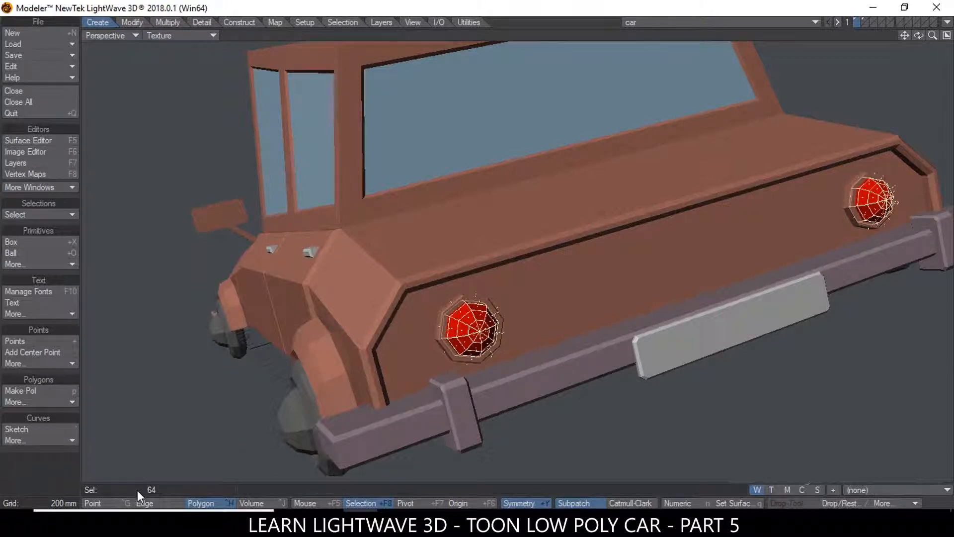
# - Change the material of the Rear_Lights surface to Standard
pyautogui.click(40, 140)
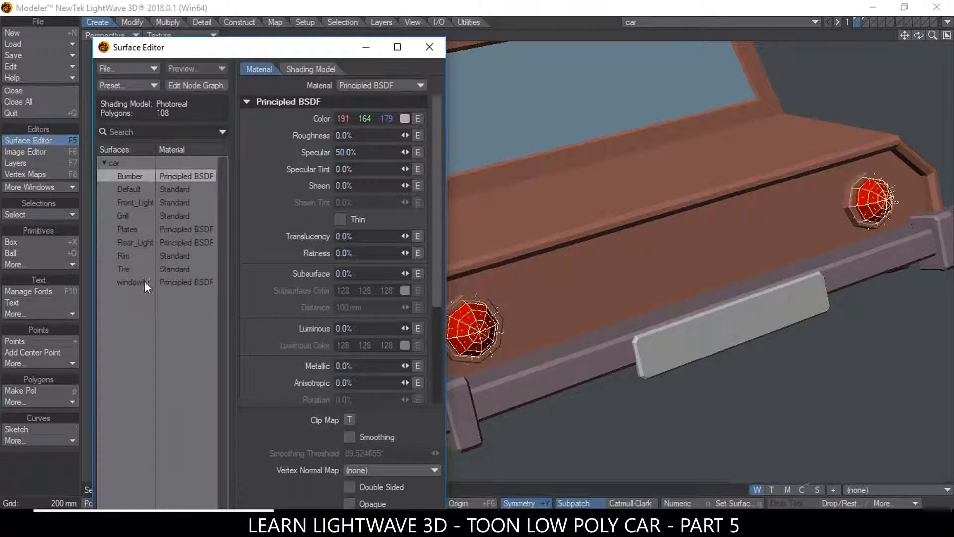
pyautogui.click(136, 244)
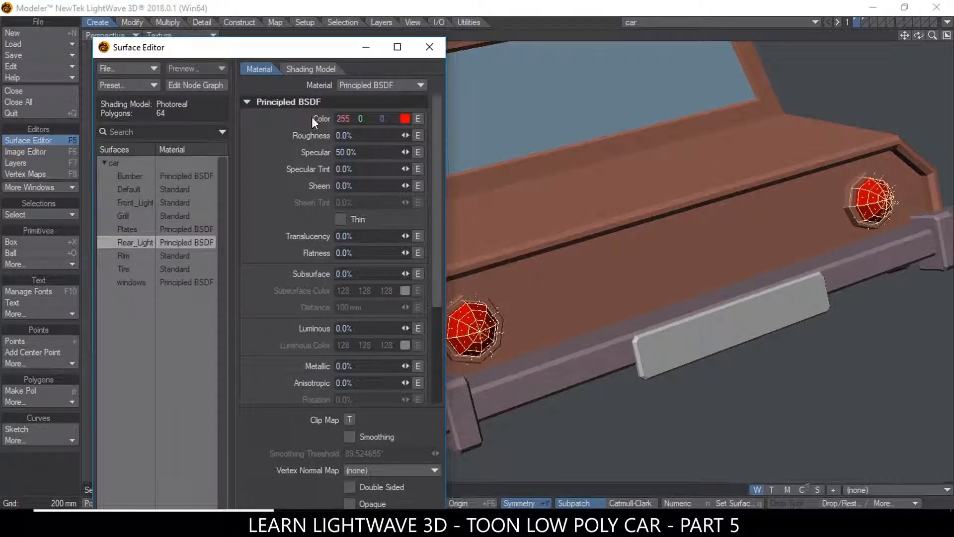
pyautogui.click(360, 88)
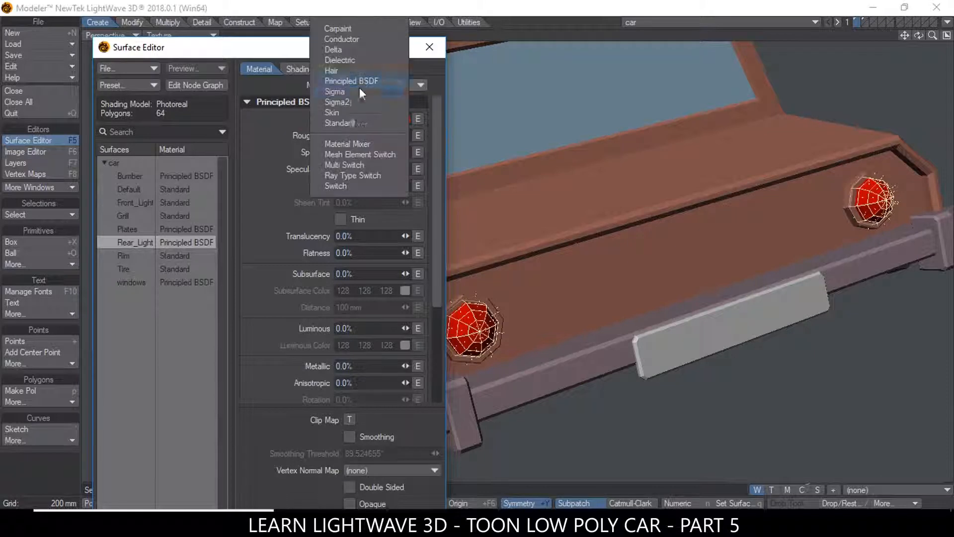
pyautogui.click(360, 122)
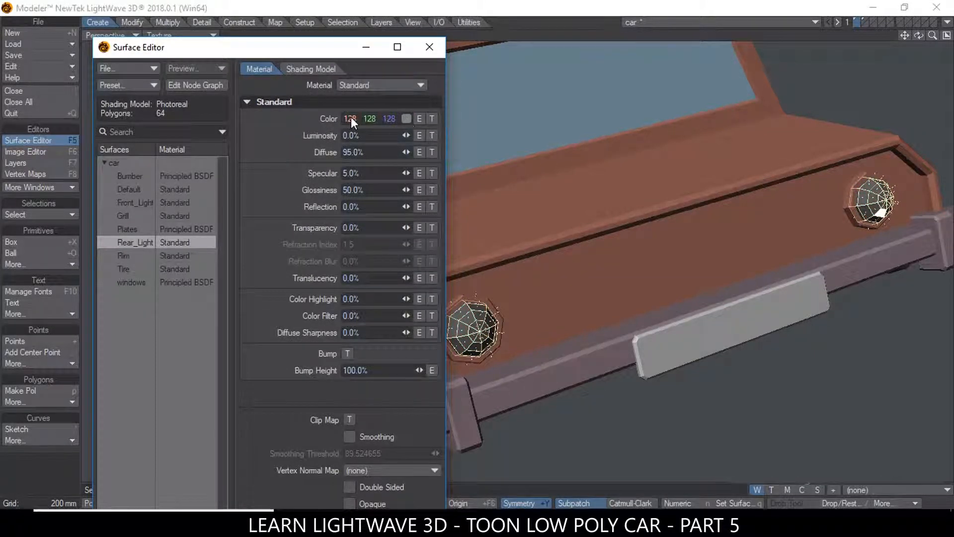
# - Set the Rear_Lights colour to 255, 13, 11 and its luminosity to 90%, and clear the polygon selection
pyautogui.moveTo(351, 117); pyautogui.dragTo(378, 117)
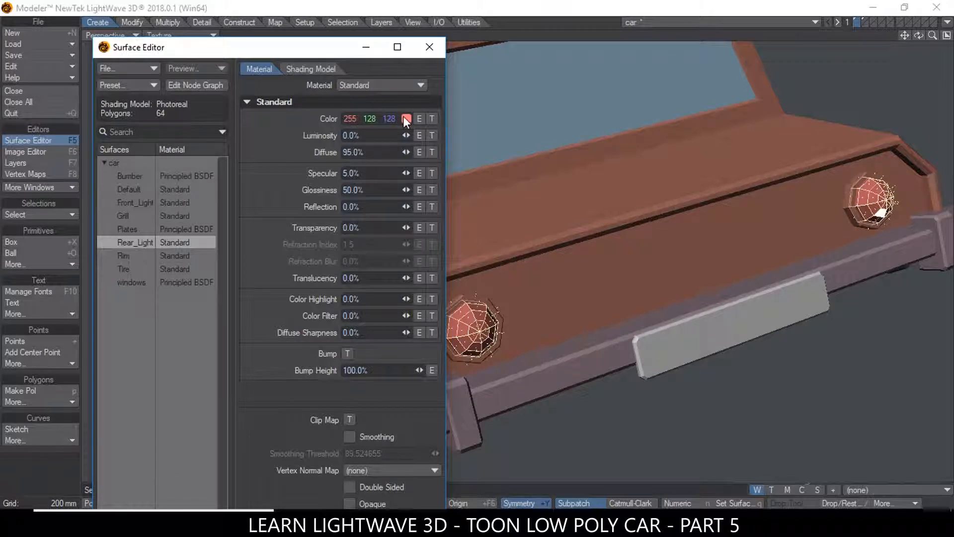
pyautogui.click(406, 118)
pyautogui.moveTo(369, 189); pyautogui.dragTo(365, 196)
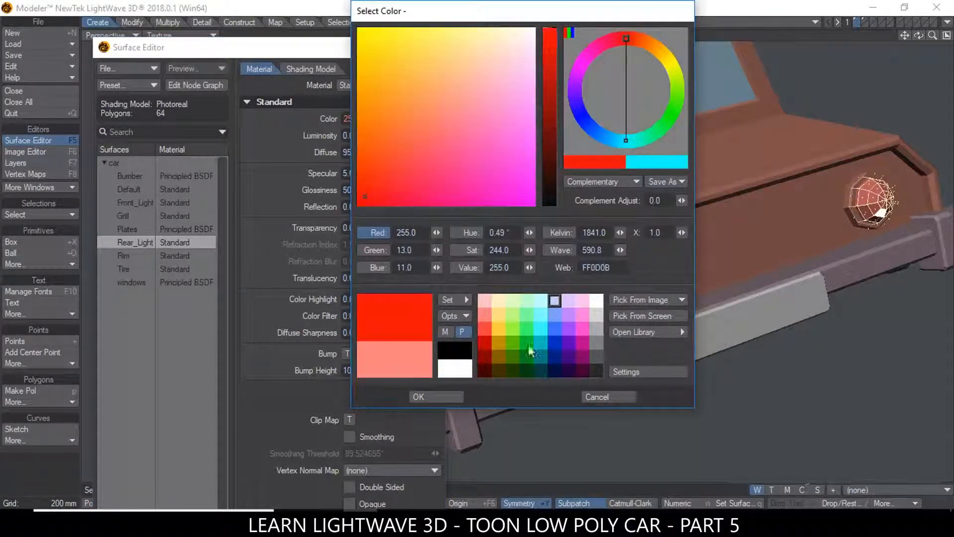
pyautogui.click(449, 397)
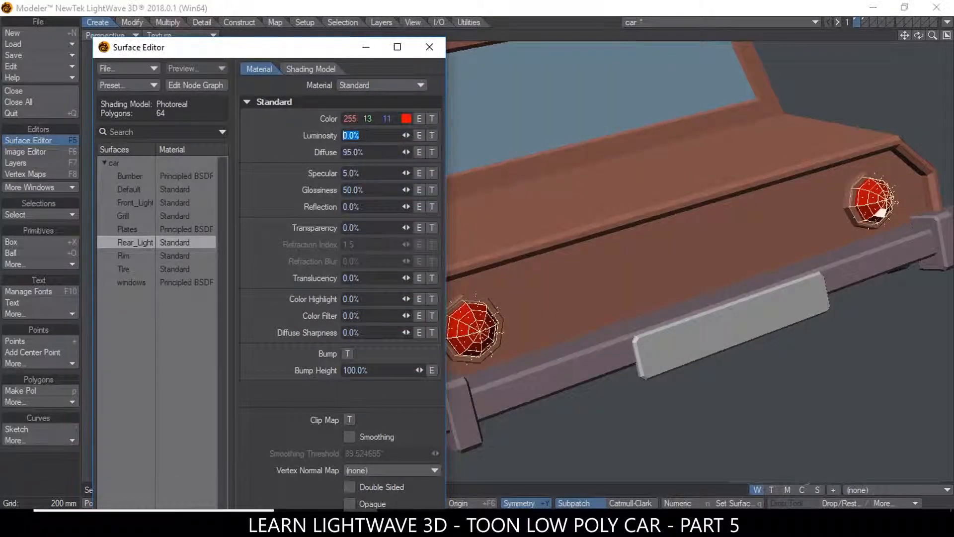
pyautogui.write('90')
pyautogui.press('Tab')
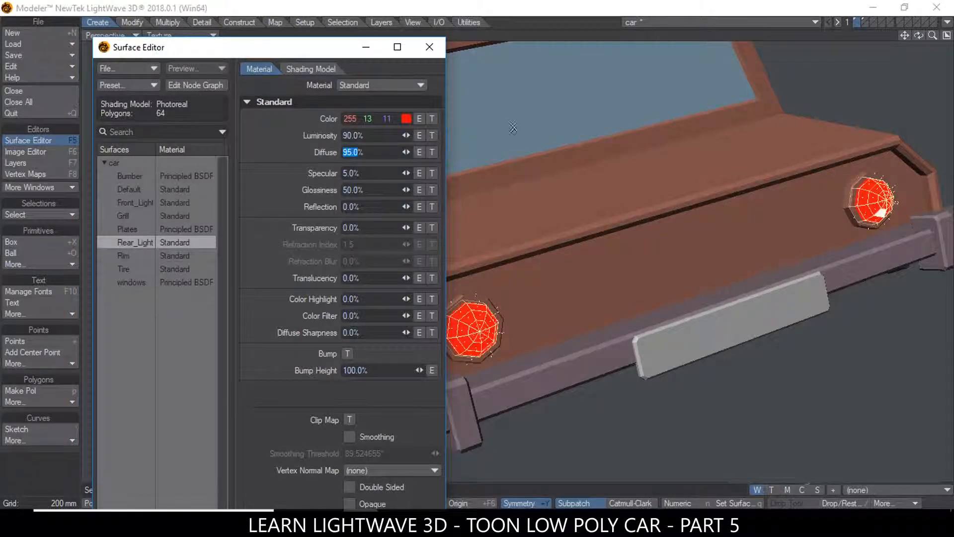
pyautogui.click(428, 48)
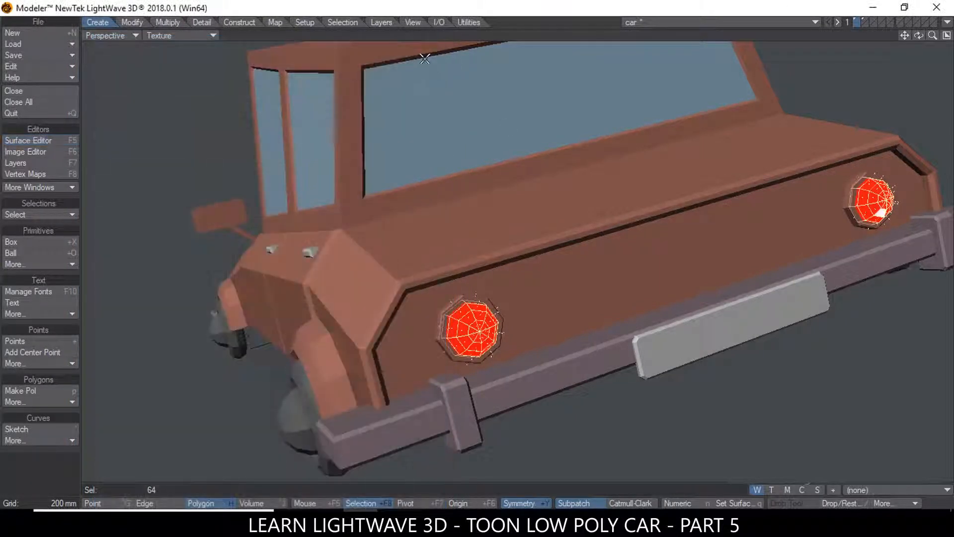
pyautogui.press('/')
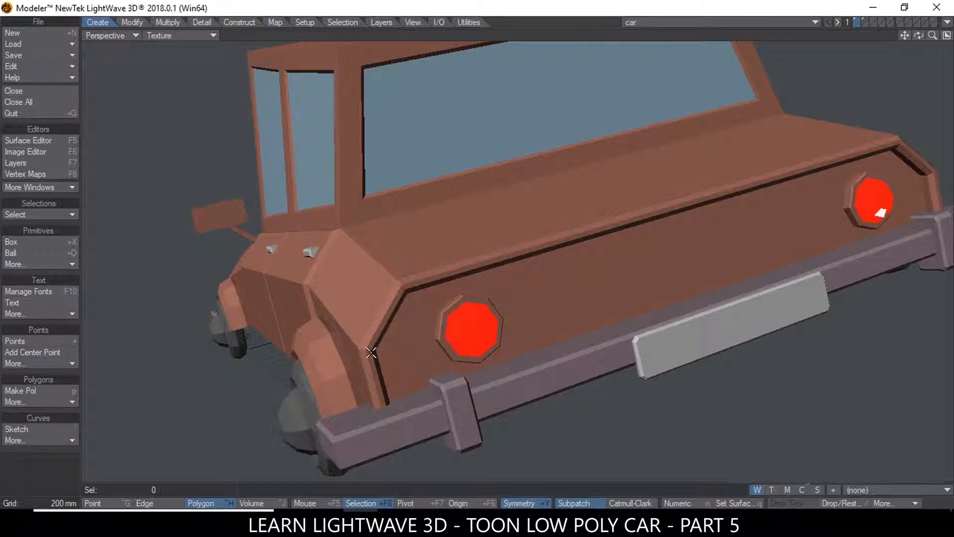
# - Set the luminosity of the Rear_Lights surface to 50%
pyautogui.moveTo(553, 297); pyautogui.dragTo(549, 269)
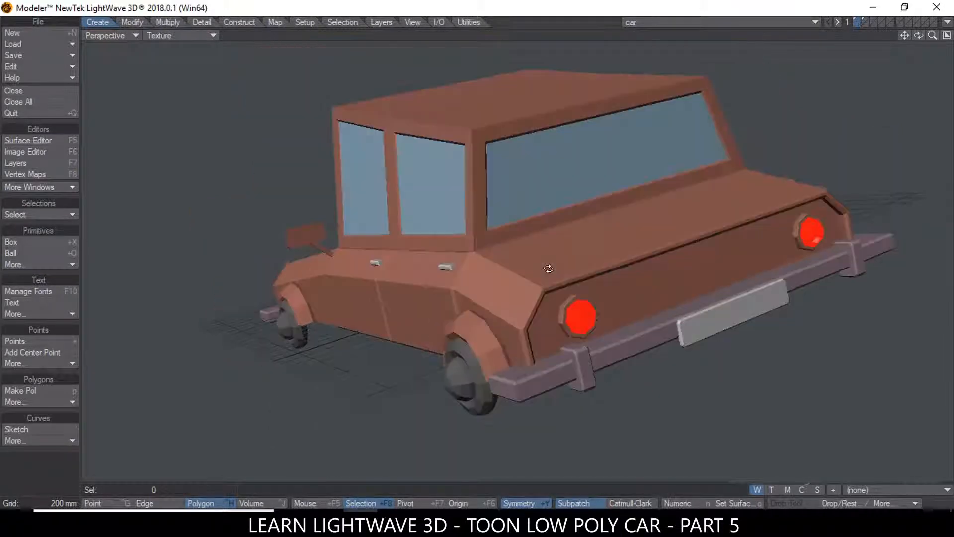
pyautogui.keyDown('alt'); pyautogui.moveTo(222, 233); pyautogui.dragTo(343, 291); pyautogui.keyUp('alt')
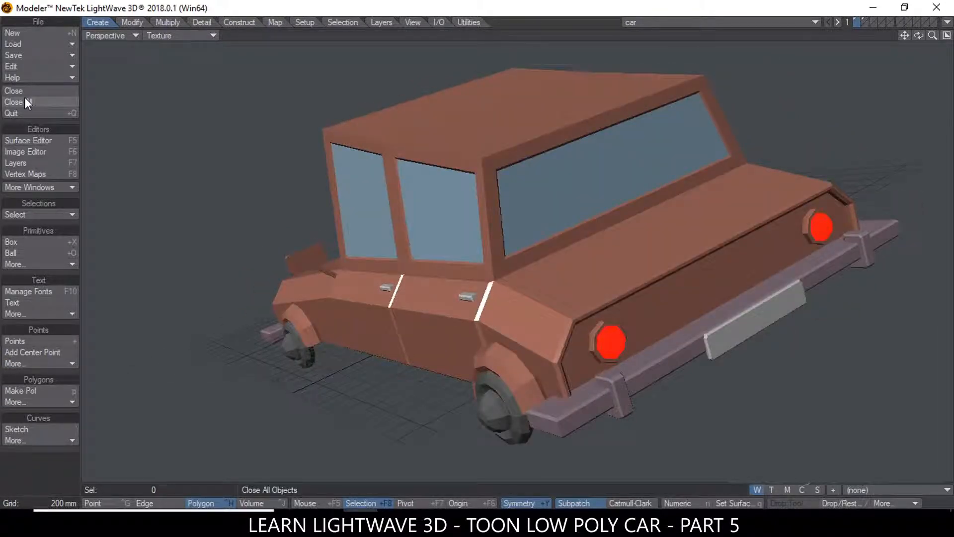
pyautogui.press('F5')
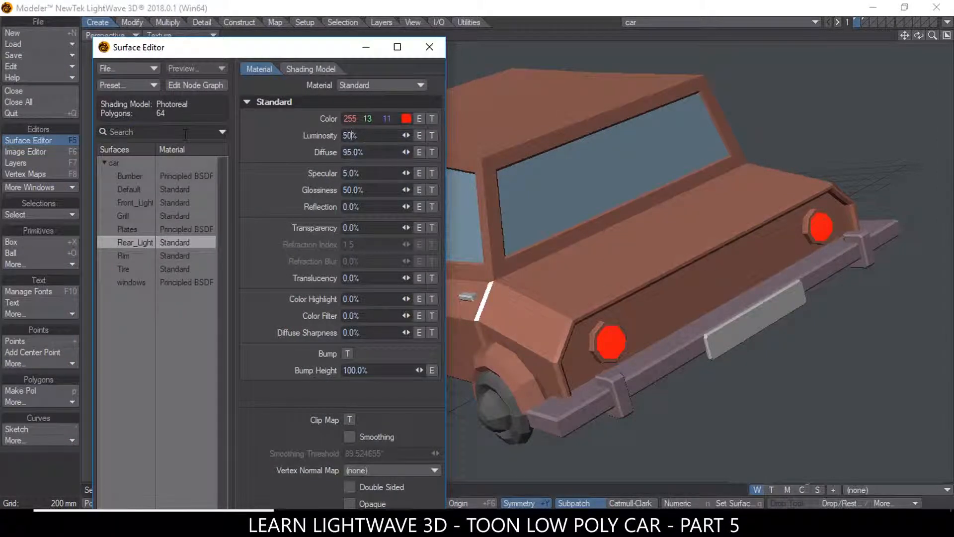
pyautogui.press('Tab')
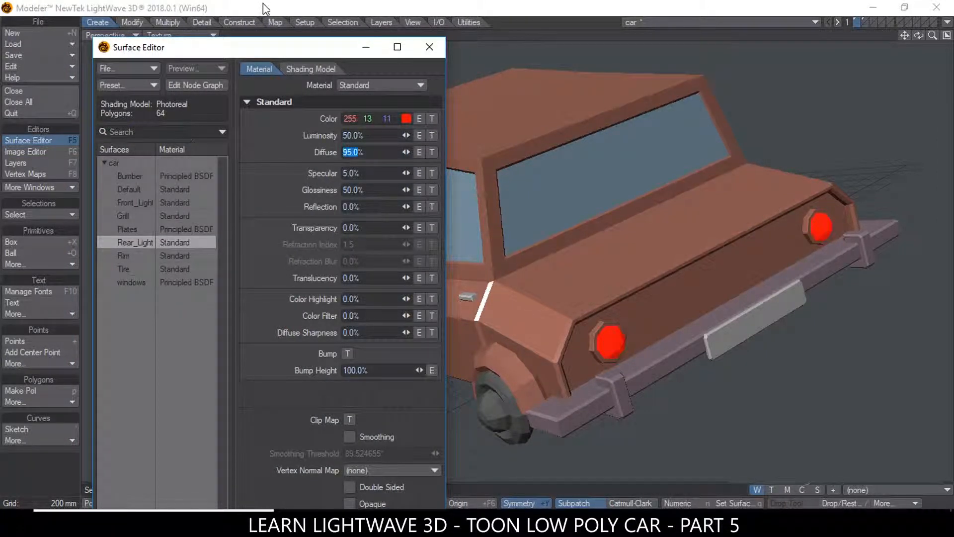
pyautogui.press('F5')
# - Select the complete rims around both rear lights and both headlights
pyautogui.click(597, 336)
pyautogui.press(']')
pyautogui.keyDown('alt'); pyautogui.moveTo(437, 276); pyautogui.dragTo(744, 251); pyautogui.keyUp('alt')
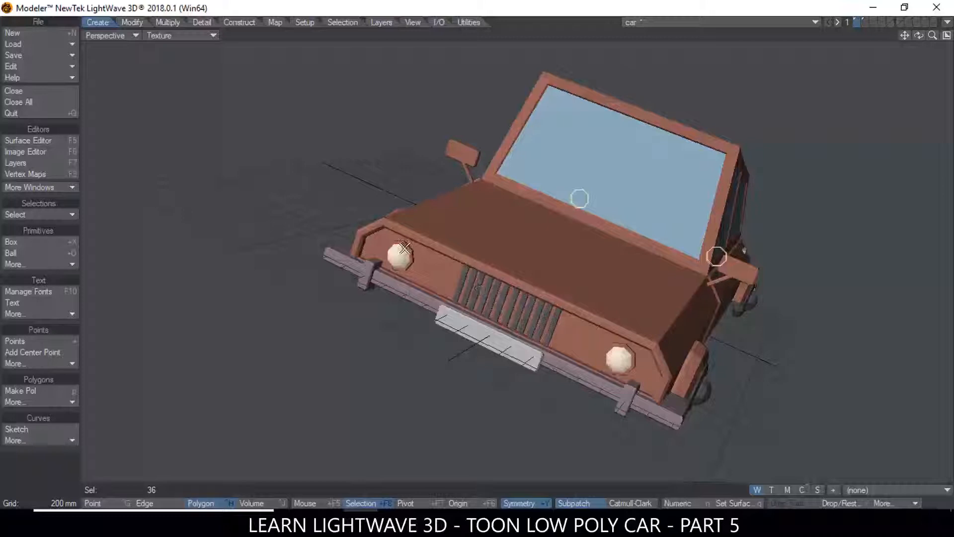
pyautogui.press(']')
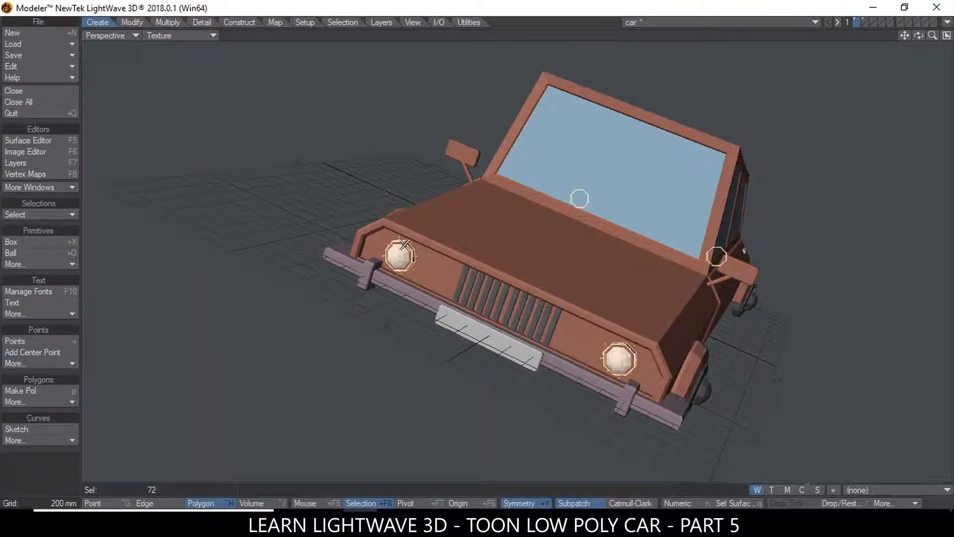
# - Assign the selected light rims a new surface named Black with a pure black colour, and clear the selection
pyautogui.write('q')
pyautogui.write('Black')
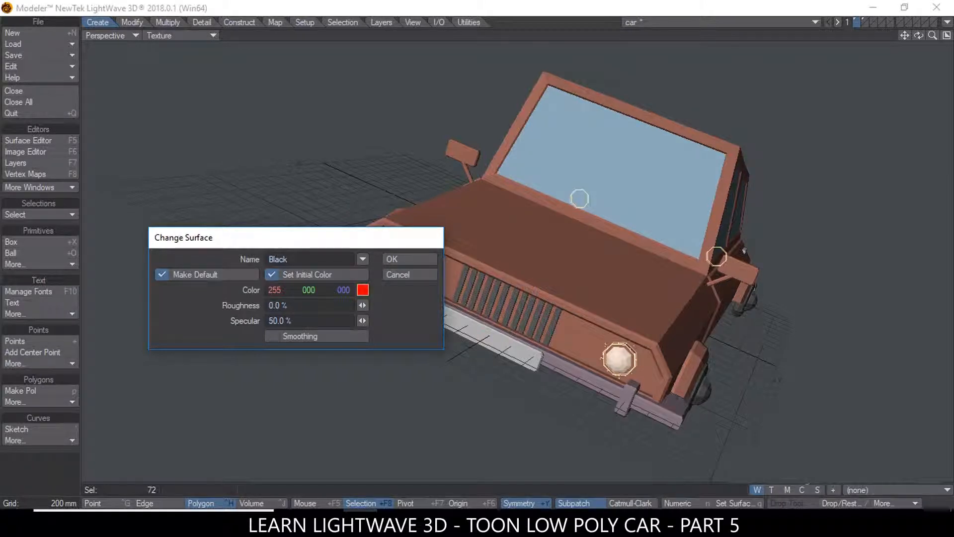
pyautogui.click(364, 290)
pyautogui.click(465, 366)
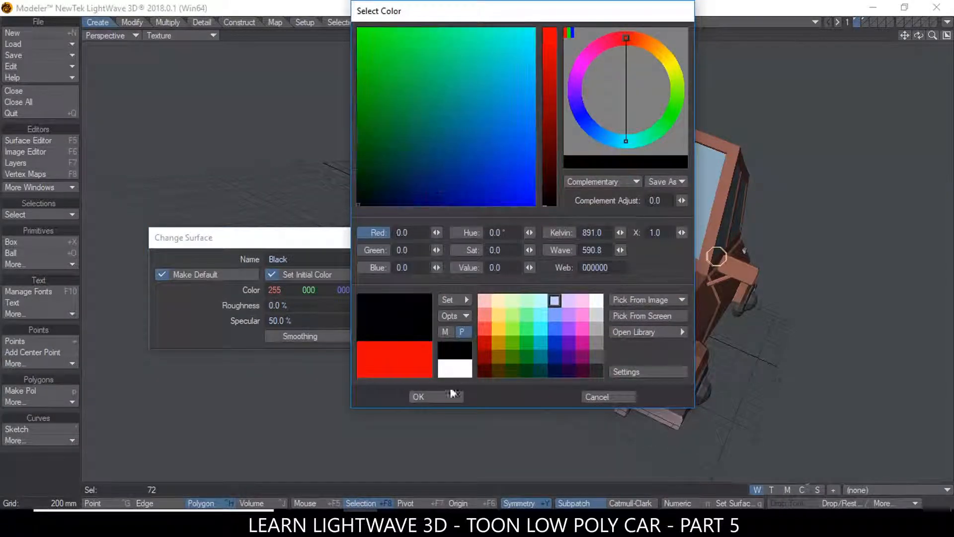
pyautogui.click(437, 395)
pyautogui.click(392, 259)
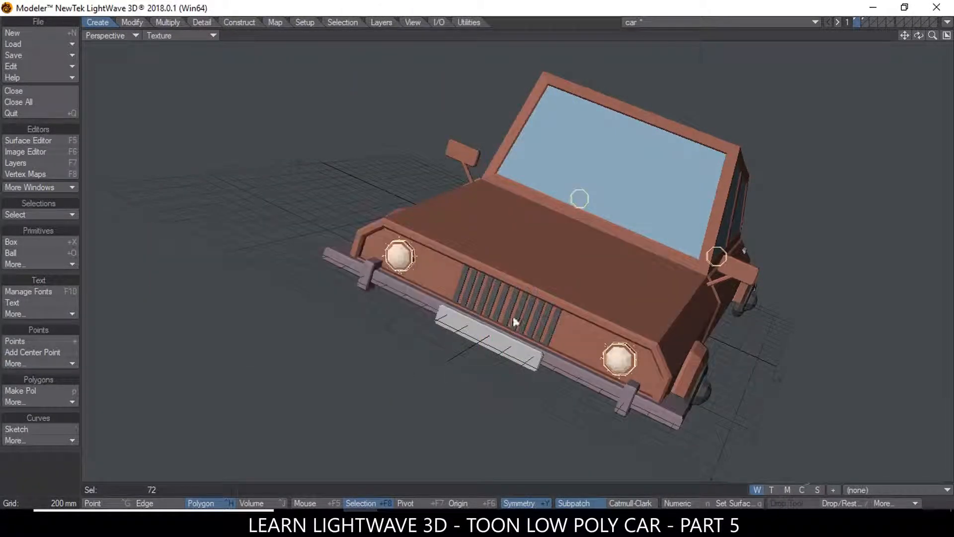
pyautogui.click(141, 488)
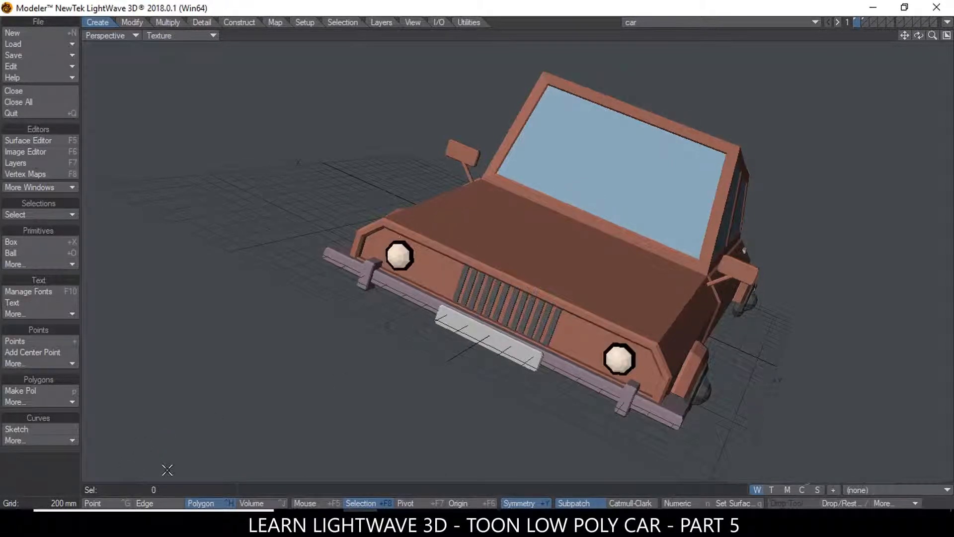
# - Examine the coloured car from several angles in the enlarged perspective view and in the four-view layout
pyautogui.keyDown('alt'); pyautogui.moveTo(696, 214); pyautogui.dragTo(680, 217); pyautogui.keyUp('alt')
pyautogui.scroll(-3, 651, 226)
pyautogui.keyDown('alt'); pyautogui.moveTo(649, 253); pyautogui.dragTo(603, 227); pyautogui.keyUp('alt')
pyautogui.moveTo(905, 35); pyautogui.dragTo(871, 143)
pyautogui.keyDown('alt'); pyautogui.moveTo(754, 207); pyautogui.dragTo(418, 308); pyautogui.keyUp('alt')
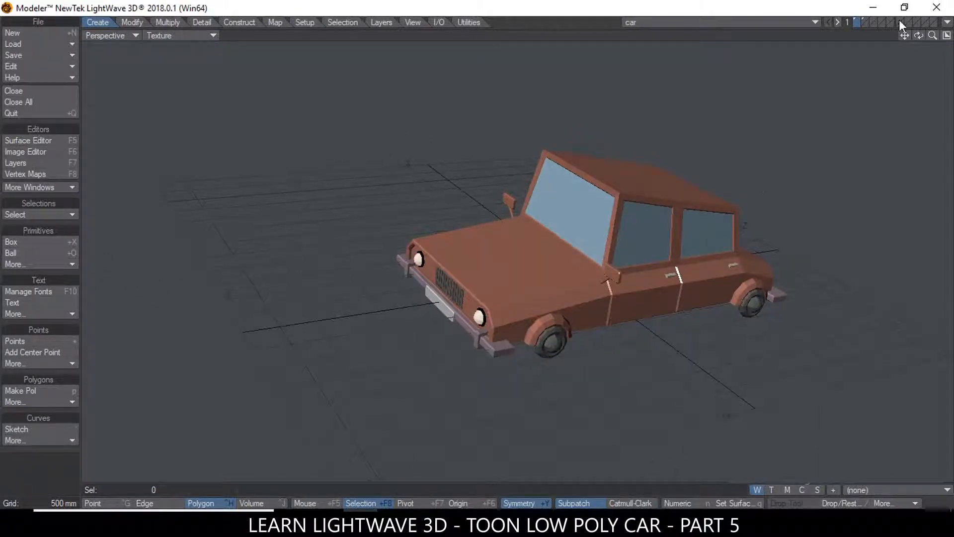
pyautogui.moveTo(901, 32); pyautogui.dragTo(905, 34)
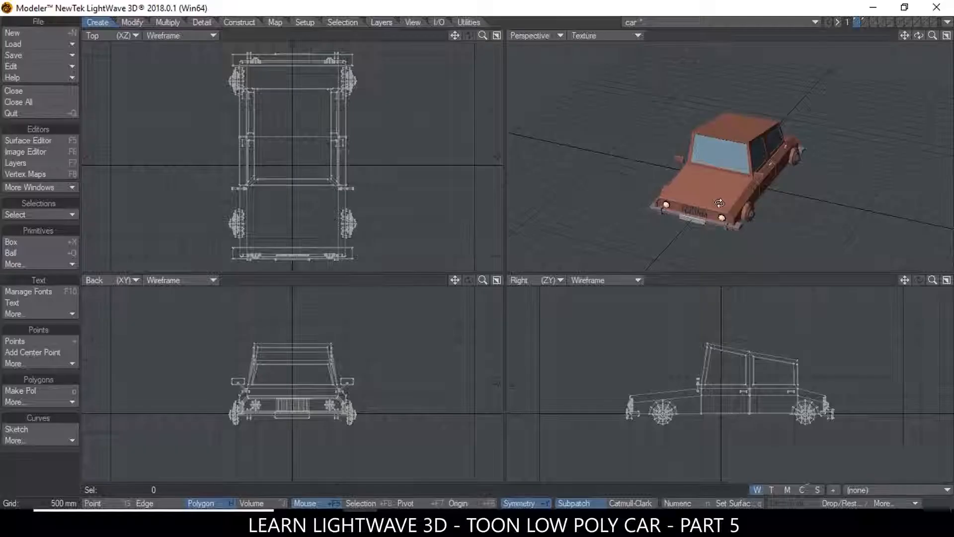
pyautogui.scroll(3, 719, 203)
pyautogui.keyDown('alt'); pyautogui.moveTo(719, 203); pyautogui.dragTo(721, 182); pyautogui.keyUp('alt')
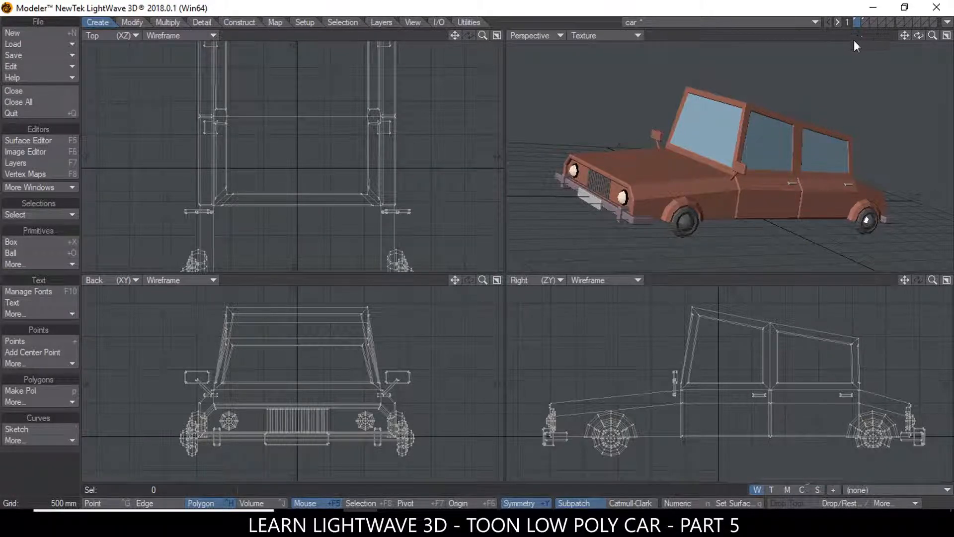
# - Activate the second layer with the car layer as background, and delete the leftover tyre ring from it
pyautogui.click(864, 20)
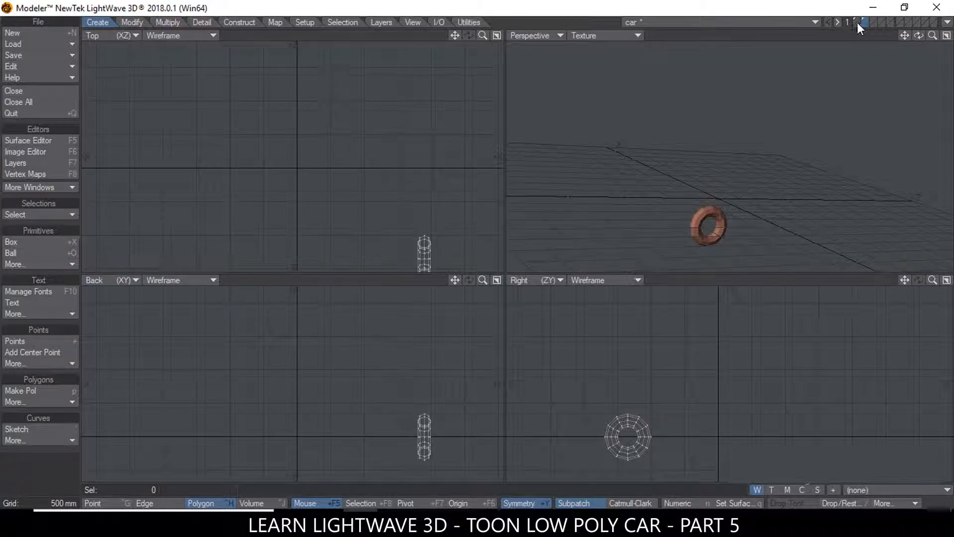
pyautogui.click(859, 24)
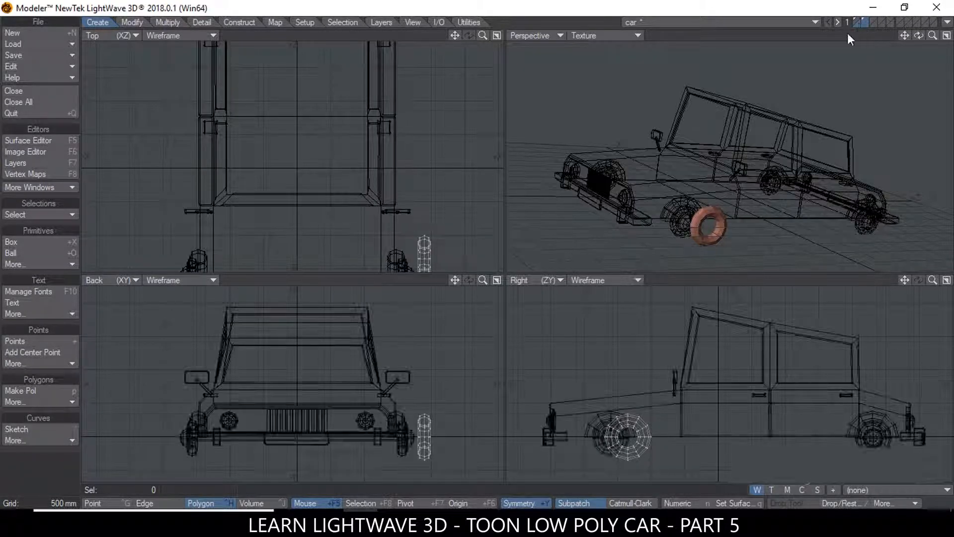
pyautogui.keyDown('alt'); pyautogui.moveTo(802, 144); pyautogui.dragTo(788, 174); pyautogui.keyUp('alt')
pyautogui.scroll(-3, 811, 164)
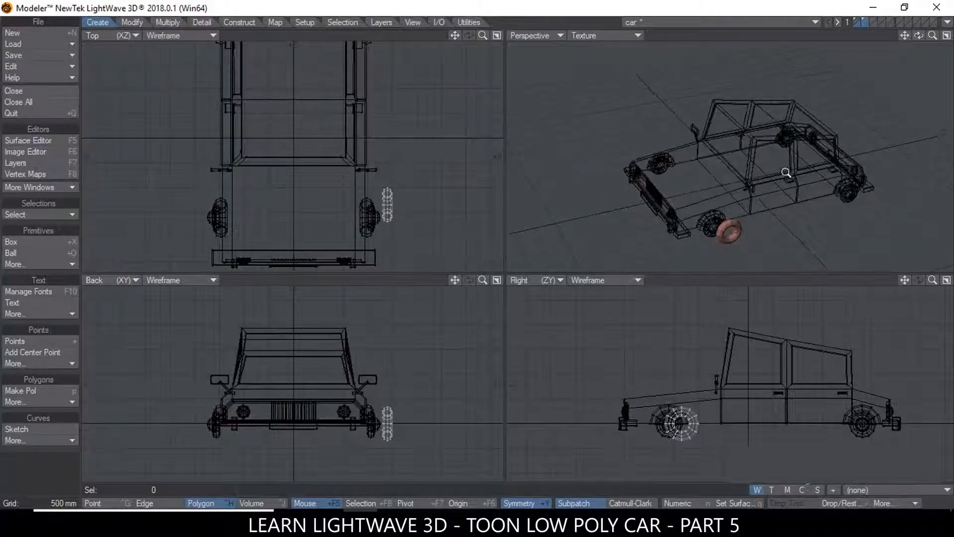
pyautogui.scroll(-1, 778, 176)
pyautogui.keyDown('alt'); pyautogui.moveTo(746, 213); pyautogui.dragTo(719, 200); pyautogui.keyUp('alt')
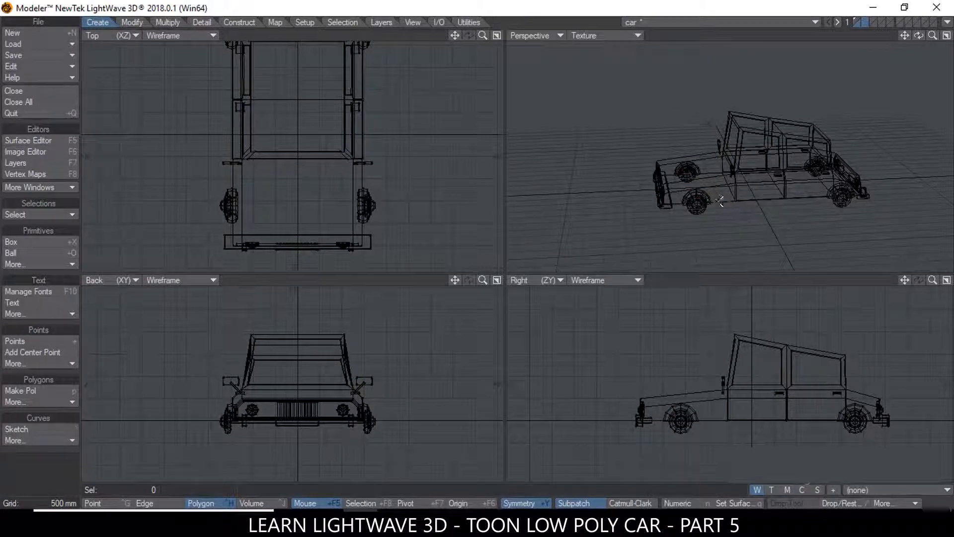
# - Create a flat ground box about 36 m wide and 25.2 m deep around the car, divided into parallel strips
pyautogui.scroll(-3, 419, 140)
pyautogui.click(29, 242)
pyautogui.moveTo(455, 36); pyautogui.dragTo(449, 72)
pyautogui.scroll(-3, 450, 121)
pyautogui.moveTo(454, 36); pyautogui.dragTo(385, 70)
pyautogui.moveTo(185, 61); pyautogui.dragTo(512, 291)
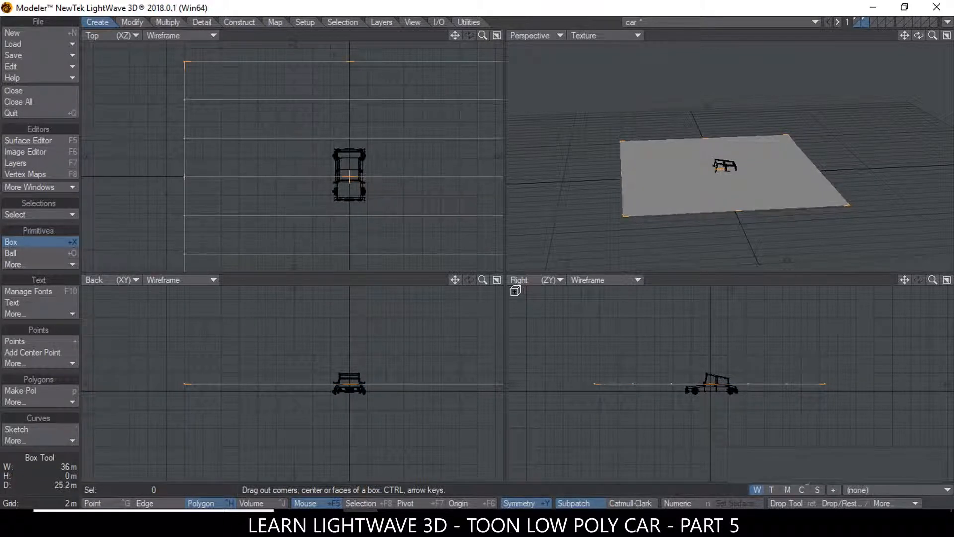
pyautogui.scroll(2, 736, 167)
pyautogui.scroll(-2, 668, 191)
pyautogui.press('space')
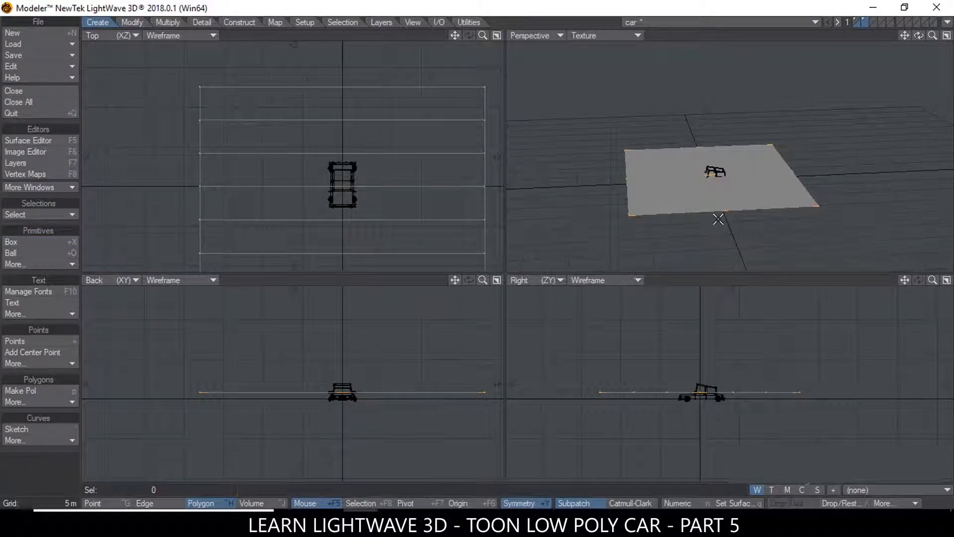
# - Lower the whole ground plane to the wheels, shift it about 5.2 m backward along Z, and keep only its rear three strips selected
pyautogui.click(751, 188)
pyautogui.press(']')
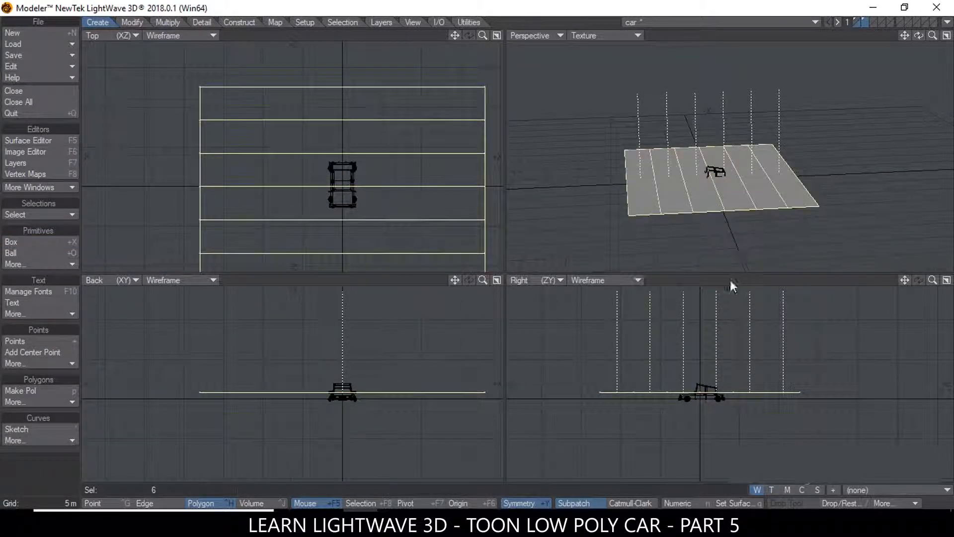
pyautogui.press('t')
pyautogui.scroll(4, 681, 389)
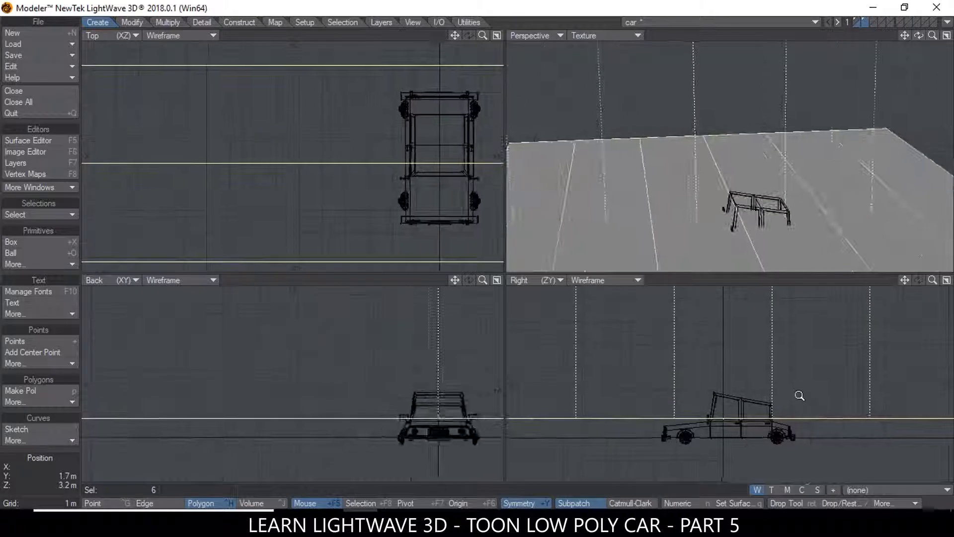
pyautogui.moveTo(719, 417); pyautogui.dragTo(719, 443)
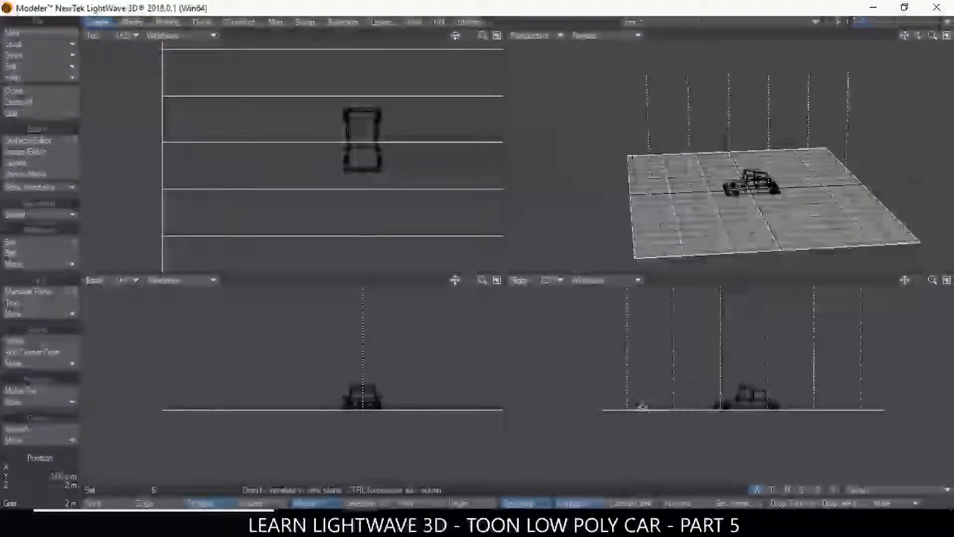
pyautogui.moveTo(643, 407); pyautogui.dragTo(699, 407)
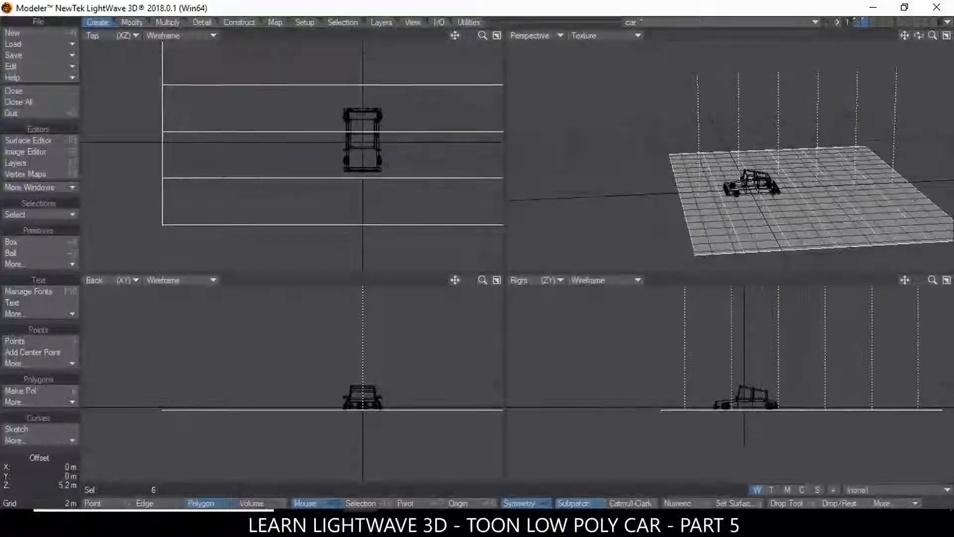
pyautogui.press('Return')
pyautogui.moveTo(579, 366)
pyautogui.mouseDown(button='right')
pyautogui.moveTo(685, 326)
pyautogui.moveTo(826, 425)
pyautogui.moveTo(602, 435)
pyautogui.moveTo(579, 368)
pyautogui.mouseUp(button='right')
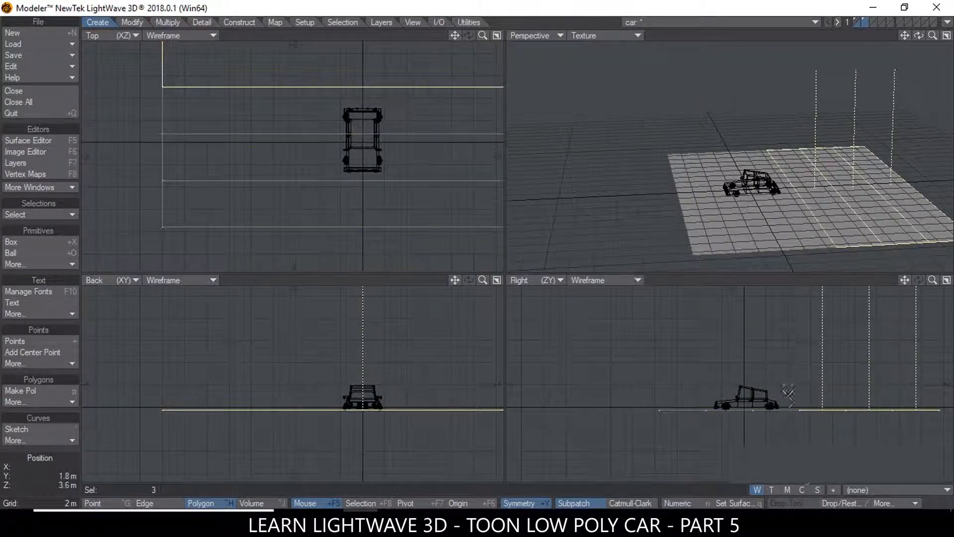
# - Try rotating the rear three strips upward about 42° and the last two another 29°, and undo both rotations
pyautogui.press('y')
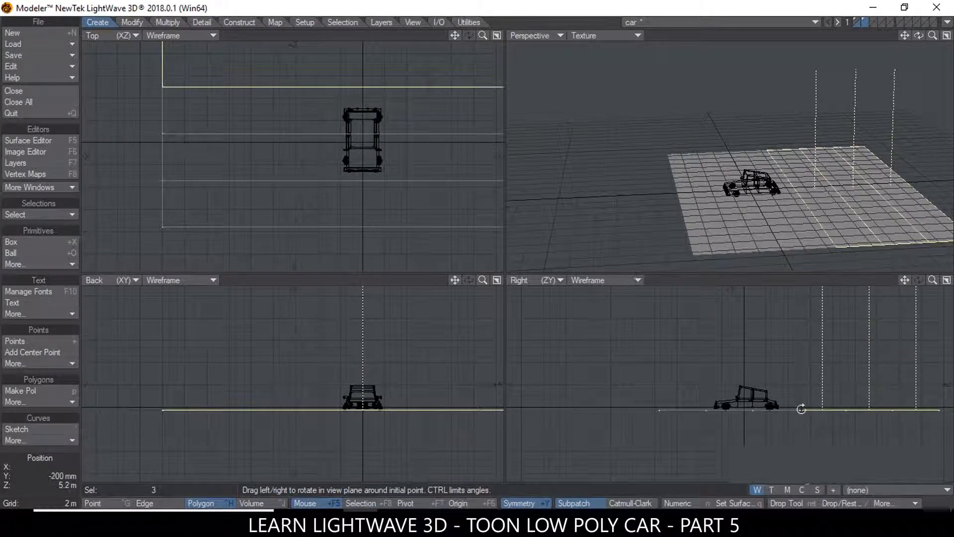
pyautogui.moveTo(799, 409); pyautogui.dragTo(869, 409)
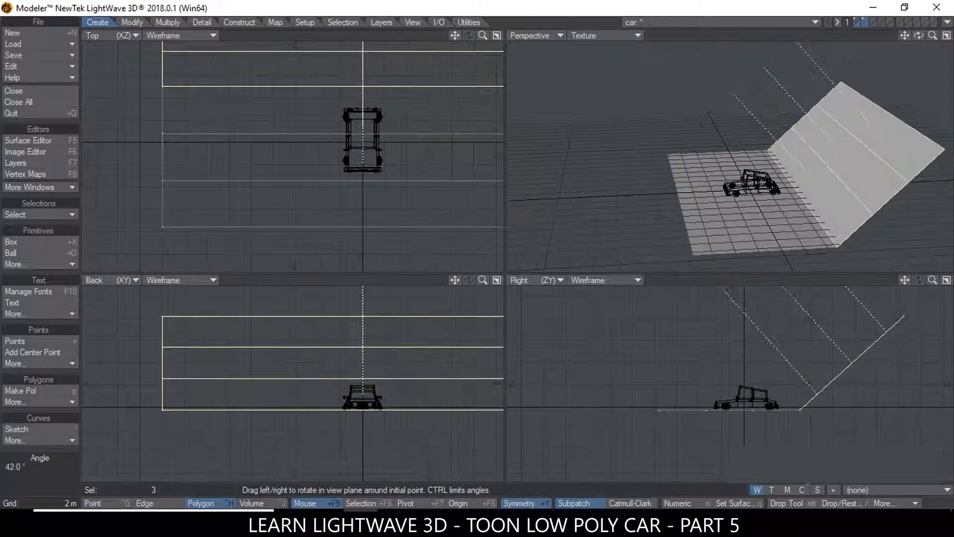
pyautogui.press('Return')
pyautogui.click(806, 400)
pyautogui.press('y')
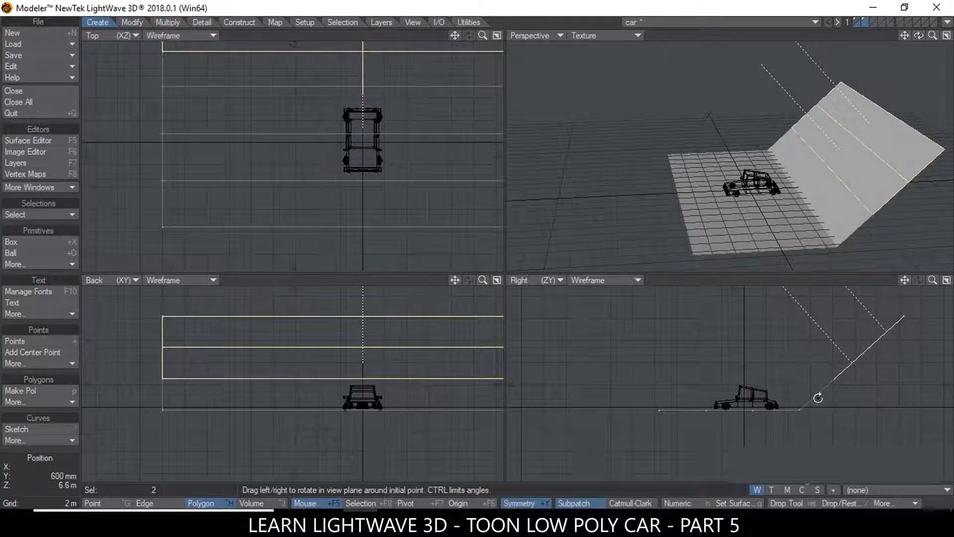
pyautogui.moveTo(835, 379); pyautogui.dragTo(884, 378)
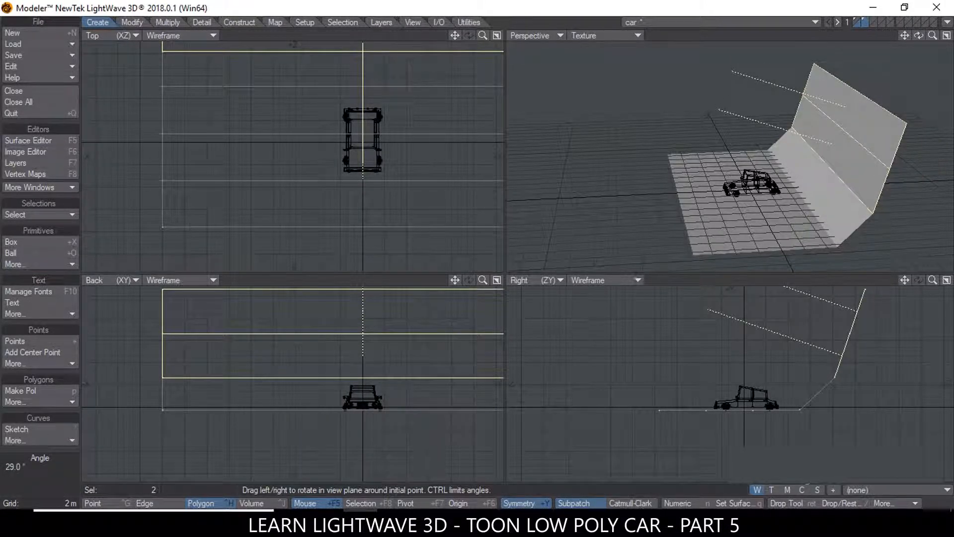
pyautogui.press('u')
pyautogui.press('u')
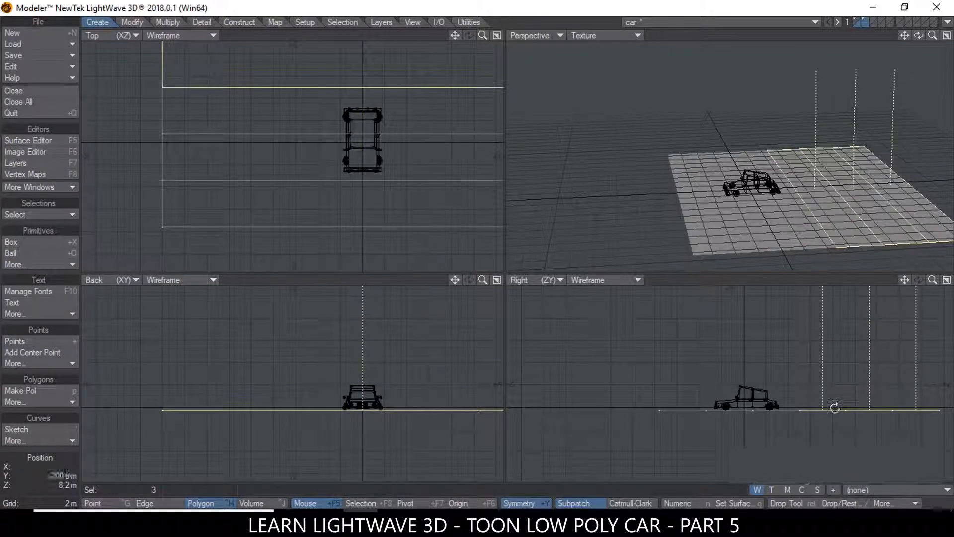
# - Rotate the rear two strips upward from their front edge, and turn the last strip about 44° further into a near-vertical back wall
pyautogui.click(814, 402)
pyautogui.press('y')
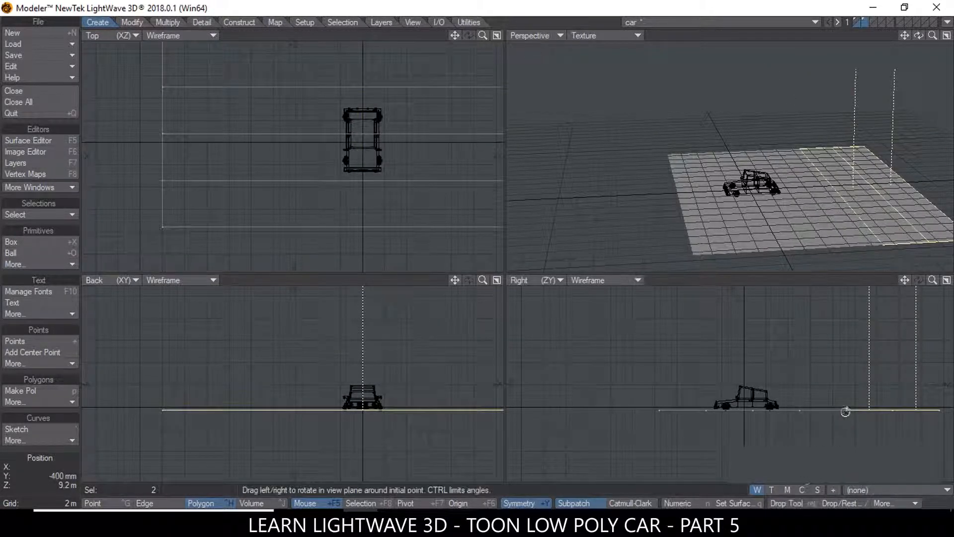
pyautogui.moveTo(844, 409); pyautogui.dragTo(895, 378)
pyautogui.press('space')
pyautogui.click(858, 402)
pyautogui.press('y')
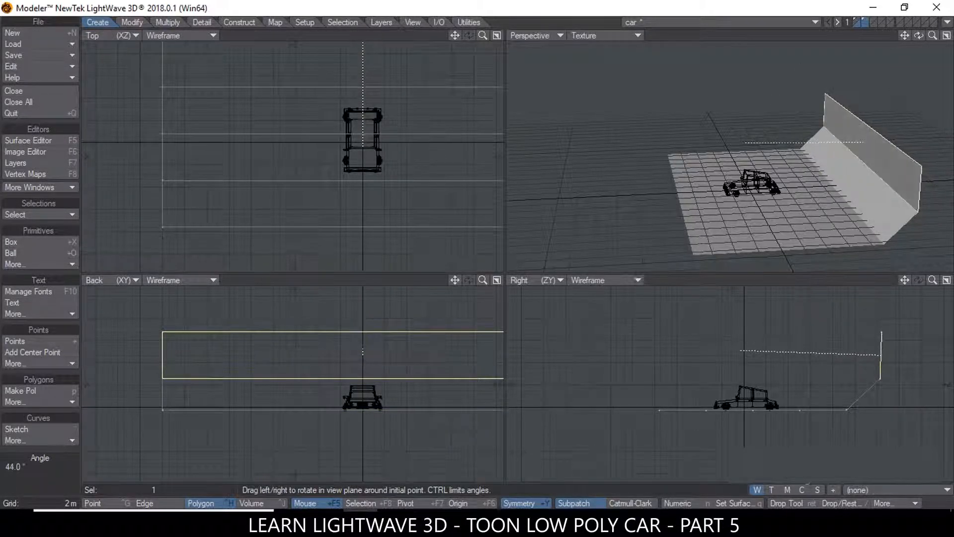
pyautogui.press('space')
# - Assign the entire backdrop a new surface named background with the colour 255, 255, 255, and clear the selection
pyautogui.keyDown('alt'); pyautogui.moveTo(768, 186); pyautogui.dragTo(788, 177); pyautogui.keyUp('alt')
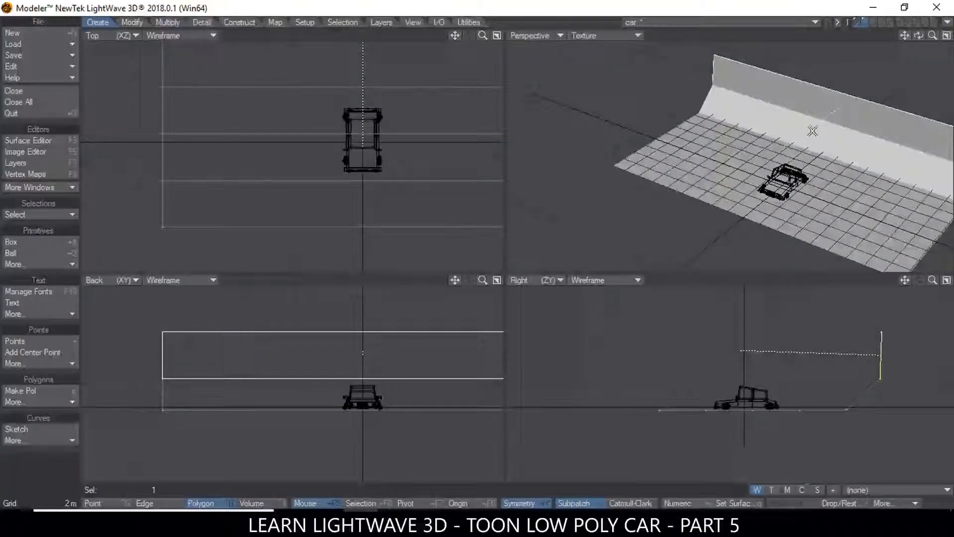
pyautogui.press(']')
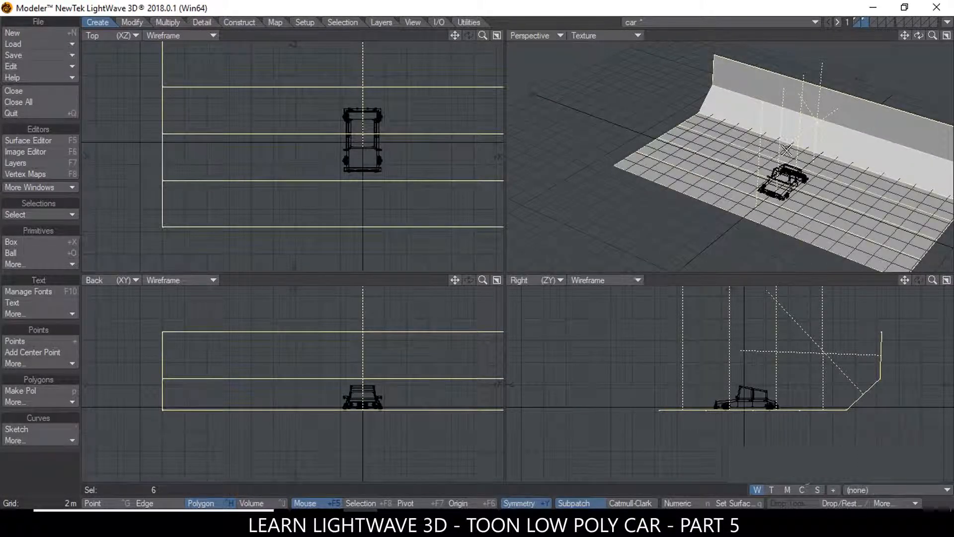
pyautogui.press('q')
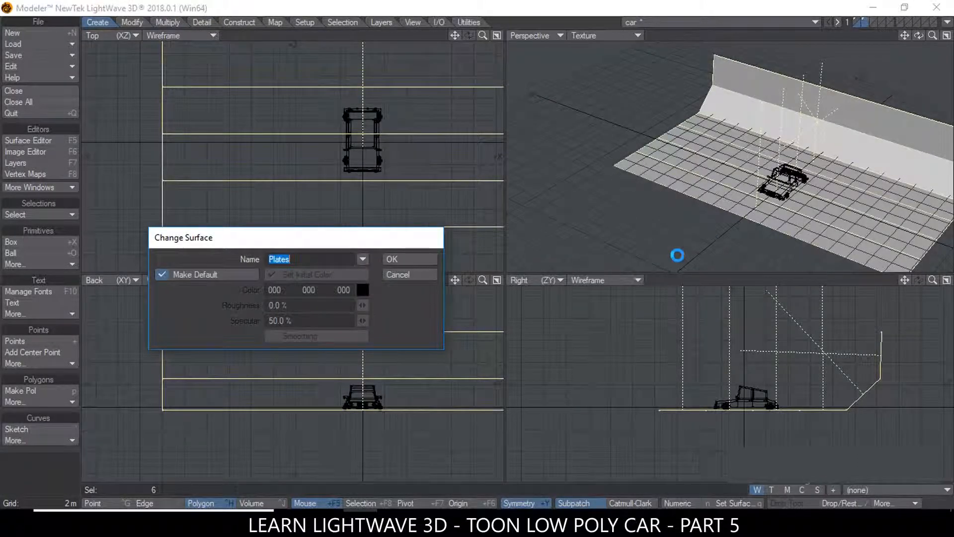
pyautogui.write('bal')
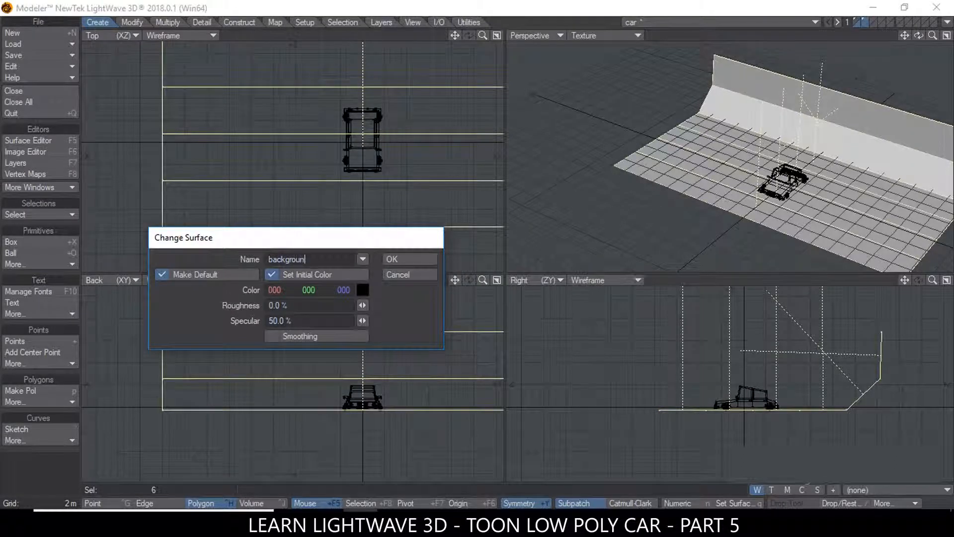
pyautogui.moveTo(343, 290); pyautogui.dragTo(365, 290)
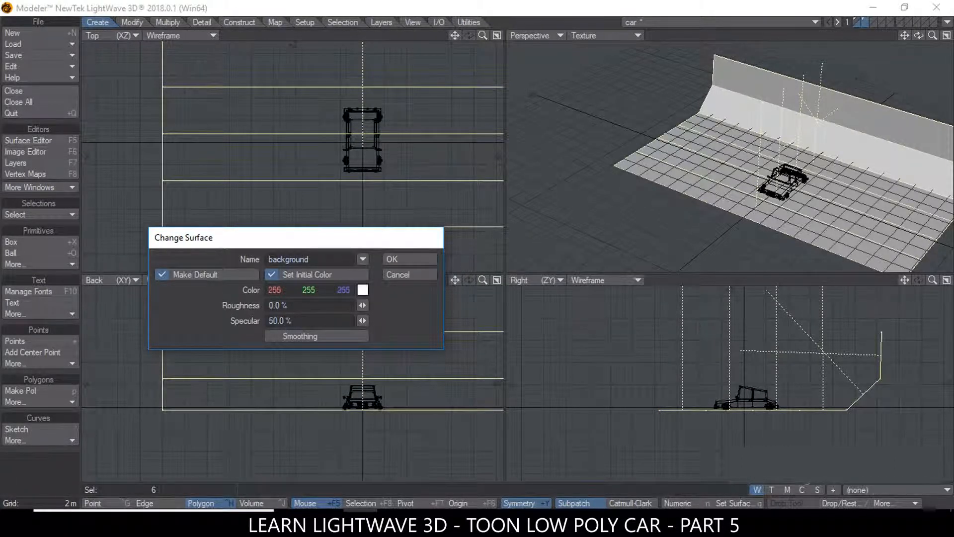
pyautogui.click(422, 260)
pyautogui.click(148, 489)
# - Show the car and backdrop layers together in an enlarged perspective view, and save the object
pyautogui.keyDown('alt'); pyautogui.moveTo(833, 145); pyautogui.dragTo(794, 168); pyautogui.keyUp('alt')
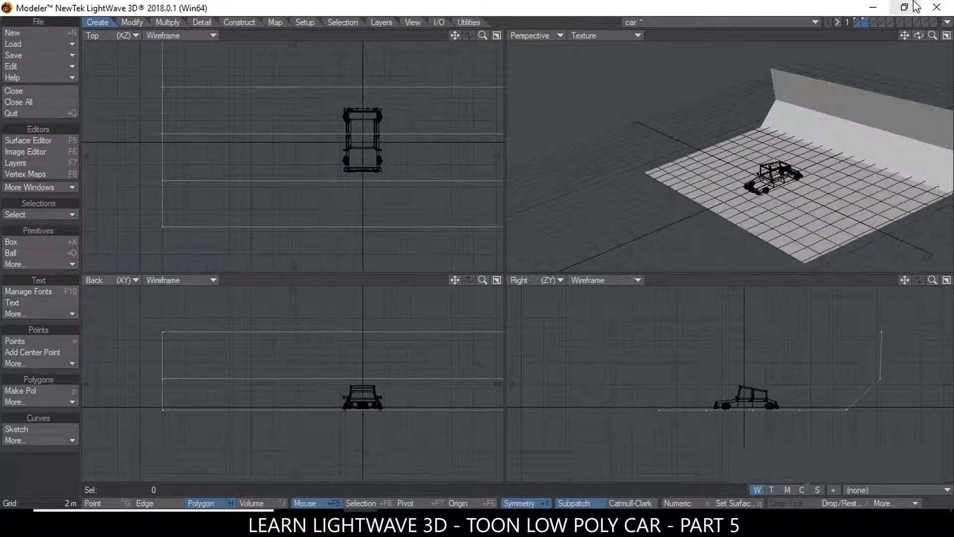
pyautogui.click(854, 20)
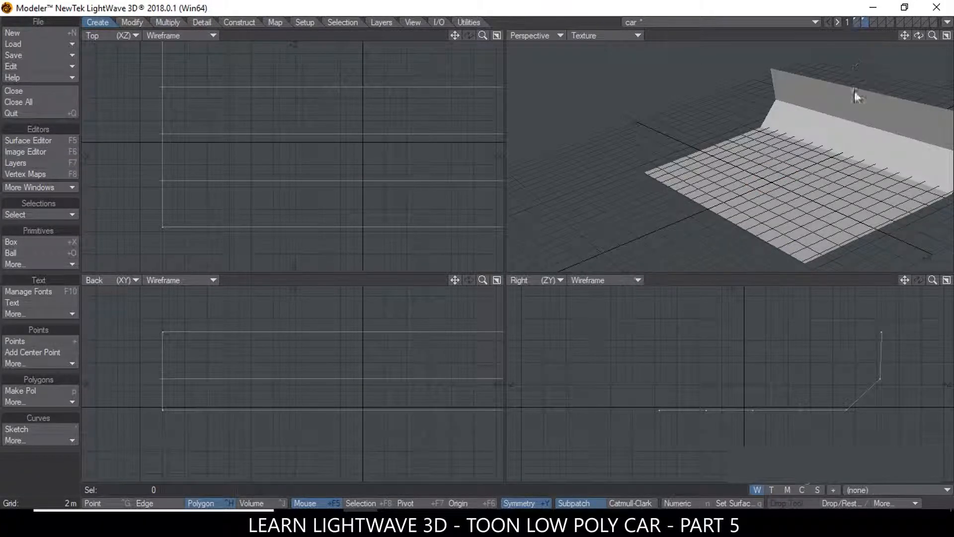
pyautogui.keyDown('shift'); pyautogui.click(858, 20); pyautogui.keyUp('shift')
pyautogui.click(948, 38)
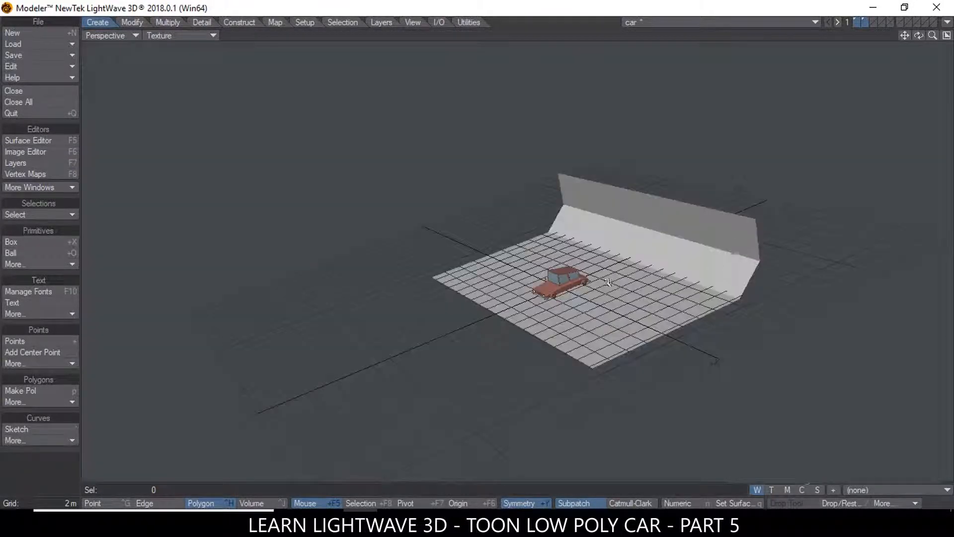
pyautogui.scroll(4, 713, 264)
pyautogui.keyDown('alt'); pyautogui.moveTo(713, 264); pyautogui.dragTo(646, 281); pyautogui.keyUp('alt')
pyautogui.press('s')
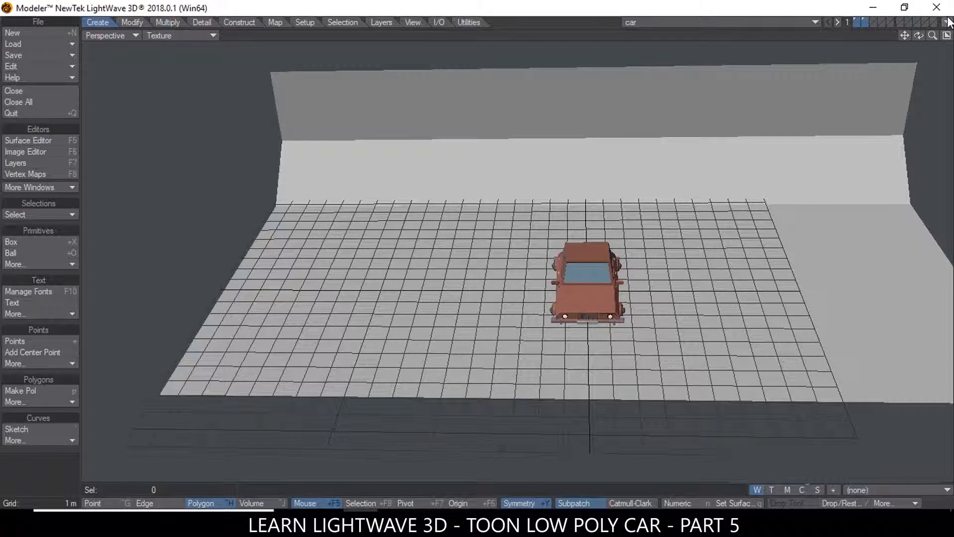
# - Switch to LightWave Layout with the car object and set the grid square size to 1 m
pyautogui.click(948, 21)
pyautogui.click(919, 42)
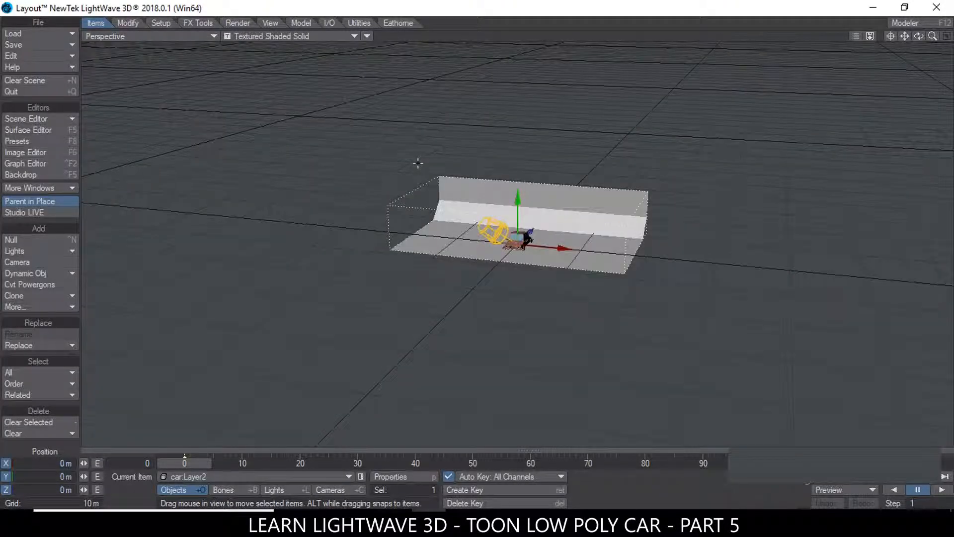
pyautogui.press('o')
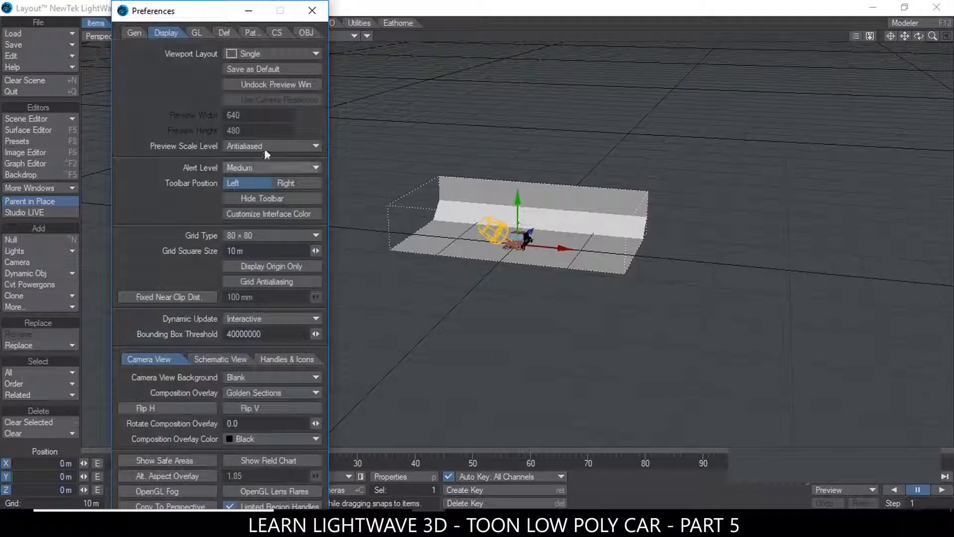
pyautogui.moveTo(382, 18); pyautogui.dragTo(288, 17)
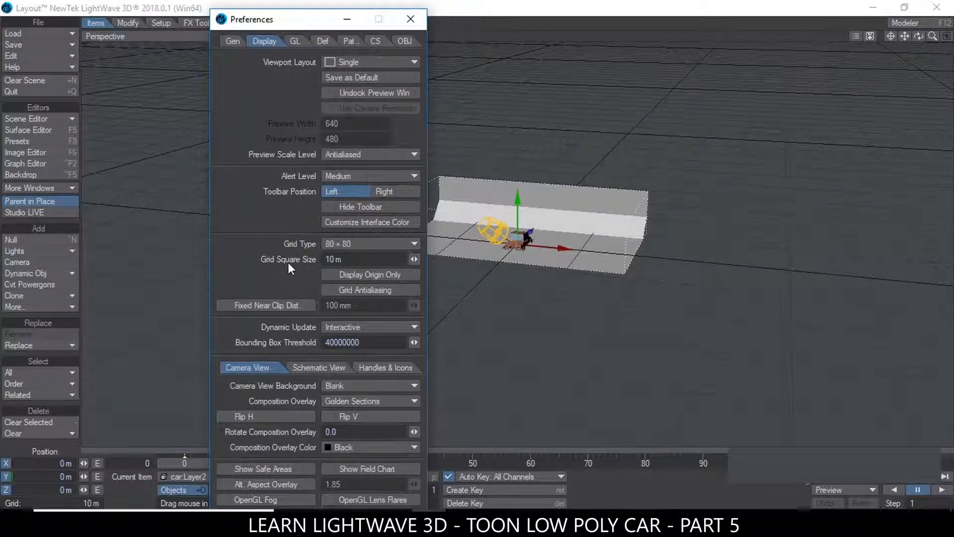
pyautogui.write('1')
pyautogui.press('Tab')
pyautogui.click(411, 19)
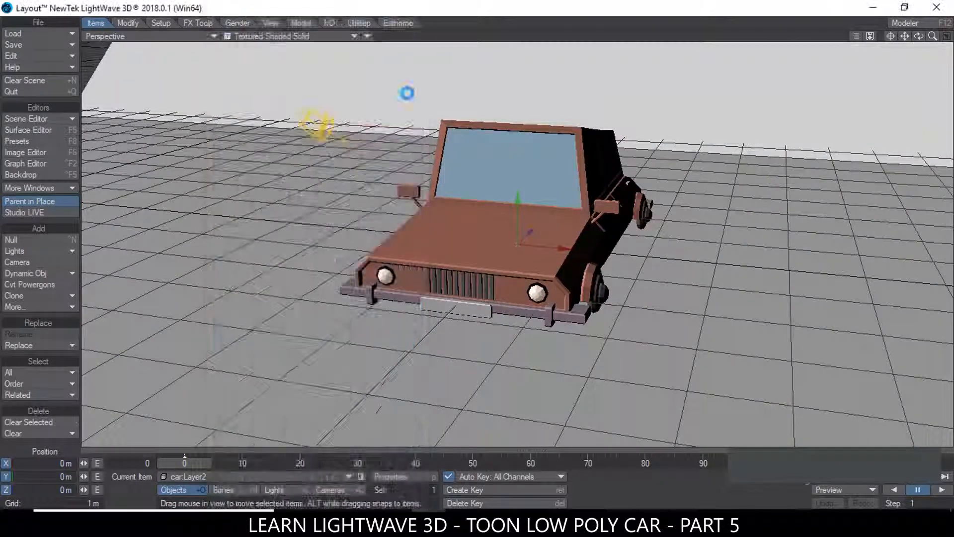
# - Look through the current camera, move it in close to the car, and rotate it toward the car's front corner
pyautogui.click(186, 46)
pyautogui.click(195, 110)
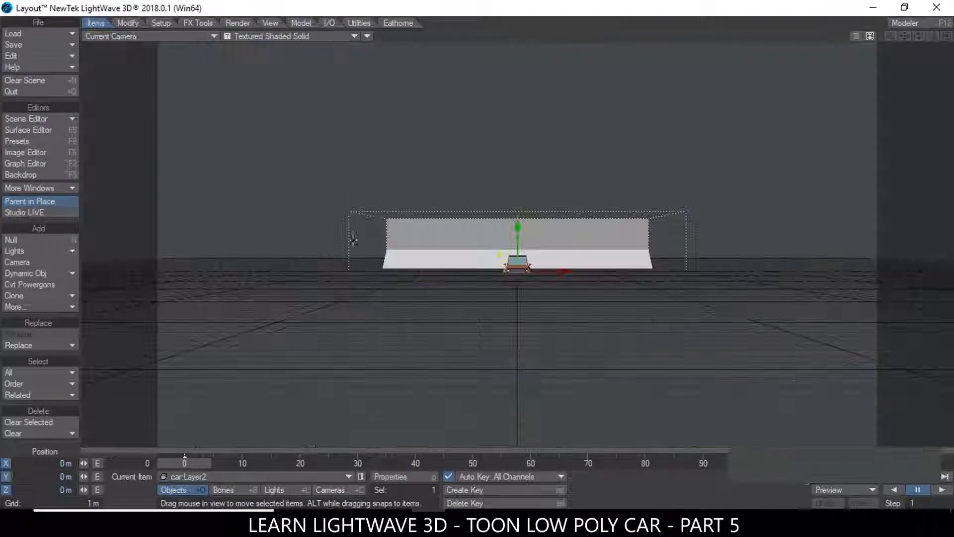
pyautogui.click(334, 489)
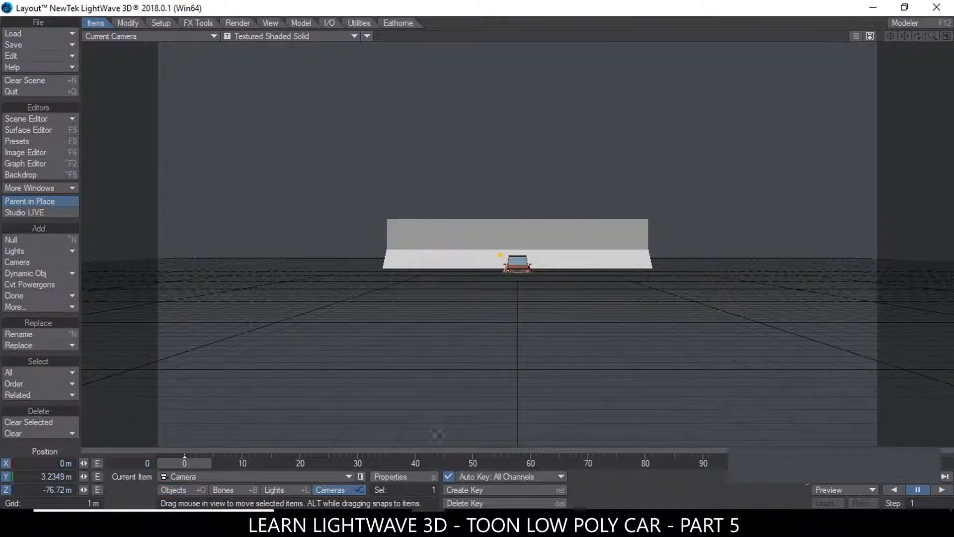
pyautogui.moveTo(486, 378); pyautogui.dragTo(437, 139)
pyautogui.press('y')
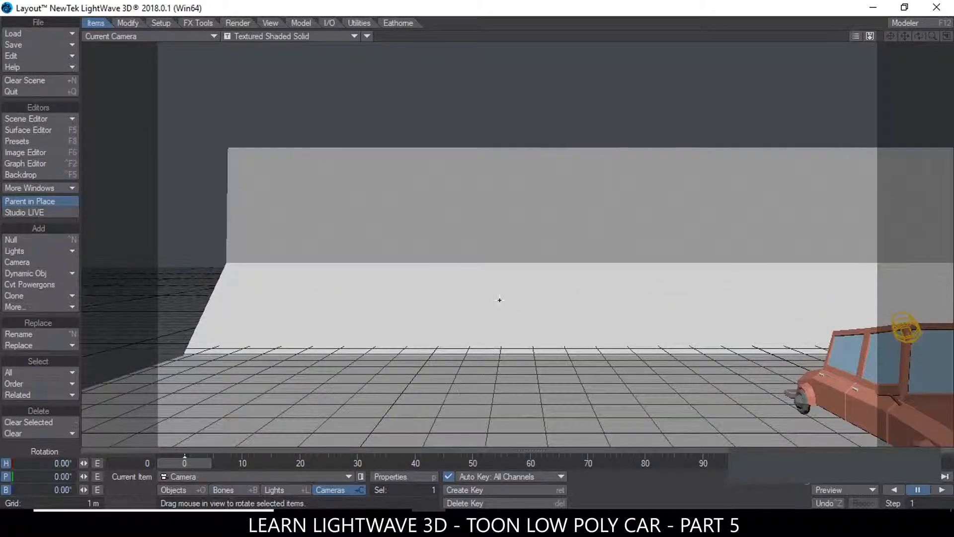
pyautogui.moveTo(479, 286); pyautogui.dragTo(564, 319)
pyautogui.press('t')
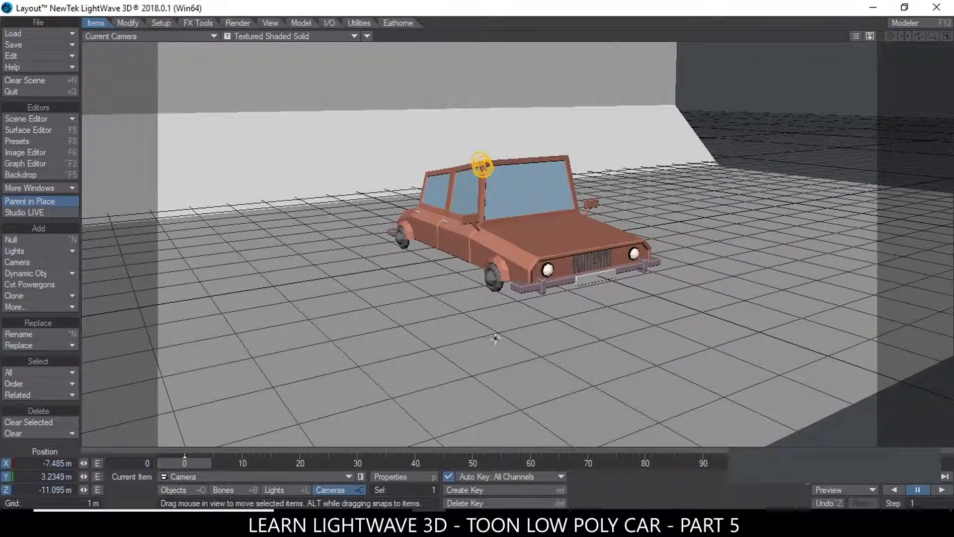
# - Raise and tilt the camera to frame the car from above, placing it at about X -6.13 m, Y 4.51 m, Z -8.26 m
pyautogui.moveTo(496, 339); pyautogui.dragTo(494, 252, button='right')
pyautogui.moveTo(495, 252); pyautogui.dragTo(538, 167)
pyautogui.press('y')
pyautogui.moveTo(556, 279)
pyautogui.mouseDown()
pyautogui.moveTo(552, 286)
pyautogui.moveTo(555, 273)
pyautogui.mouseUp()
pyautogui.press('t')
pyautogui.moveTo(555, 273); pyautogui.dragTo(555, 282, button='right')
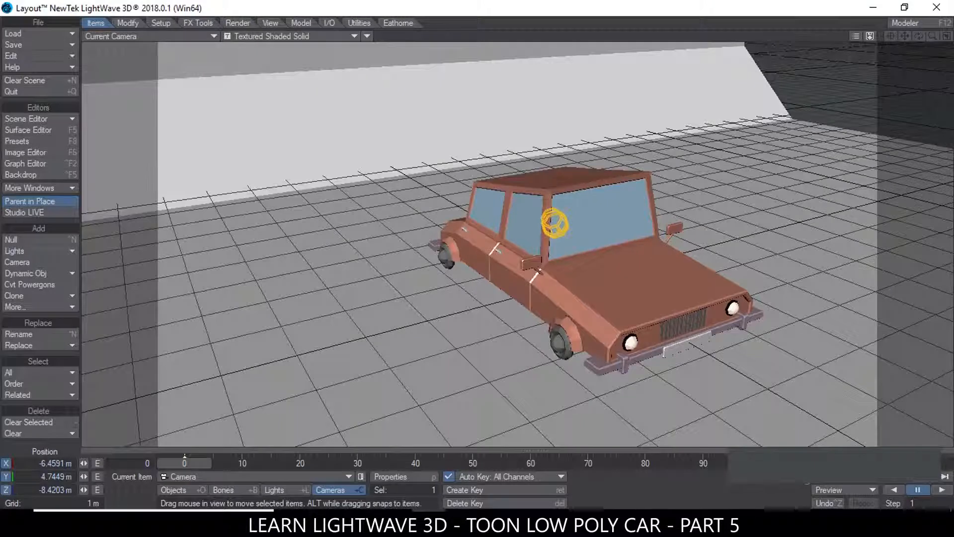
pyautogui.moveTo(555, 223); pyautogui.dragTo(540, 217)
pyautogui.moveTo(539, 217); pyautogui.dragTo(539, 213, button='right')
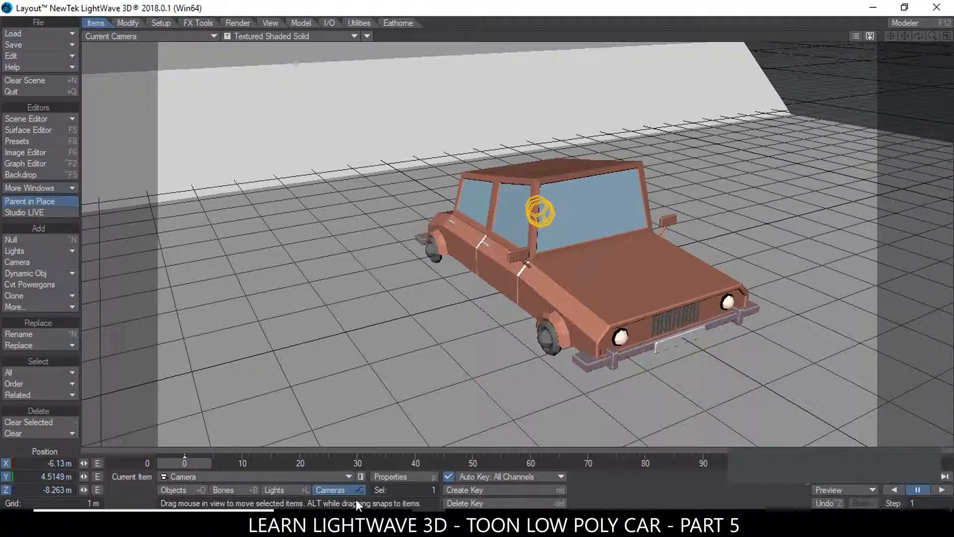
# - Switch to Modeler and select all the polygons of the backdrop
pyautogui.click(359, 519)
pyautogui.click(621, 107)
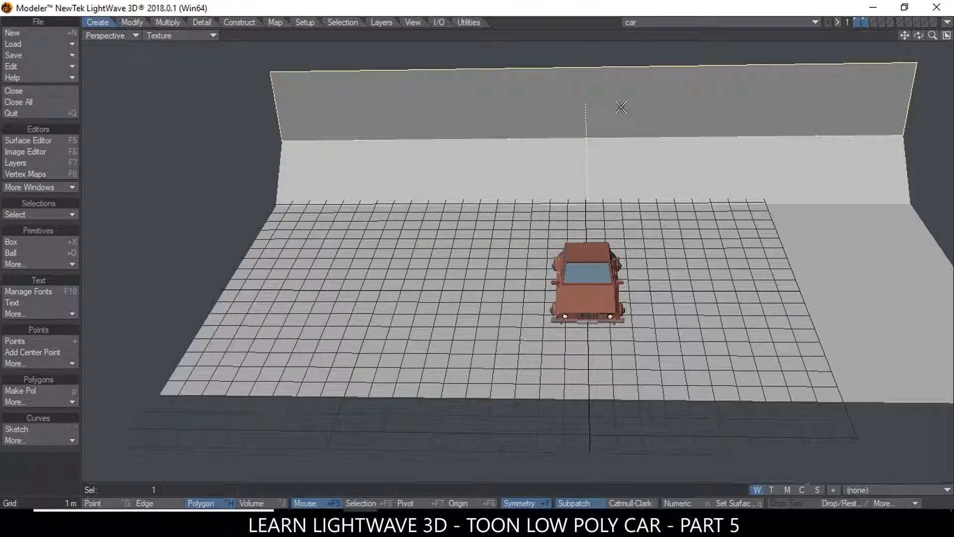
pyautogui.moveTo(619, 112); pyautogui.dragTo(643, 229)
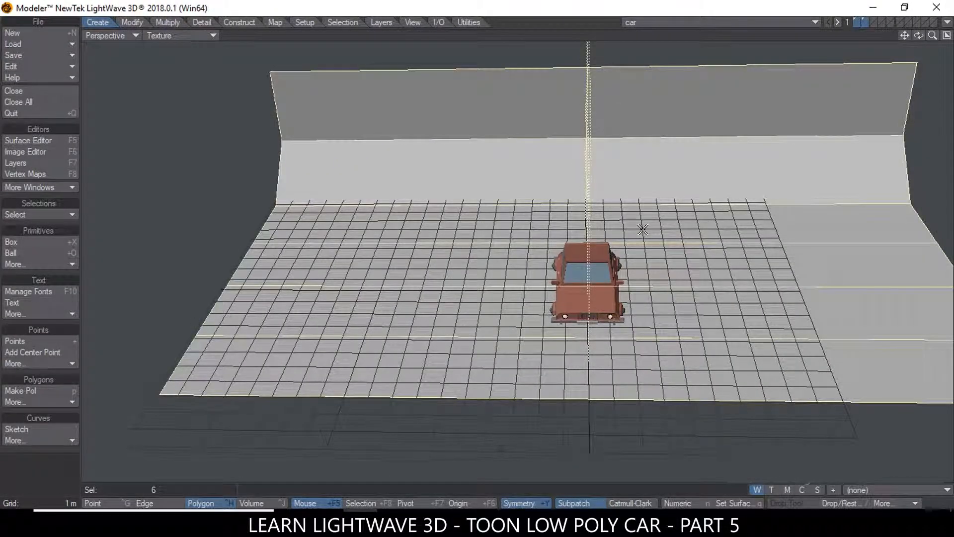
# - Stretch the backdrop sideways to about 180% of its width, keeping its other dimension fixed, and return to Layout
pyautogui.press('h')
pyautogui.keyDown('ctrl'); pyautogui.moveTo(589, 261); pyautogui.dragTo(628, 261); pyautogui.keyUp('ctrl')
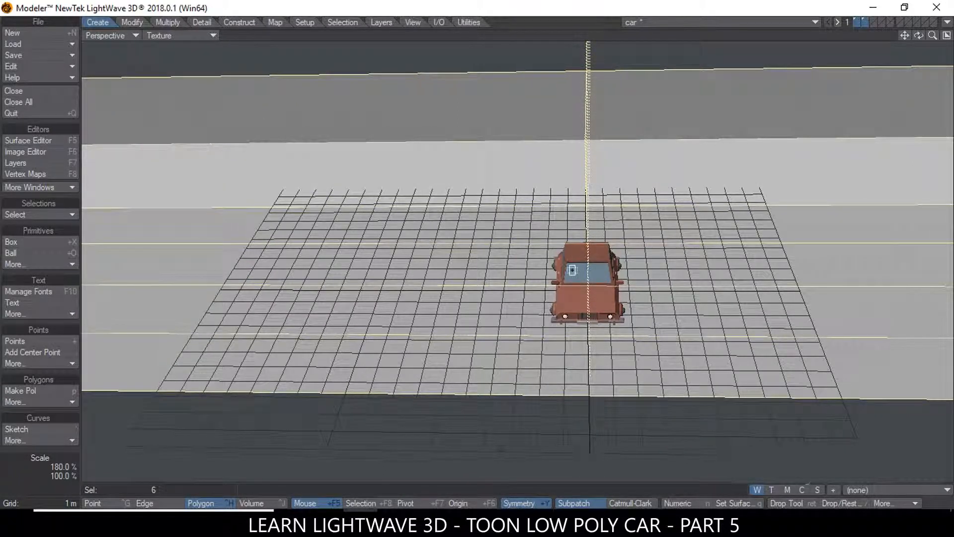
pyautogui.hotkey('ctrl', 'z')
pyautogui.click(946, 35)
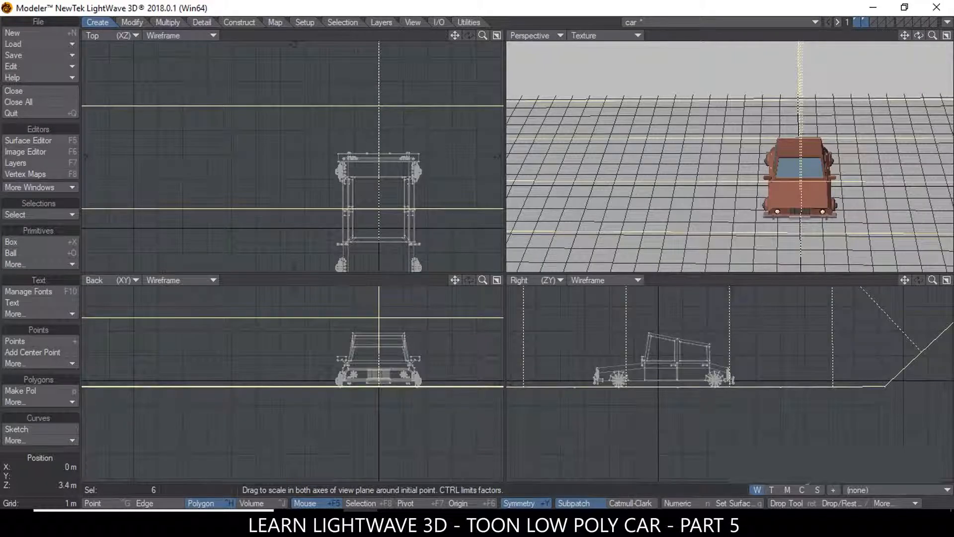
pyautogui.keyDown('ctrl'); pyautogui.moveTo(379, 145); pyautogui.dragTo(404, 144); pyautogui.keyUp('ctrl')
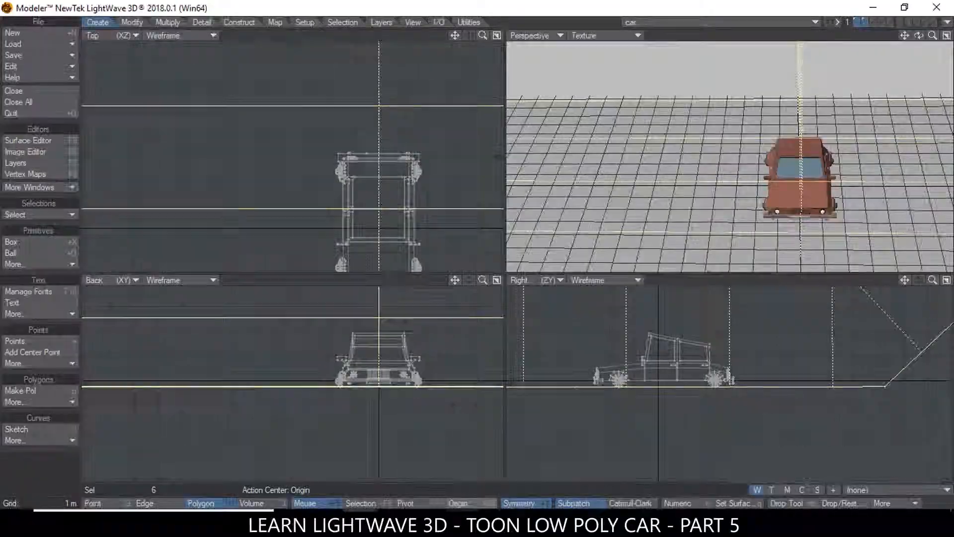
pyautogui.click(397, 522)
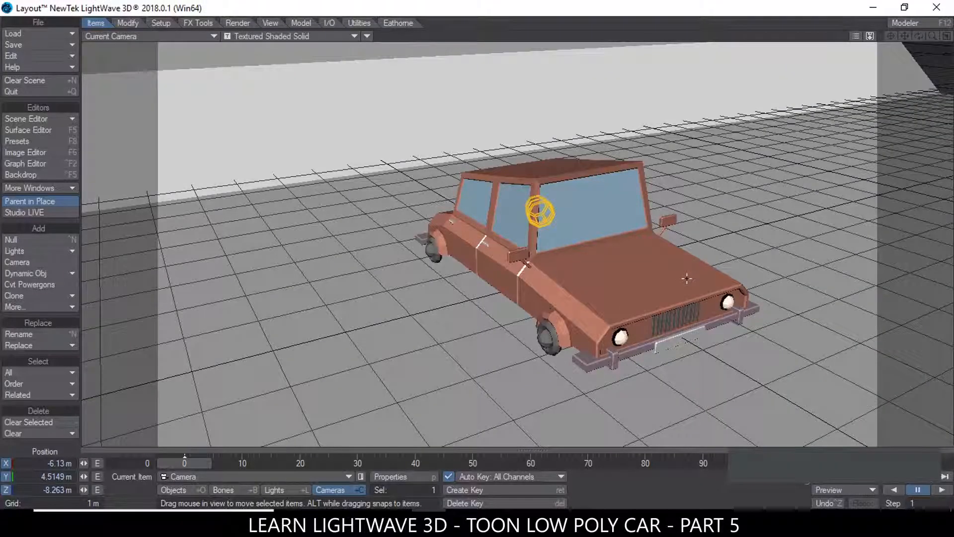
# - Preview the camera view with VPR and set the distant light's intensity to 2.14 lx
pyautogui.click(286, 34)
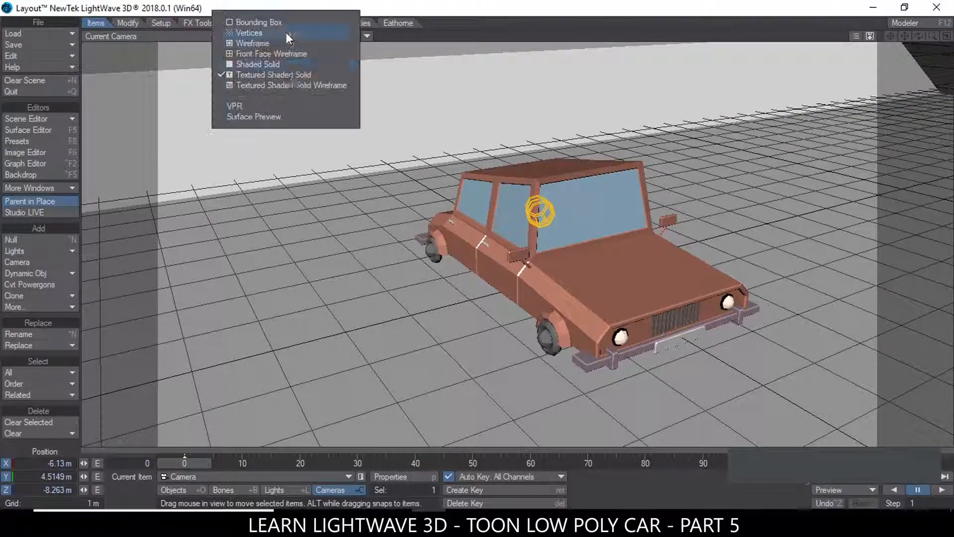
pyautogui.click(289, 106)
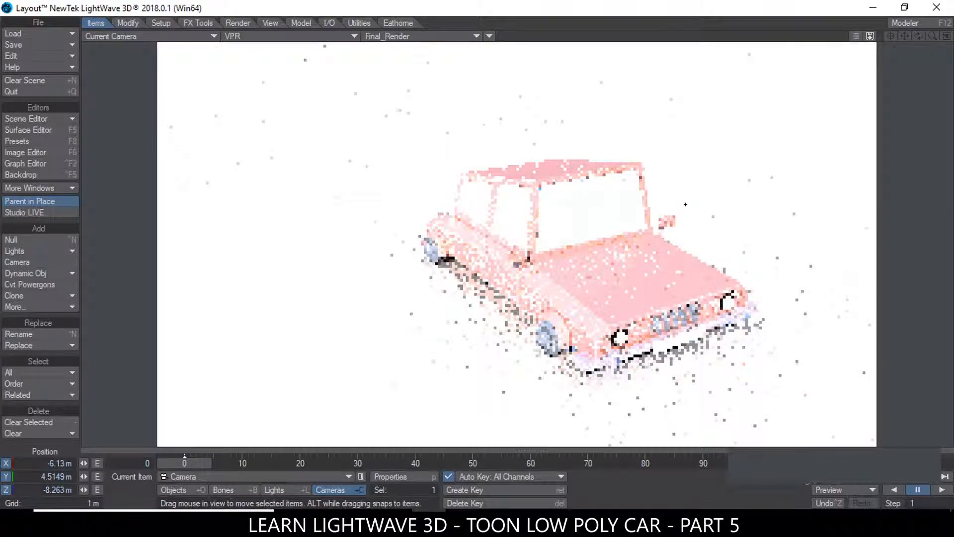
pyautogui.click(287, 488)
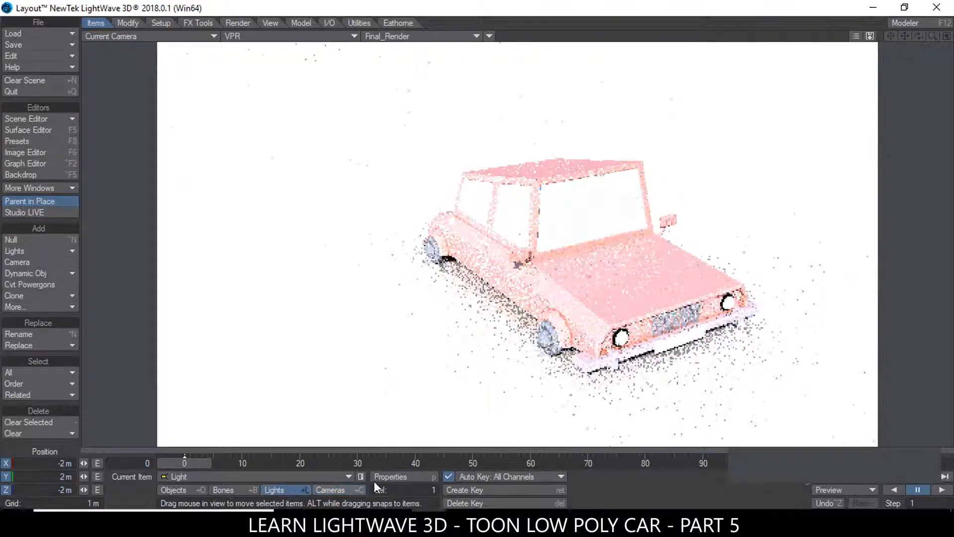
pyautogui.click(402, 476)
pyautogui.moveTo(176, 177); pyautogui.dragTo(170, 177)
pyautogui.write('2')
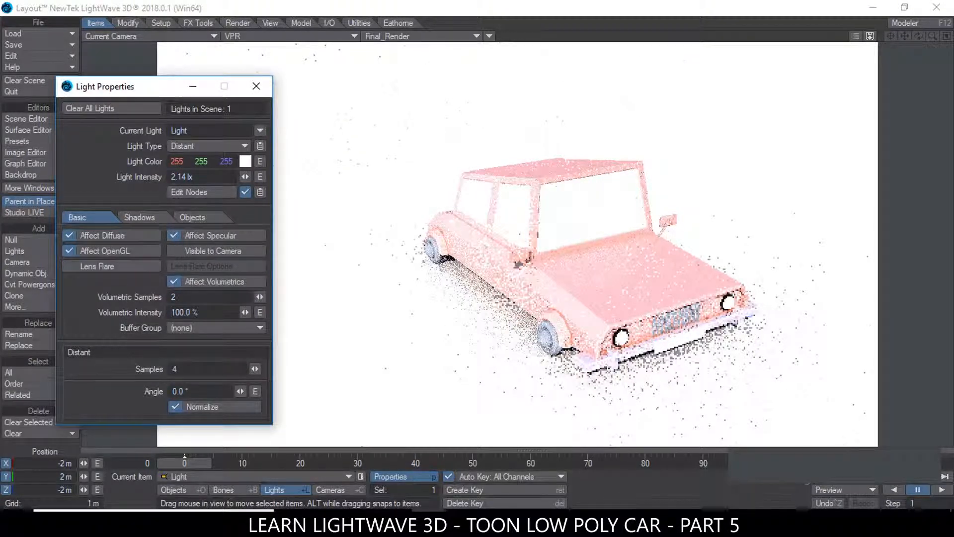
pyautogui.press('Return')
pyautogui.click(256, 87)
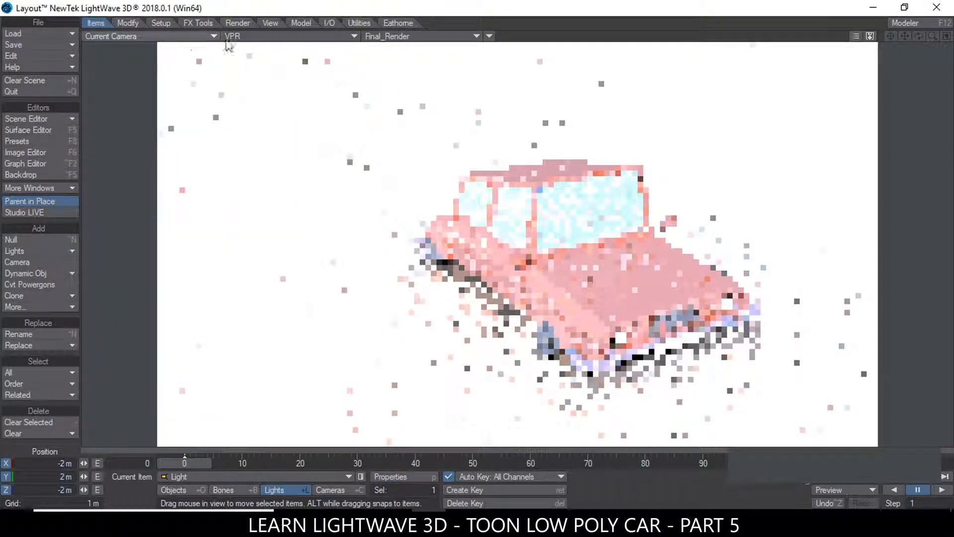
# - Set the global illumination brute force intensity to 50% and return the camera view to Textured Shaded Solid
pyautogui.click(237, 23)
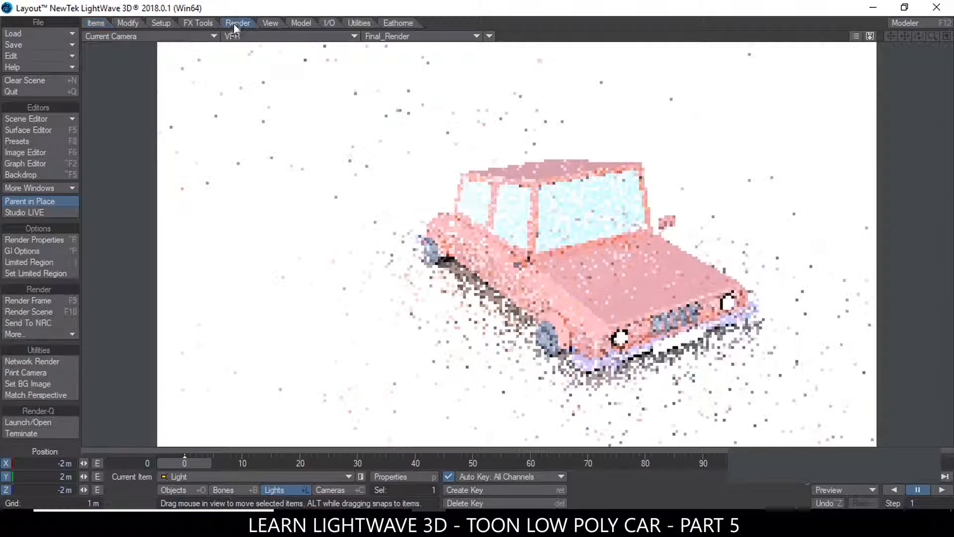
pyautogui.click(36, 252)
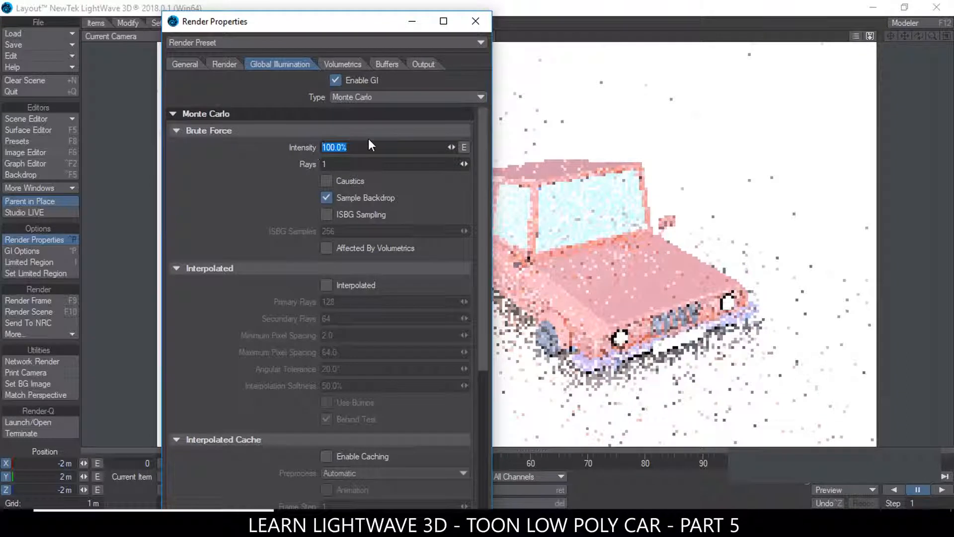
pyautogui.write('50')
pyautogui.press('Tab')
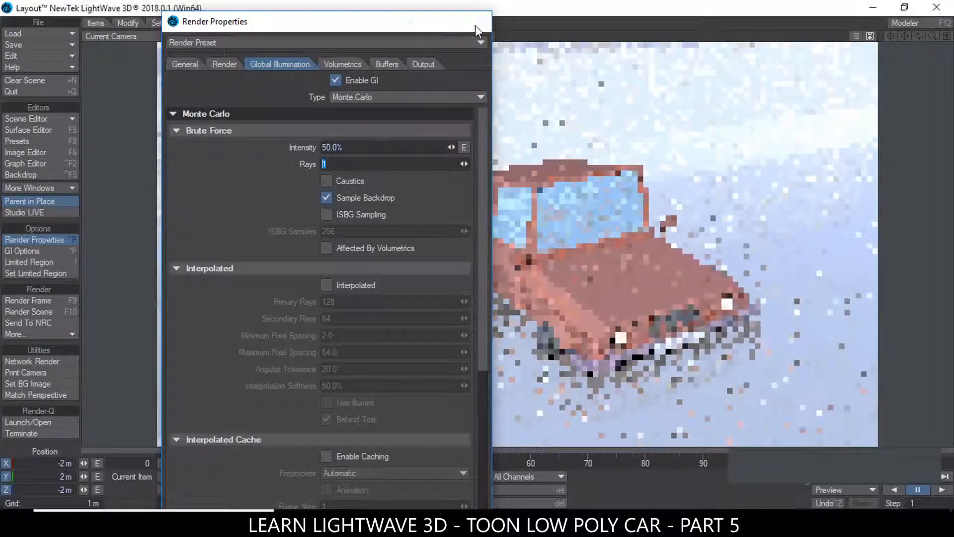
pyautogui.click(476, 26)
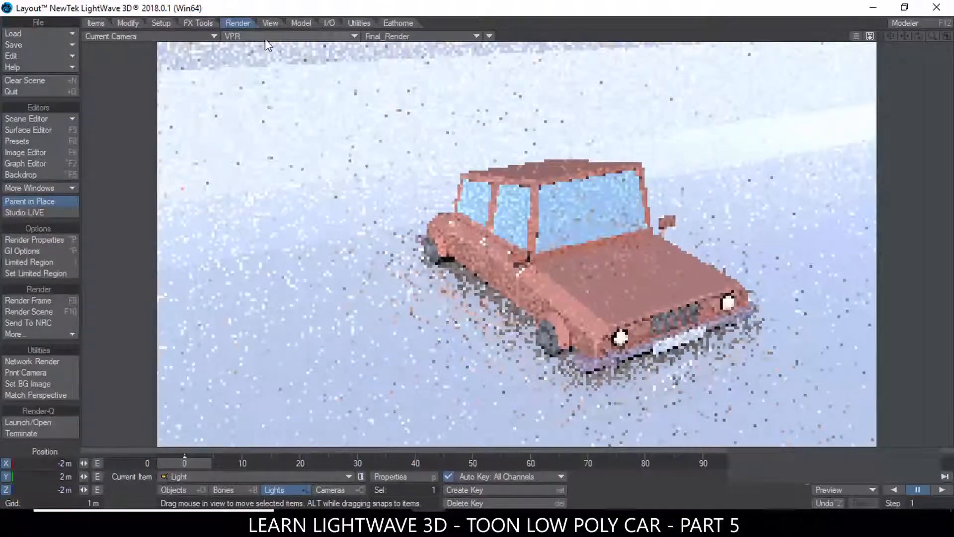
pyautogui.click(266, 39)
pyautogui.click(272, 71)
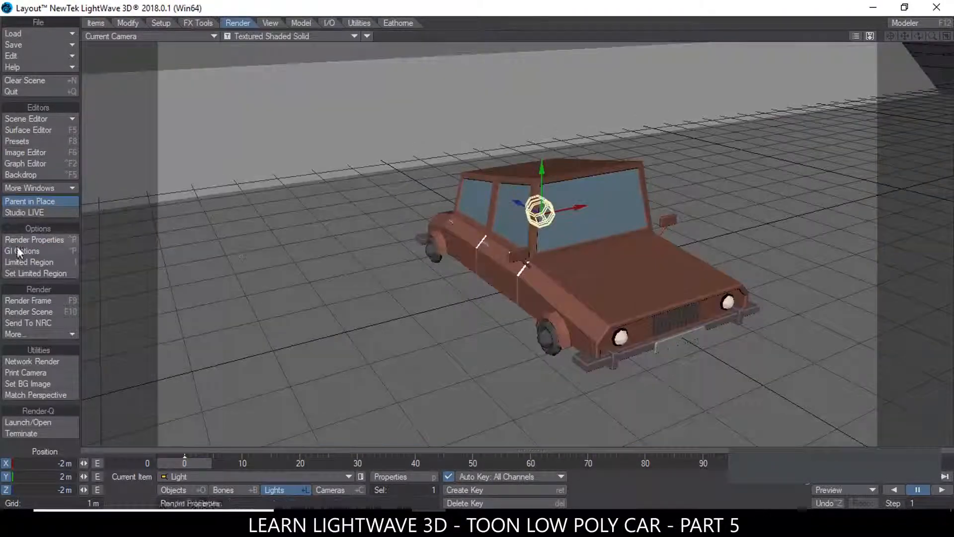
# - Add a point light with the default name and move it above the car roof, to about Y 2.66 m, Z 1.22 m
pyautogui.click(96, 22)
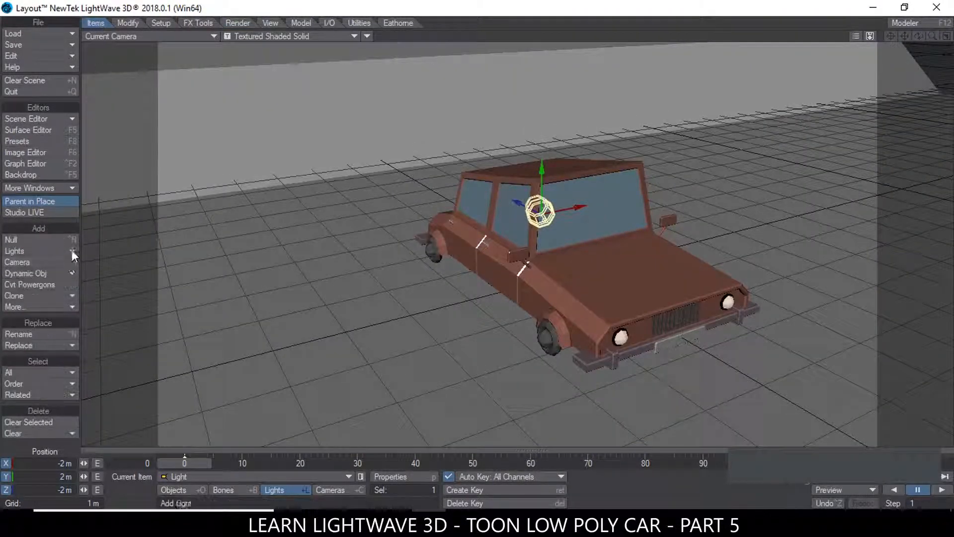
pyautogui.click(25, 249)
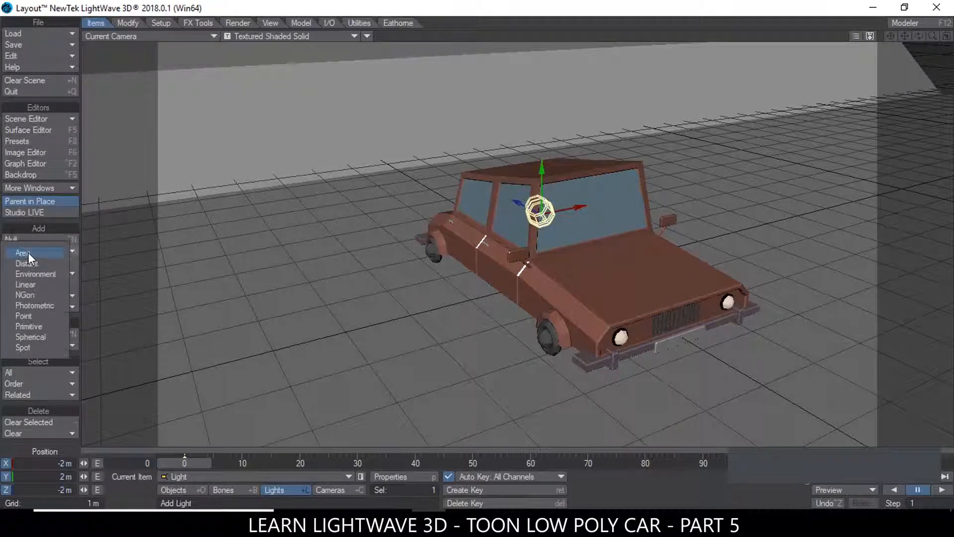
pyautogui.click(42, 316)
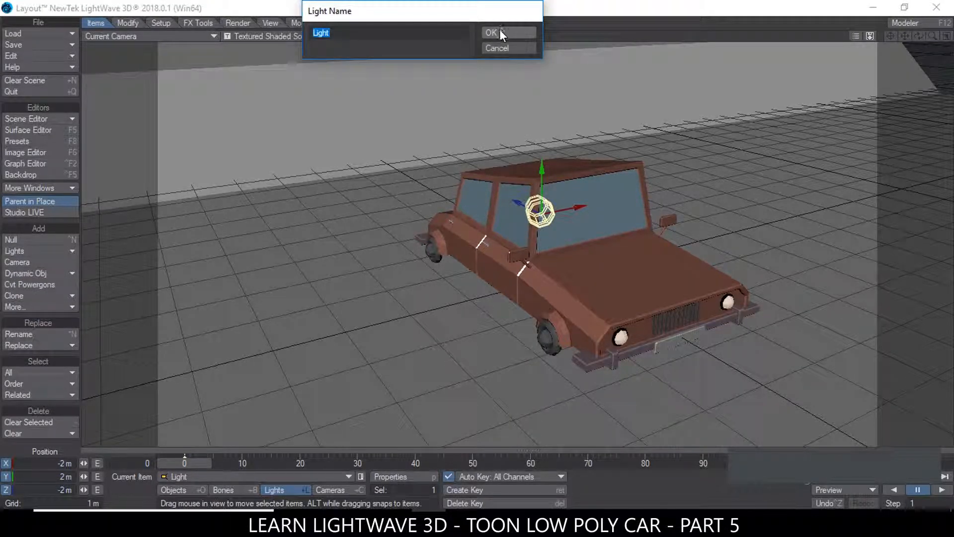
pyautogui.click(499, 32)
pyautogui.moveTo(575, 231); pyautogui.dragTo(579, 104)
pyautogui.moveTo(549, 135)
pyautogui.mouseDown()
pyautogui.moveTo(537, 110)
pyautogui.moveTo(557, 104)
pyautogui.moveTo(539, 50)
pyautogui.moveTo(539, 62)
pyautogui.mouseUp()
# - Change the point light's colour to magenta (255, 0, 255)
pyautogui.press('p')
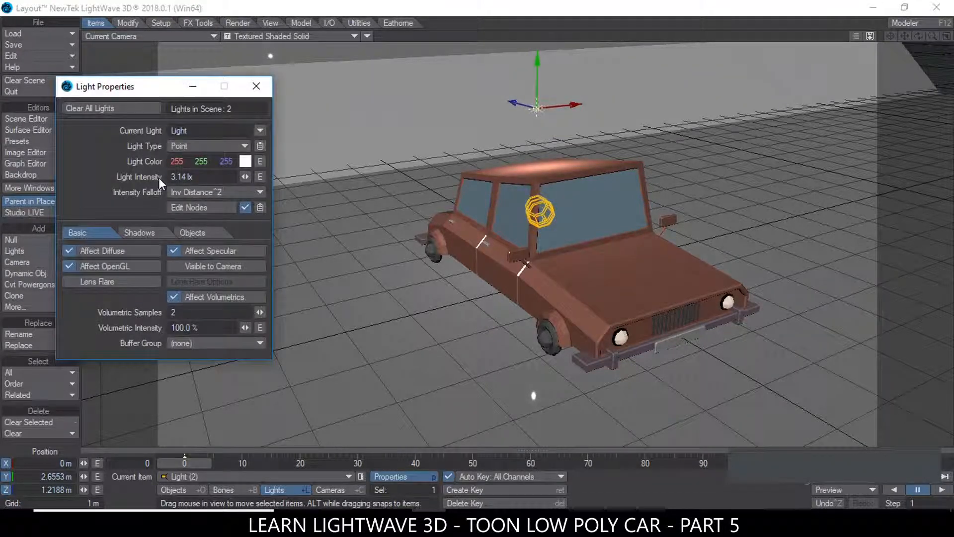
pyautogui.click(249, 161)
pyautogui.moveTo(561, 229); pyautogui.dragTo(641, 263)
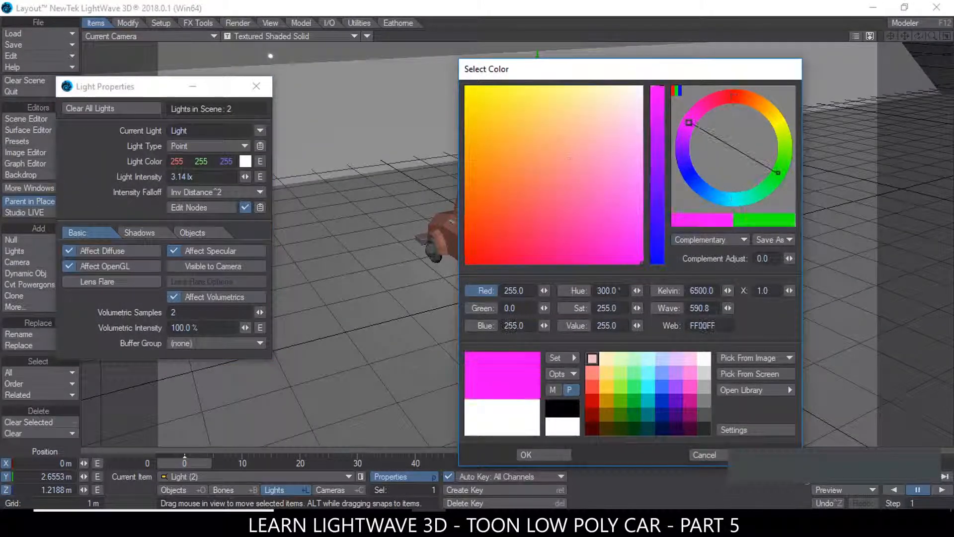
pyautogui.click(522, 454)
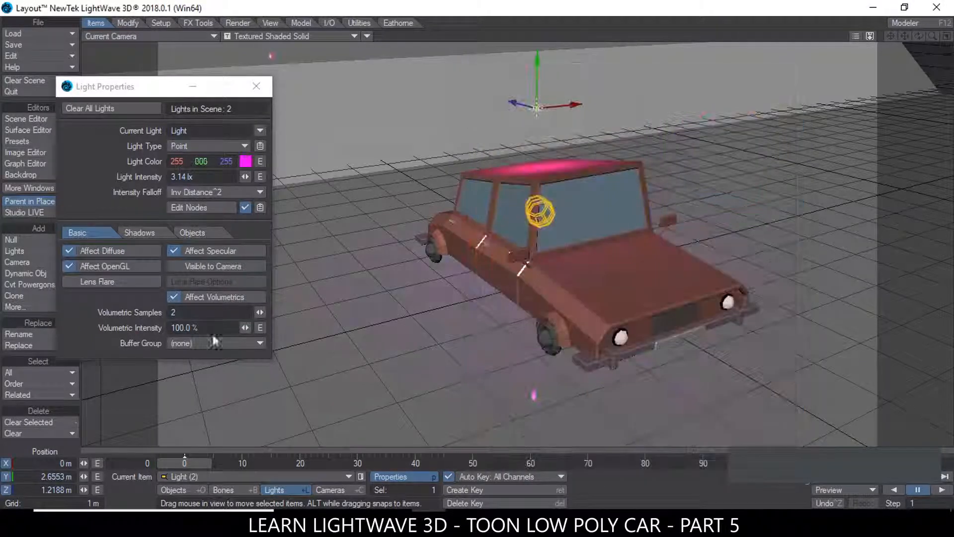
# - Turn off raytraced shadows for the magenta point light and set its intensity to 2.14 lx
pyautogui.click(138, 234)
pyautogui.click(228, 252)
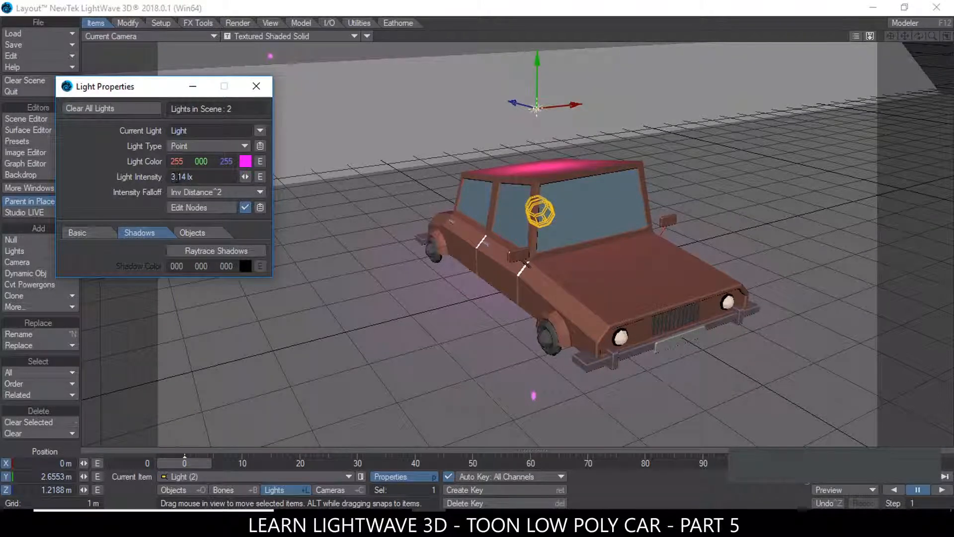
pyautogui.click(173, 177)
pyautogui.write('2')
pyautogui.click(256, 86)
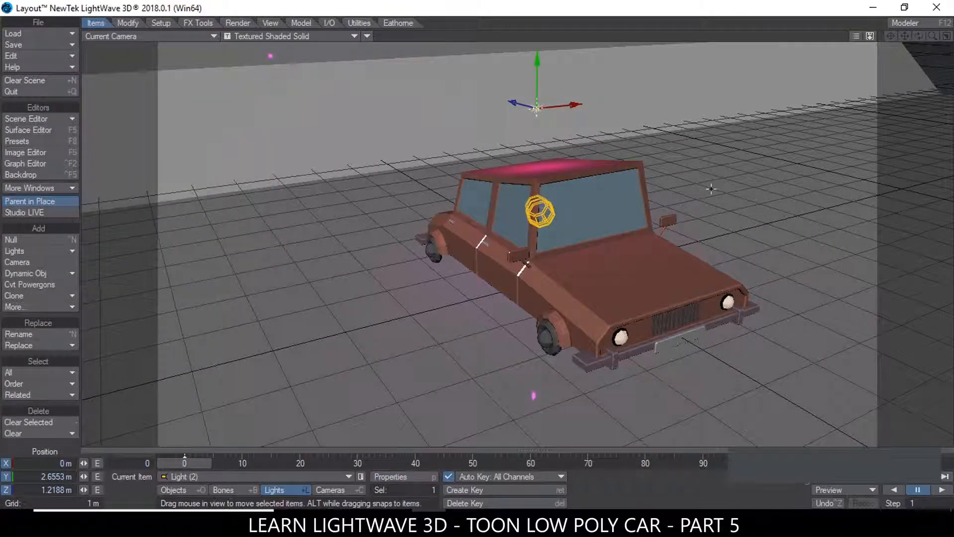
# - Clone the magenta point light once and move the copy above the hood, to about Y 1.58 m, Z -2.37 m
pyautogui.hotkey('ctrl', 'c')
pyautogui.press('Return')
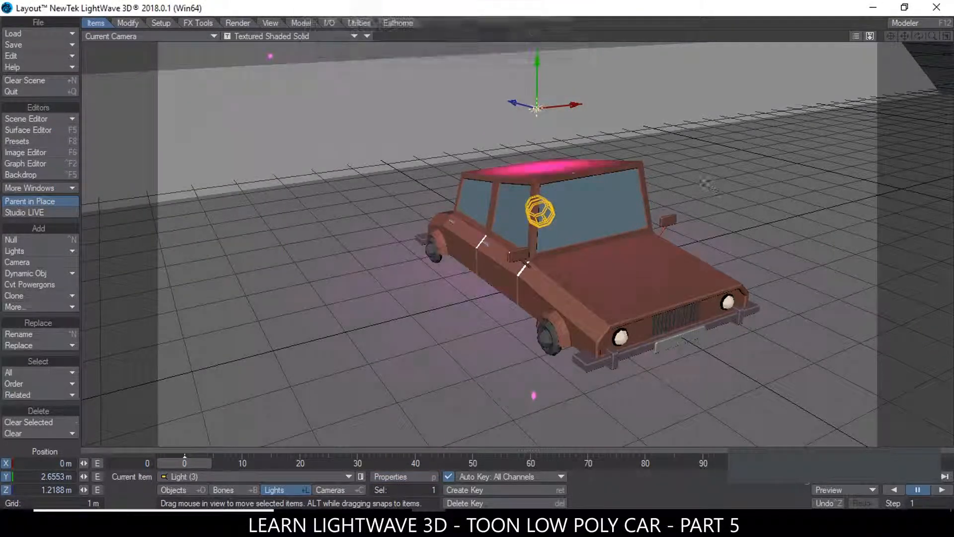
pyautogui.moveTo(513, 102); pyautogui.dragTo(548, 87)
pyautogui.moveTo(692, 97); pyautogui.dragTo(689, 162)
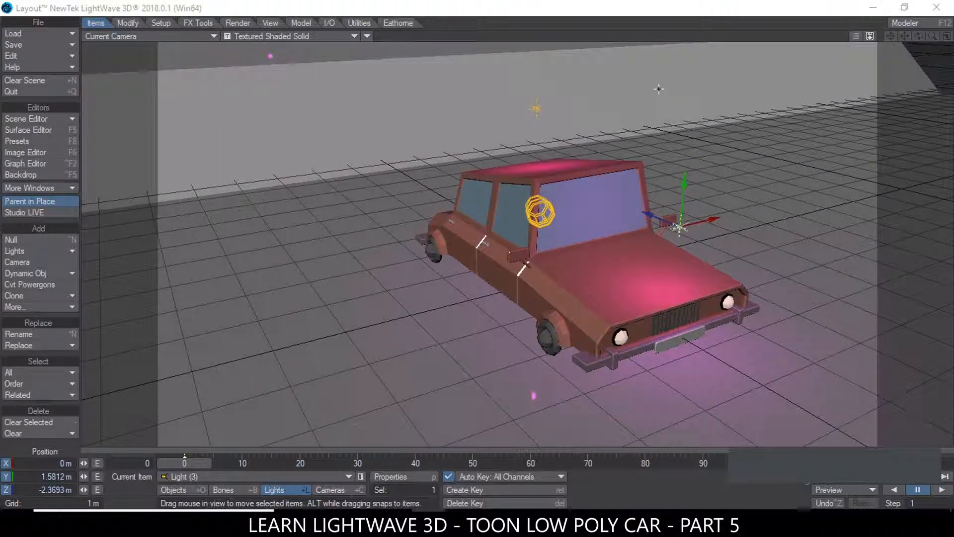
# - Change the cloned light's colour to yellow-green (158, 255, 0) and shift it sideways to about X 269 mm
pyautogui.click(391, 476)
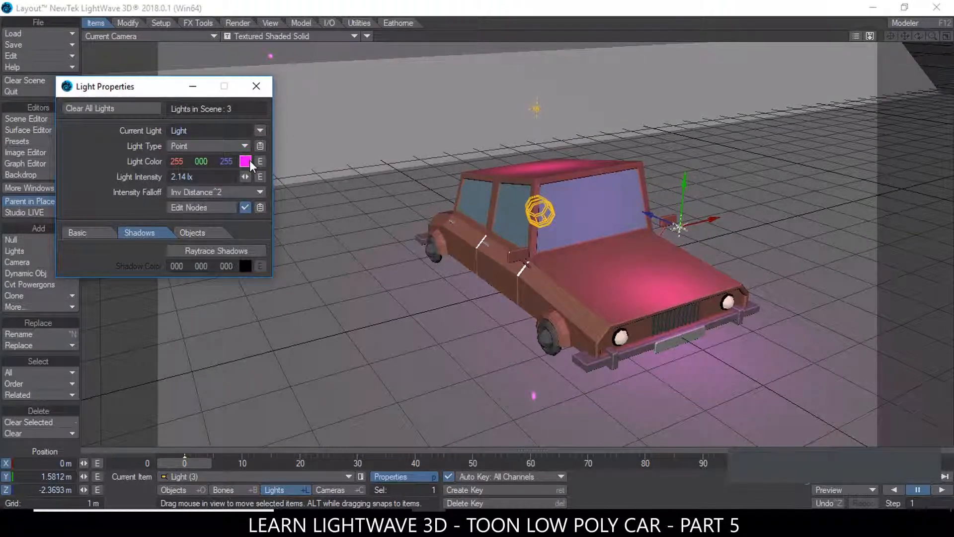
pyautogui.click(246, 161)
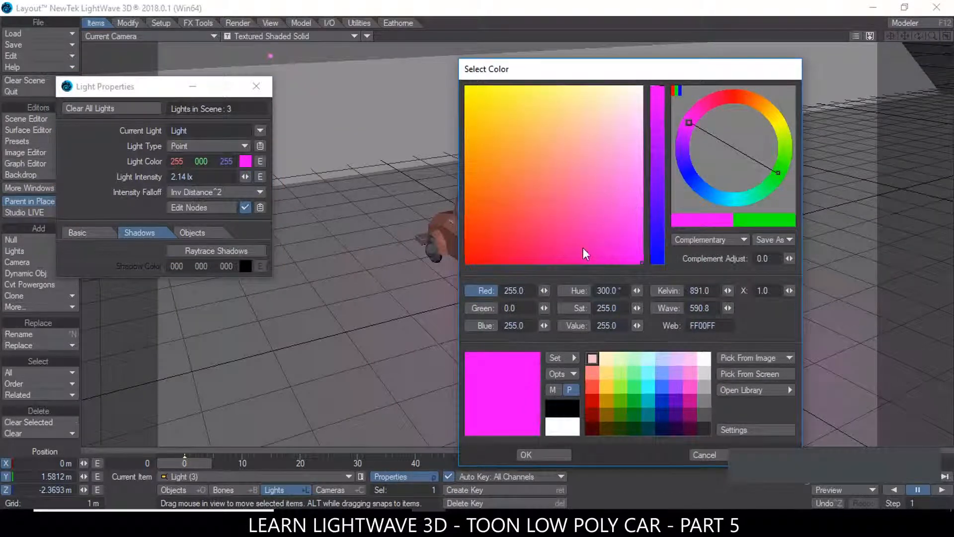
pyautogui.click(621, 385)
pyautogui.moveTo(563, 174); pyautogui.dragTo(529, 160)
pyautogui.click(537, 459)
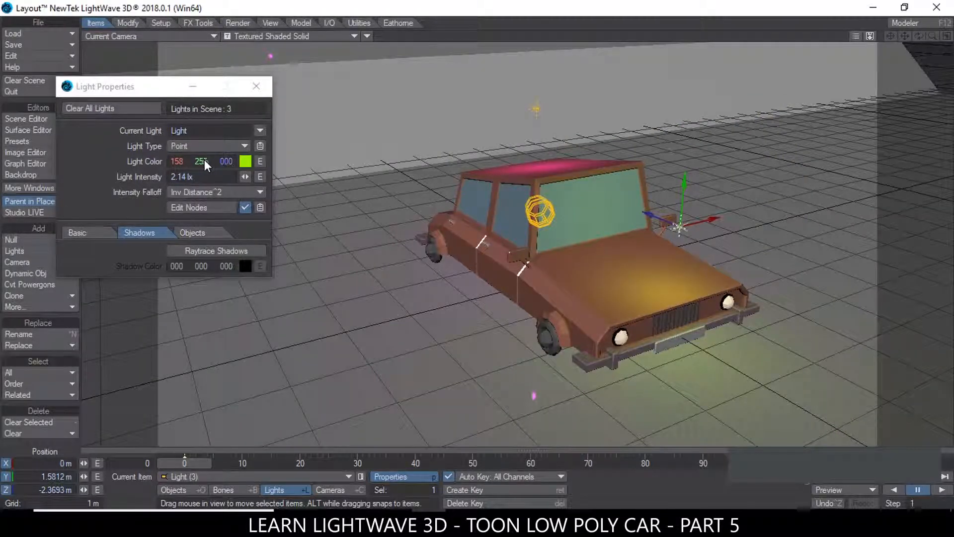
pyautogui.moveTo(714, 219); pyautogui.dragTo(728, 216)
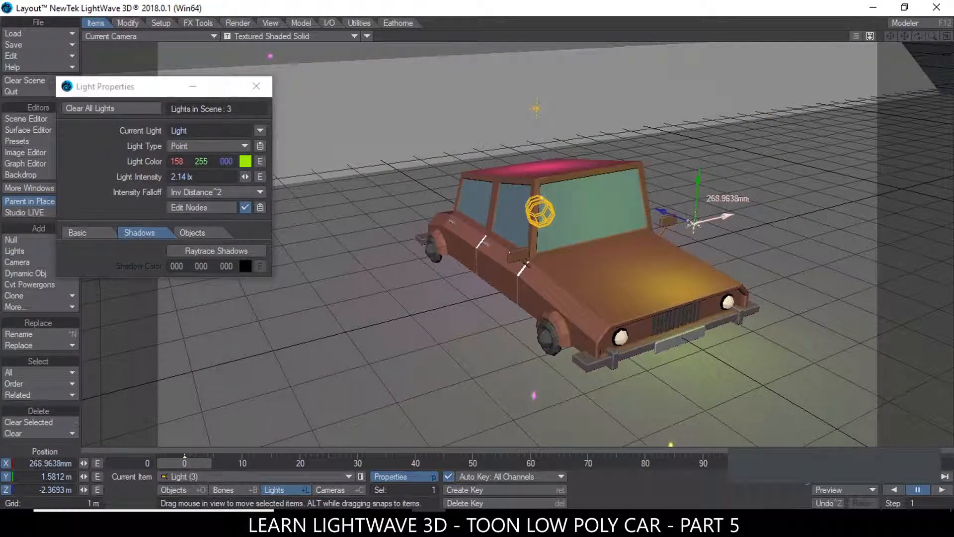
pyautogui.click(257, 86)
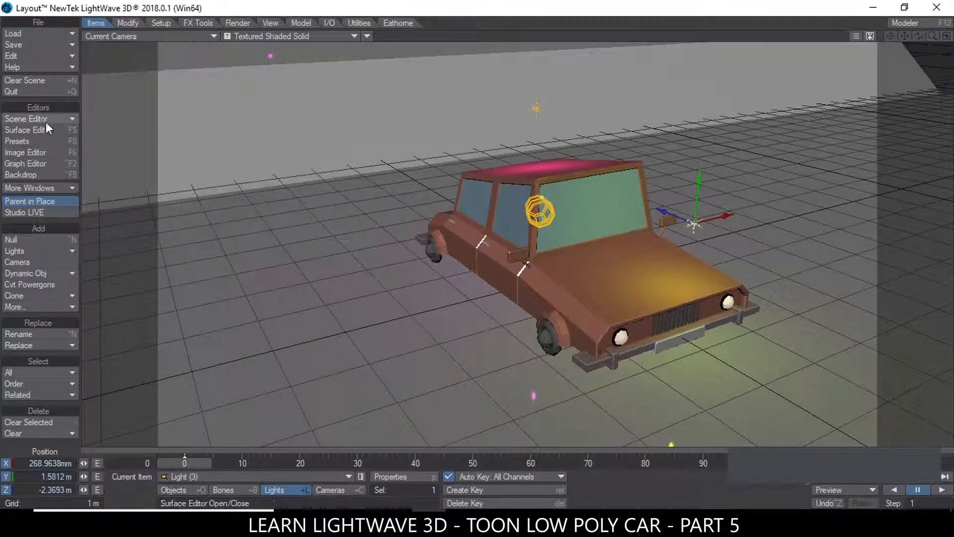
# - Change the background surface's material to Standard and set its reflection to 10%
pyautogui.click(34, 129)
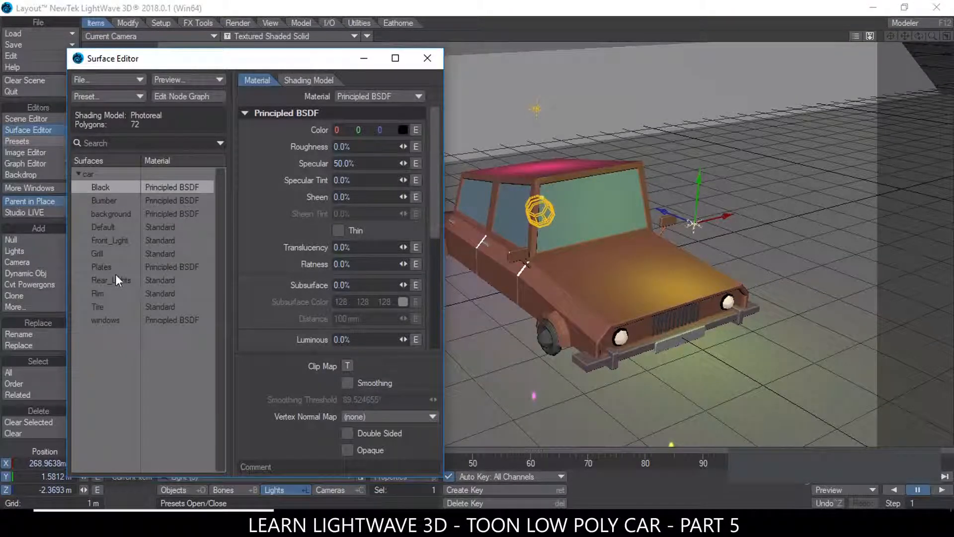
pyautogui.click(111, 213)
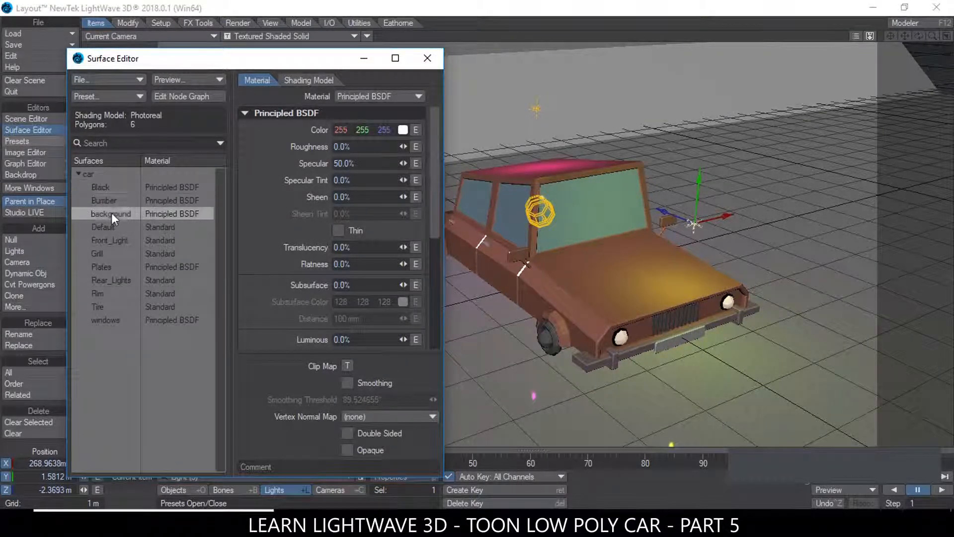
pyautogui.click(357, 98)
pyautogui.click(362, 139)
pyautogui.moveTo(390, 129); pyautogui.dragTo(463, 130, button='right')
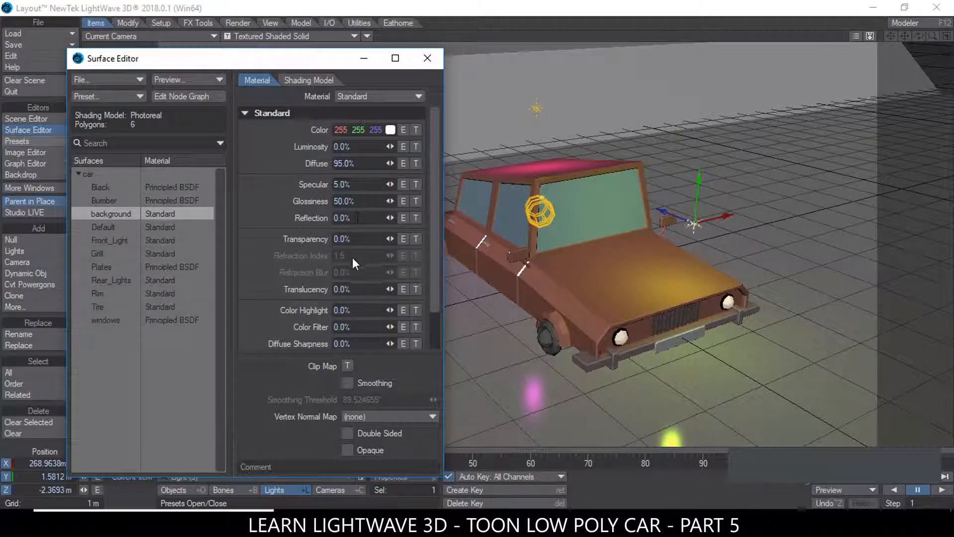
pyautogui.click(360, 219)
pyautogui.write('10')
pyautogui.press('Tab')
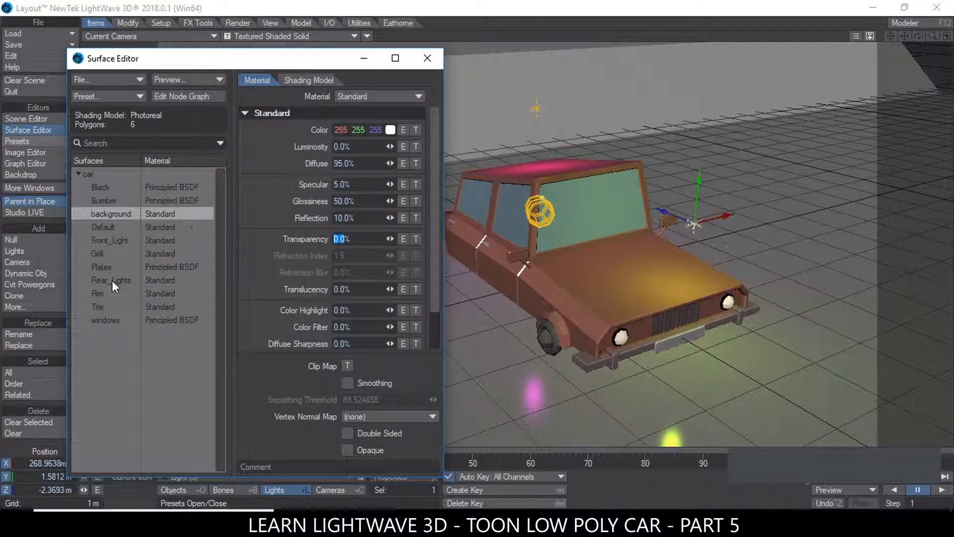
# - Set the Default car surface's reflection to 10% and close the surface settings
pyautogui.click(114, 227)
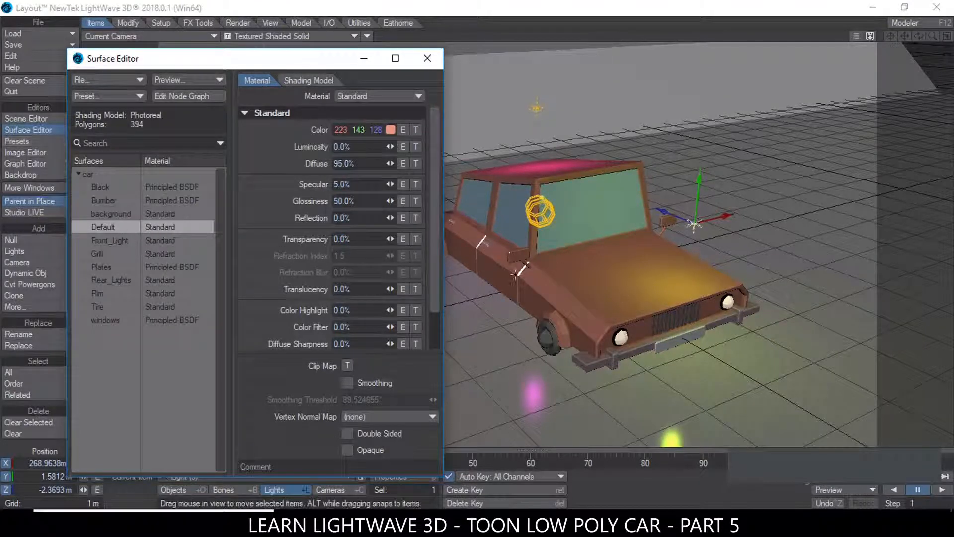
pyautogui.click(363, 218)
pyautogui.write('10')
pyautogui.press('Tab')
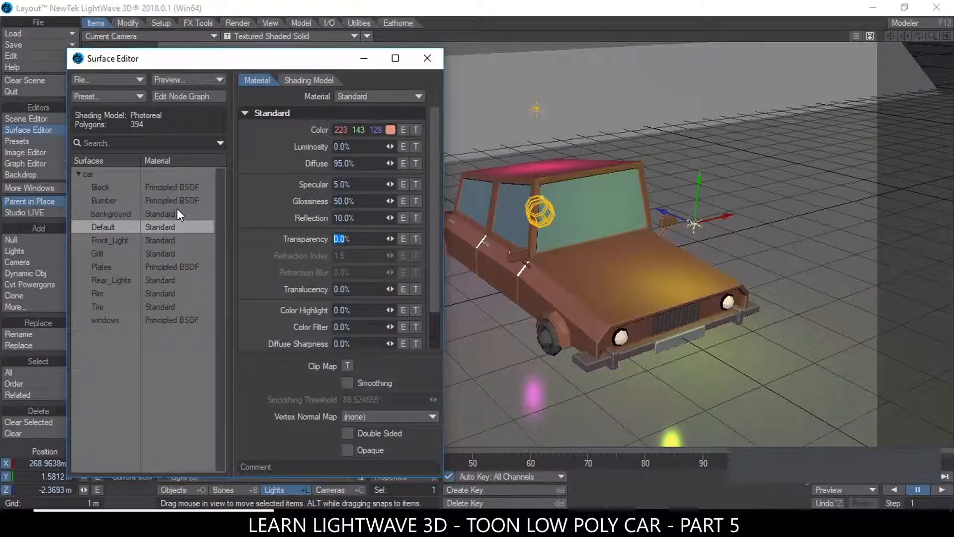
pyautogui.click(434, 65)
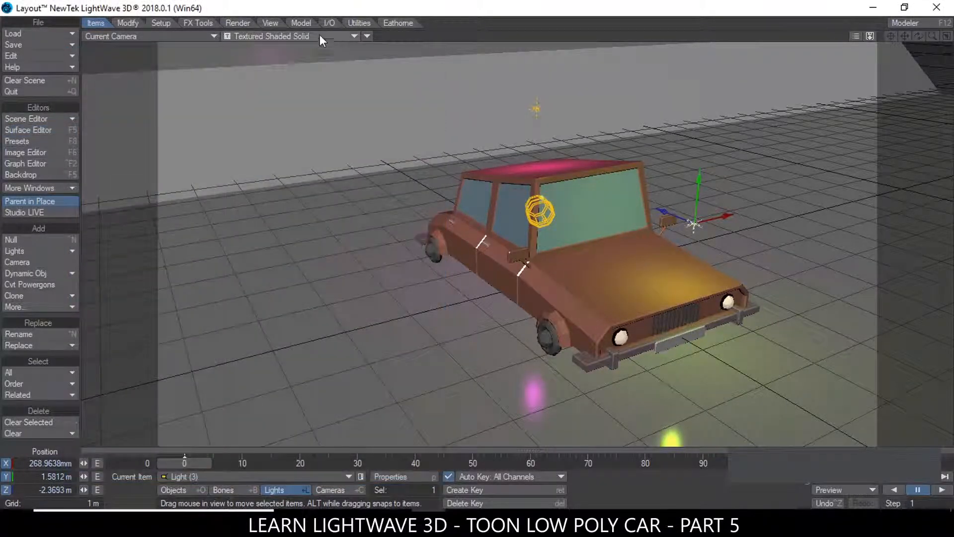
# - Switch the camera view from textured shading to the live VPR render preview
pyautogui.click(320, 34)
pyautogui.click(325, 94)
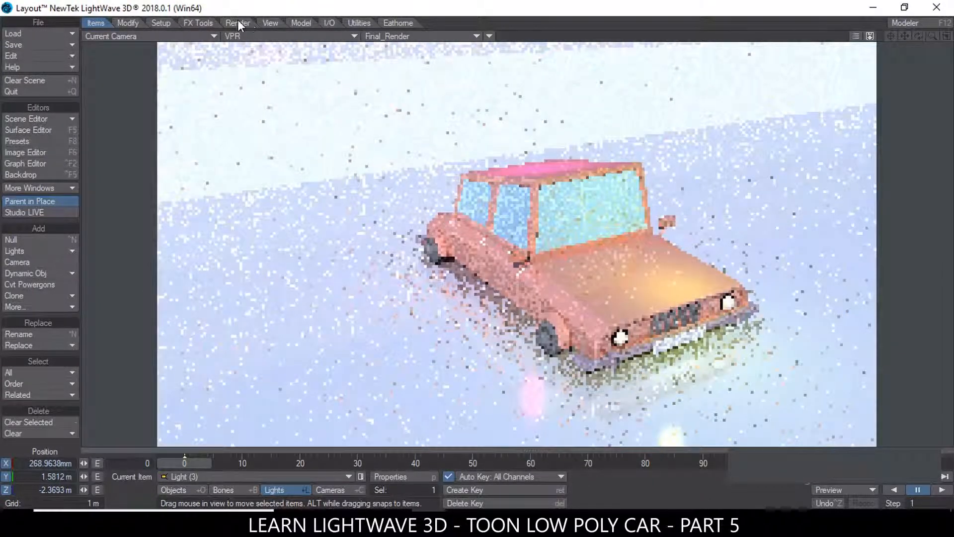
# - Review the Monte Carlo global illumination settings, including intensity and rays, and the yellow-green light's properties against the preview
pyautogui.click(238, 22)
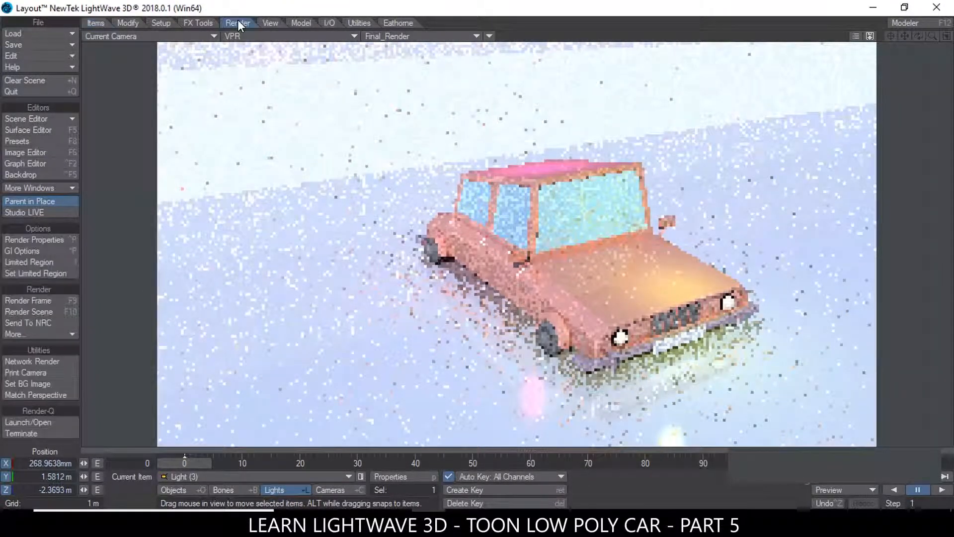
pyautogui.click(31, 251)
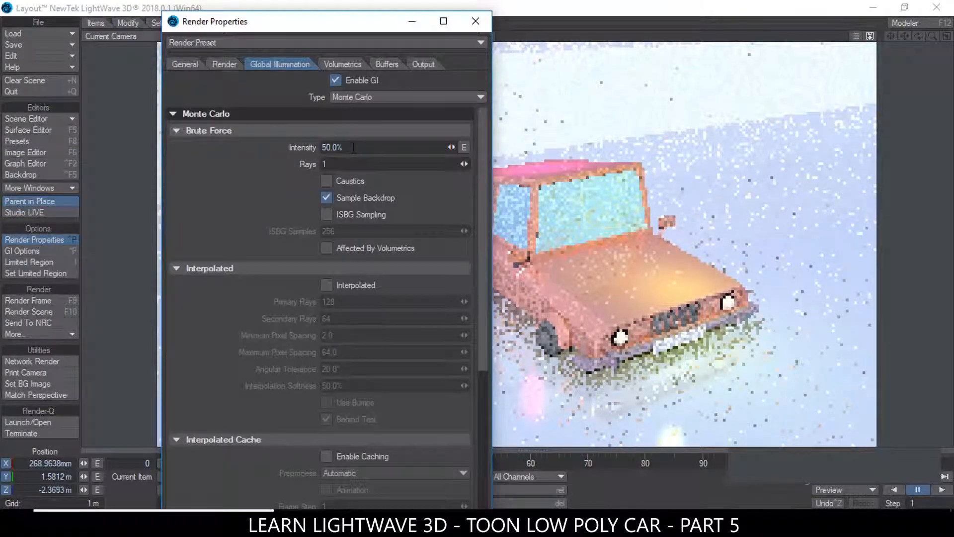
pyautogui.moveTo(332, 26); pyautogui.dragTo(195, 25)
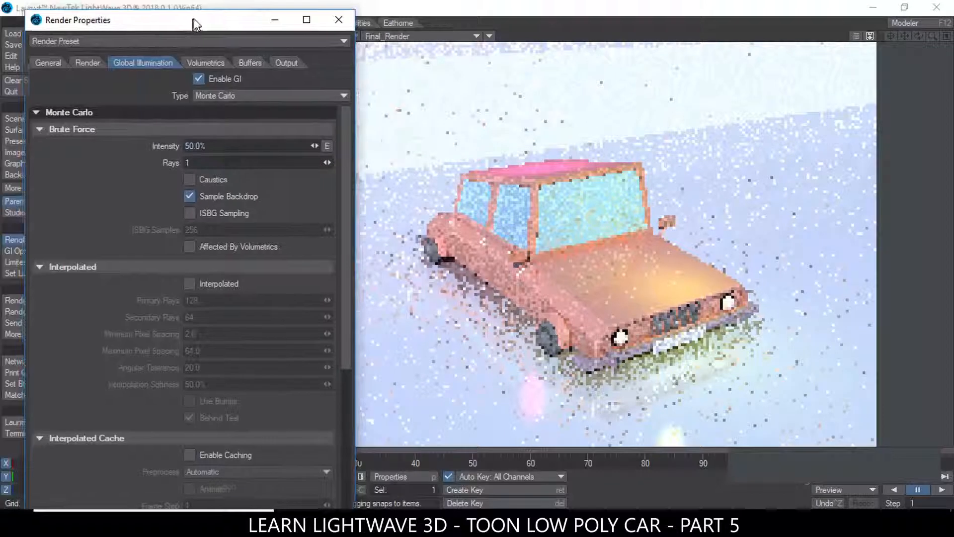
pyautogui.click(339, 19)
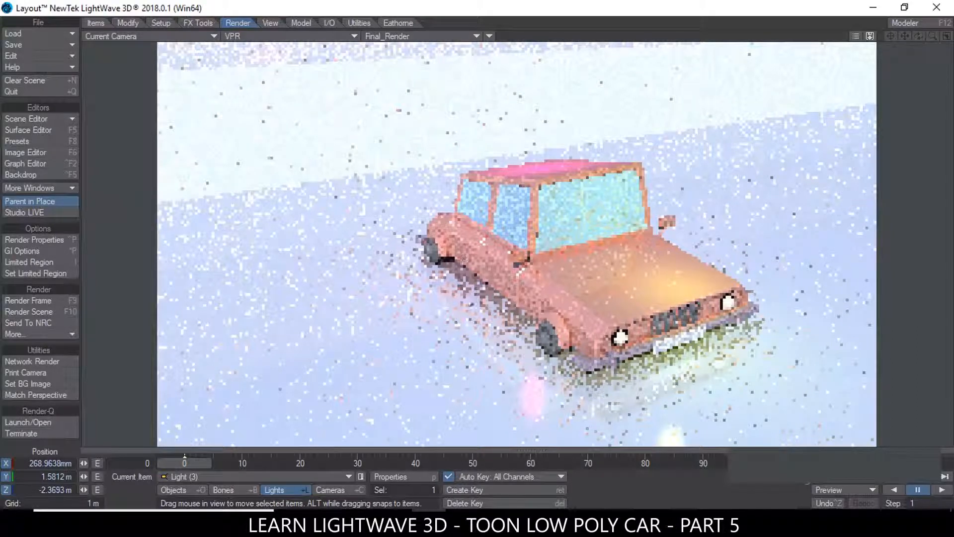
pyautogui.click(386, 476)
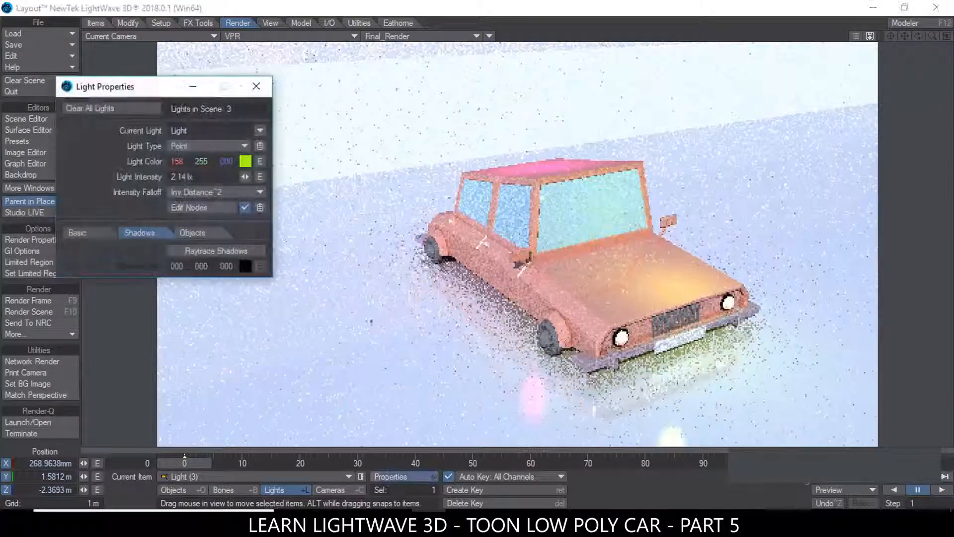
pyautogui.click(257, 88)
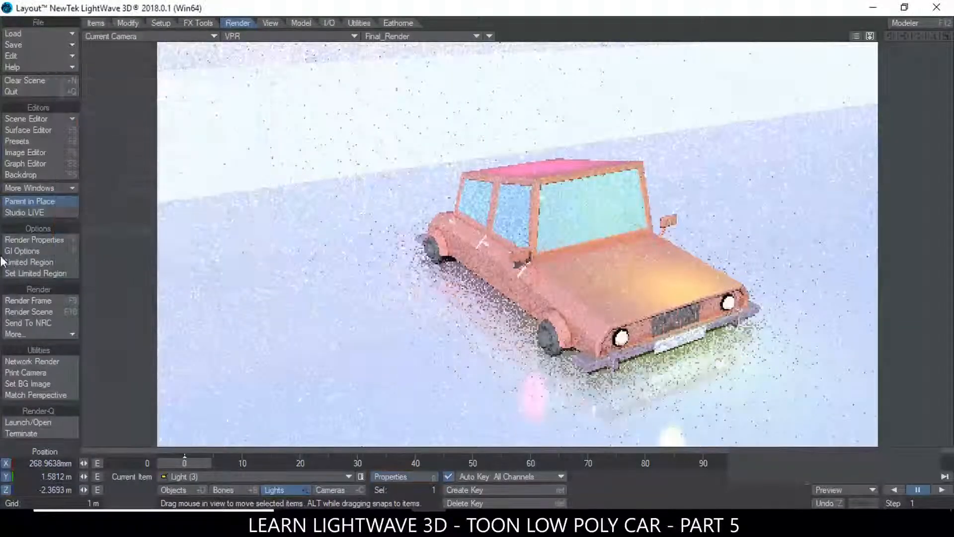
pyautogui.click(41, 250)
pyautogui.click(201, 144)
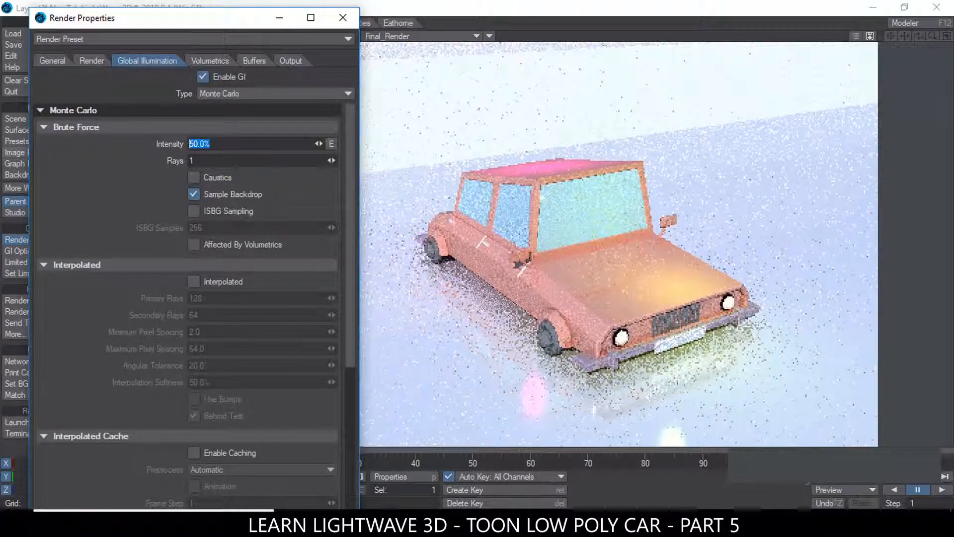
pyautogui.click(341, 17)
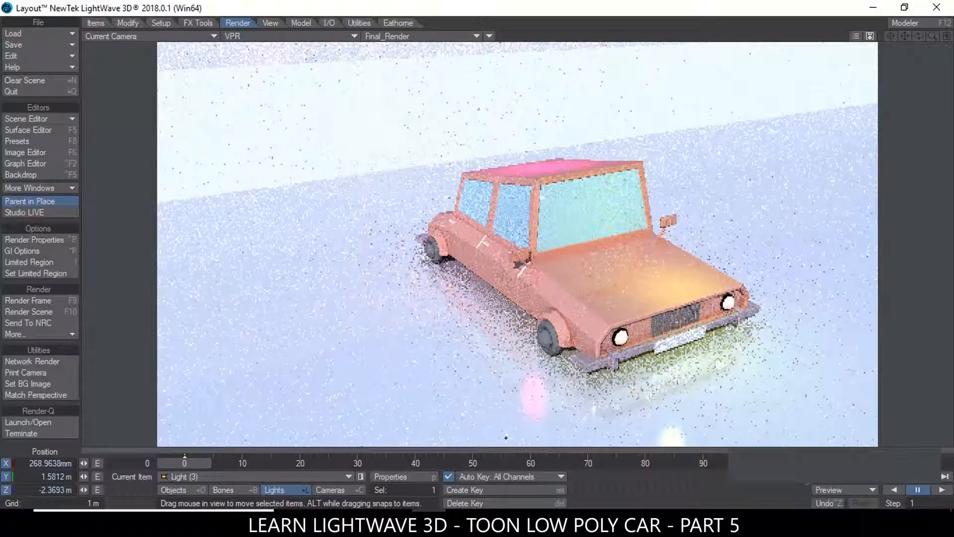
# - Render the current frame 0 of the car scene at full resolution
pyautogui.press('F9')
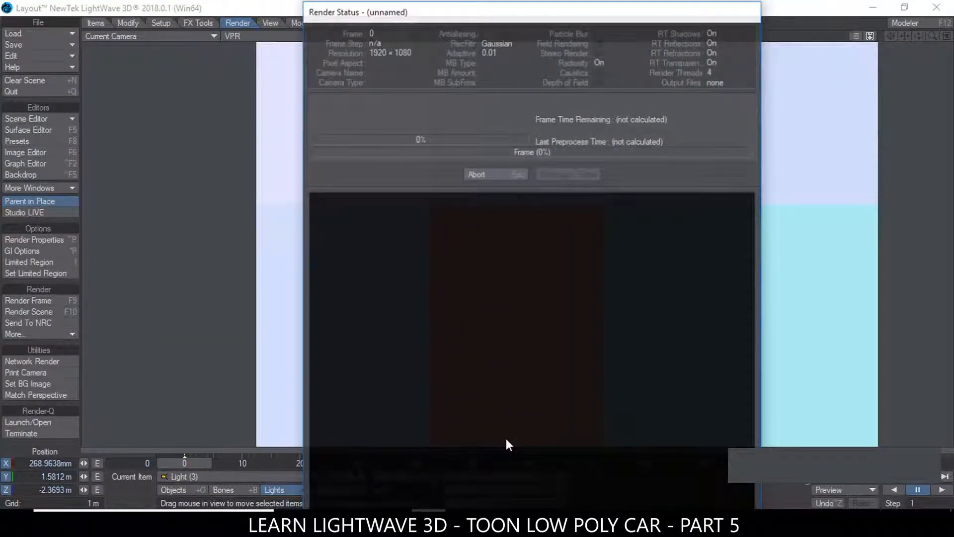